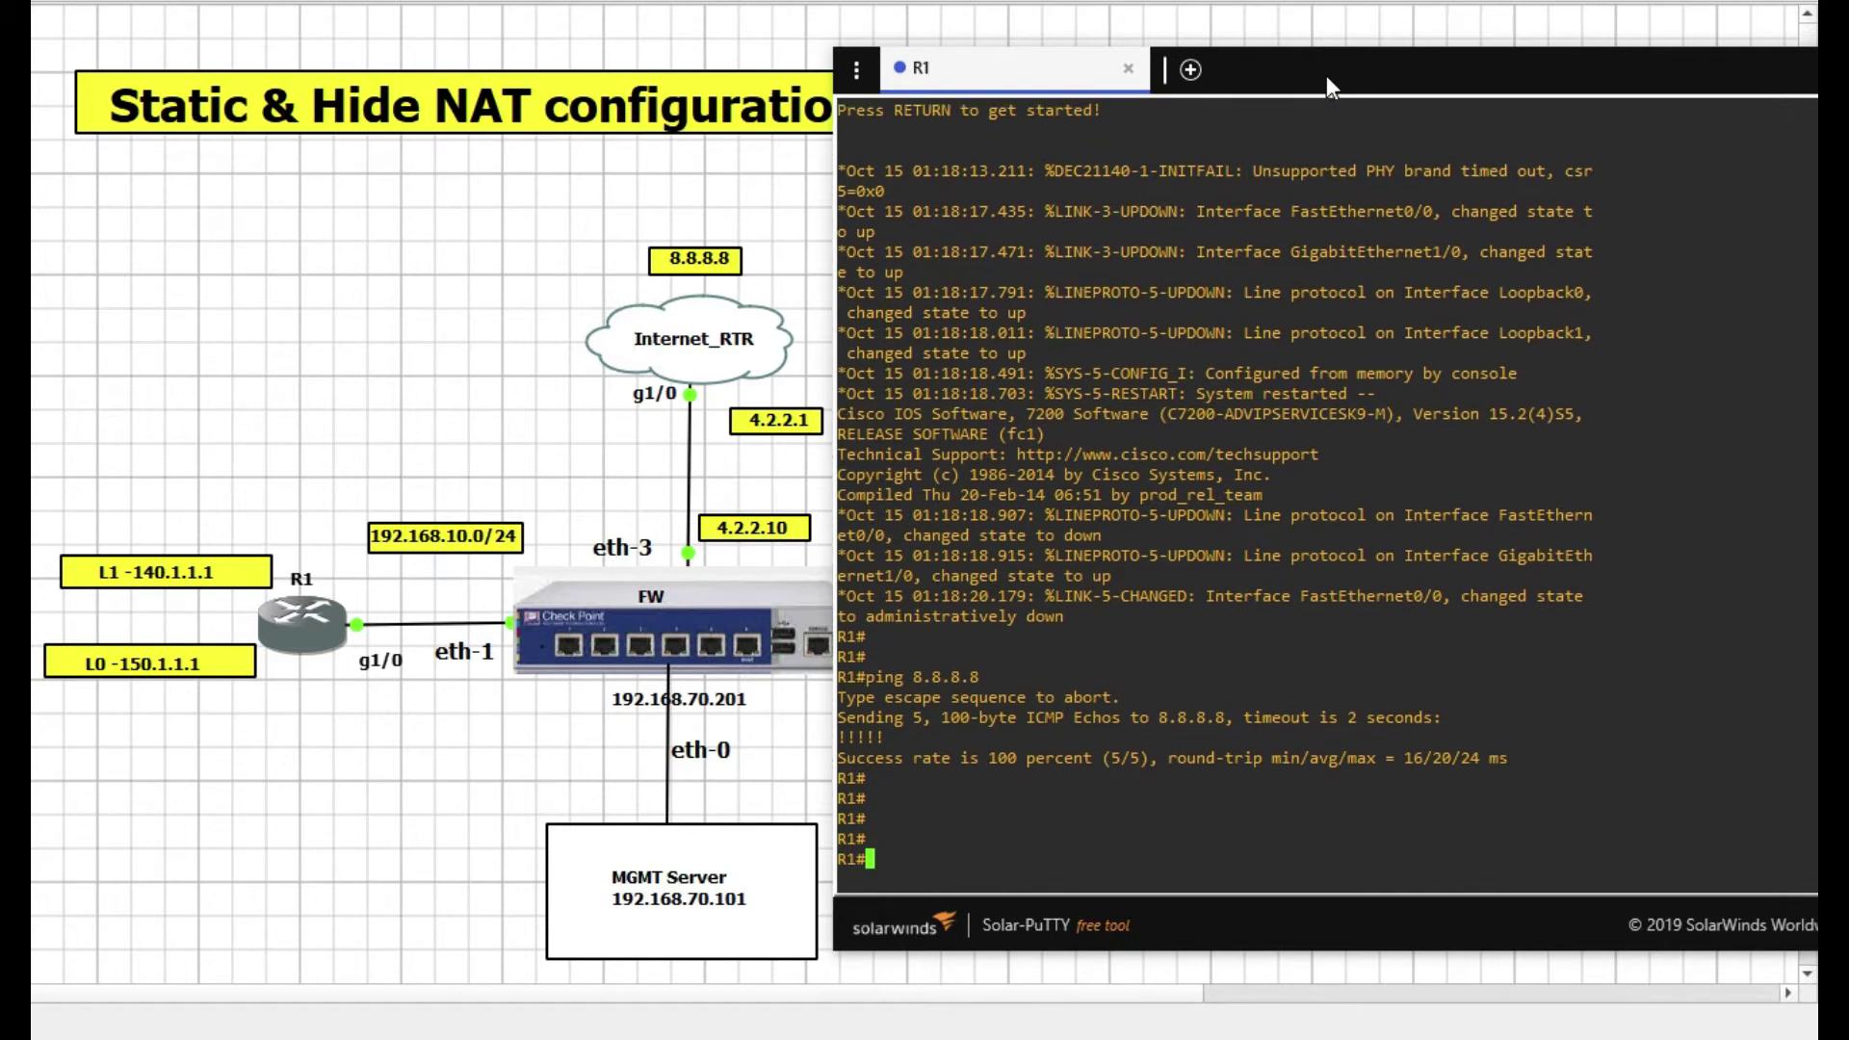
Ping 8.8.8.8 from R1 with source 140.1.1.1.
{"action": "key", "text": "Up"}
{"action": "type", "text": "sou"}
{"action": "key", "text": "Tab"}
{"action": "type", "text": "140.1.1.1"}
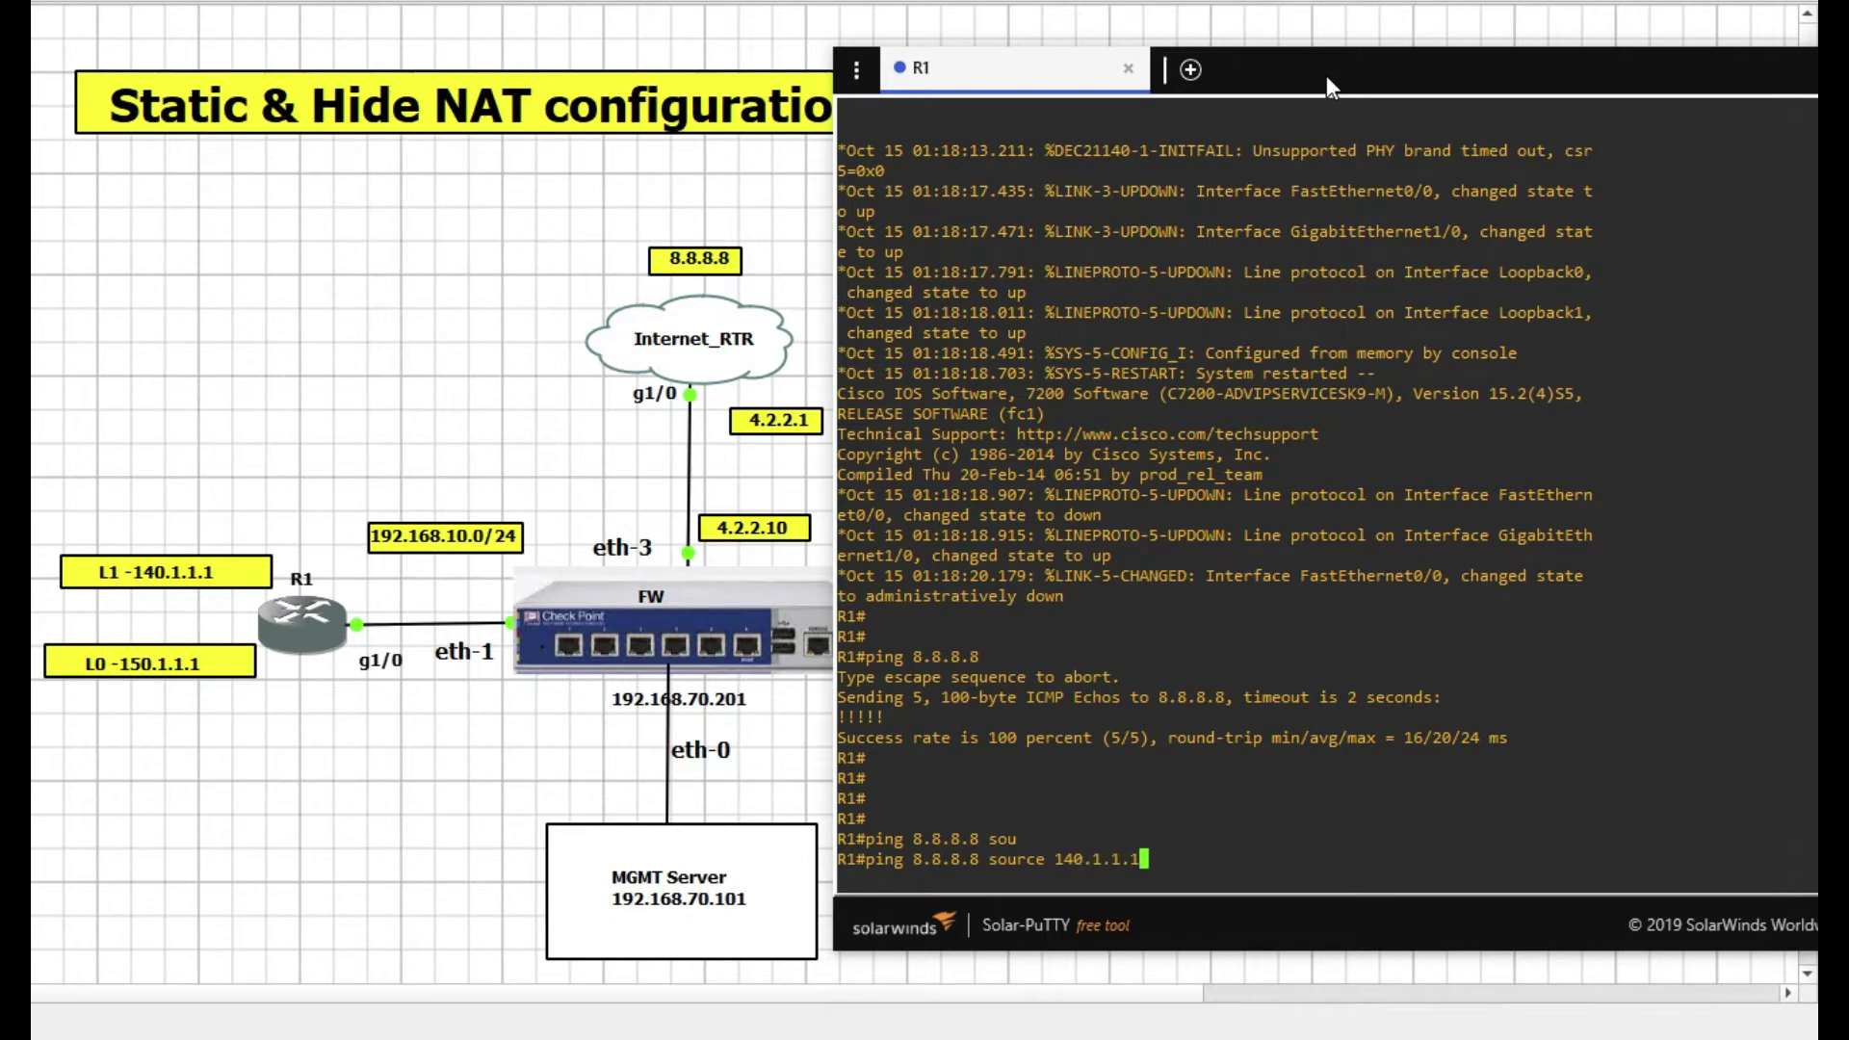
{"action": "key", "text": "Return"}
{"action": "key", "text": "Return"}
{"action": "key", "text": "Return"}
{"action": "key", "text": "Return"}
Repeat the ping to 8.8.8.8 from source 150.1.1.1.
{"action": "key", "text": "Up"}
{"action": "key", "text": "Left"}
{"action": "key", "text": "Left"}
{"action": "key", "text": "Left"}
{"action": "key", "text": "Left"}
{"action": "key", "text": "Left"}
{"action": "key", "text": "Left"}
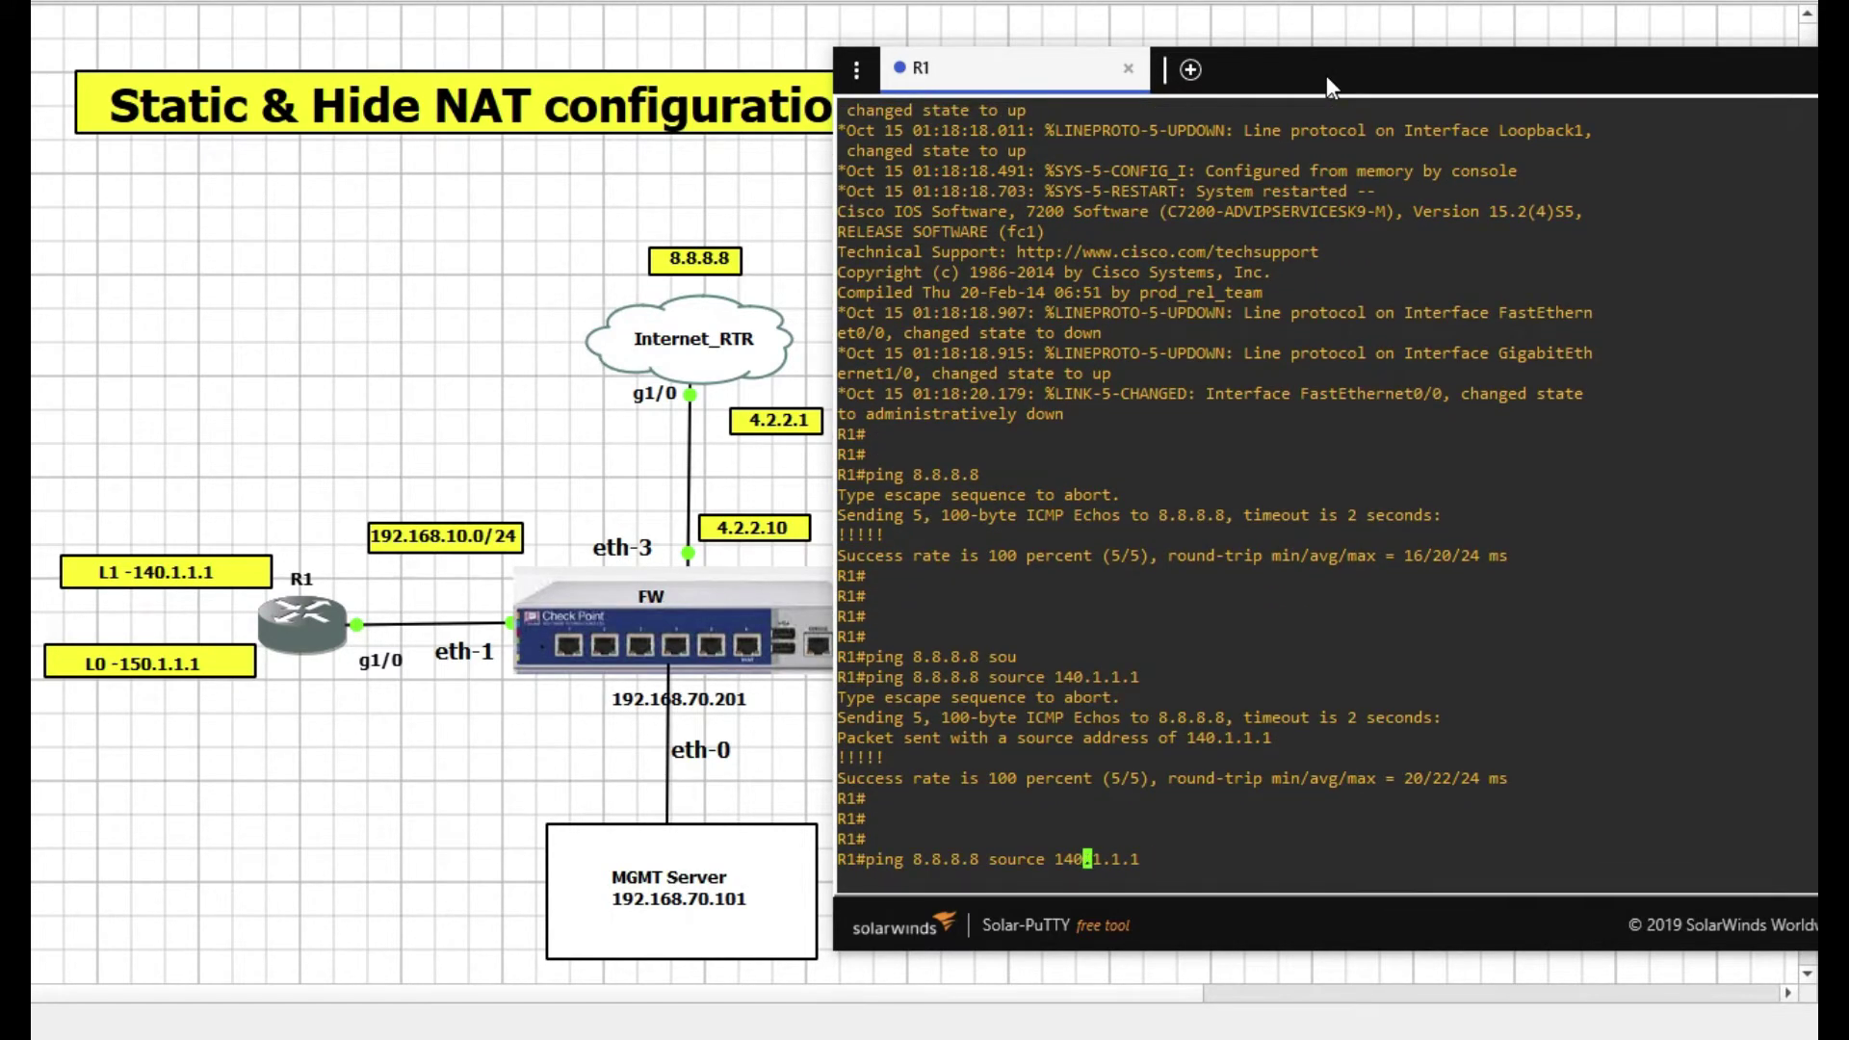
{"action": "key", "text": "Left"}
{"action": "key", "text": "BackSpace"}
{"action": "type", "text": "5"}
{"action": "key", "text": "Return"}
{"action": "key", "text": "Return"}
{"action": "key", "text": "Return"}
{"action": "key", "text": "Return"}
{"action": "key", "text": "Return"}
{"action": "key", "text": "Return"}
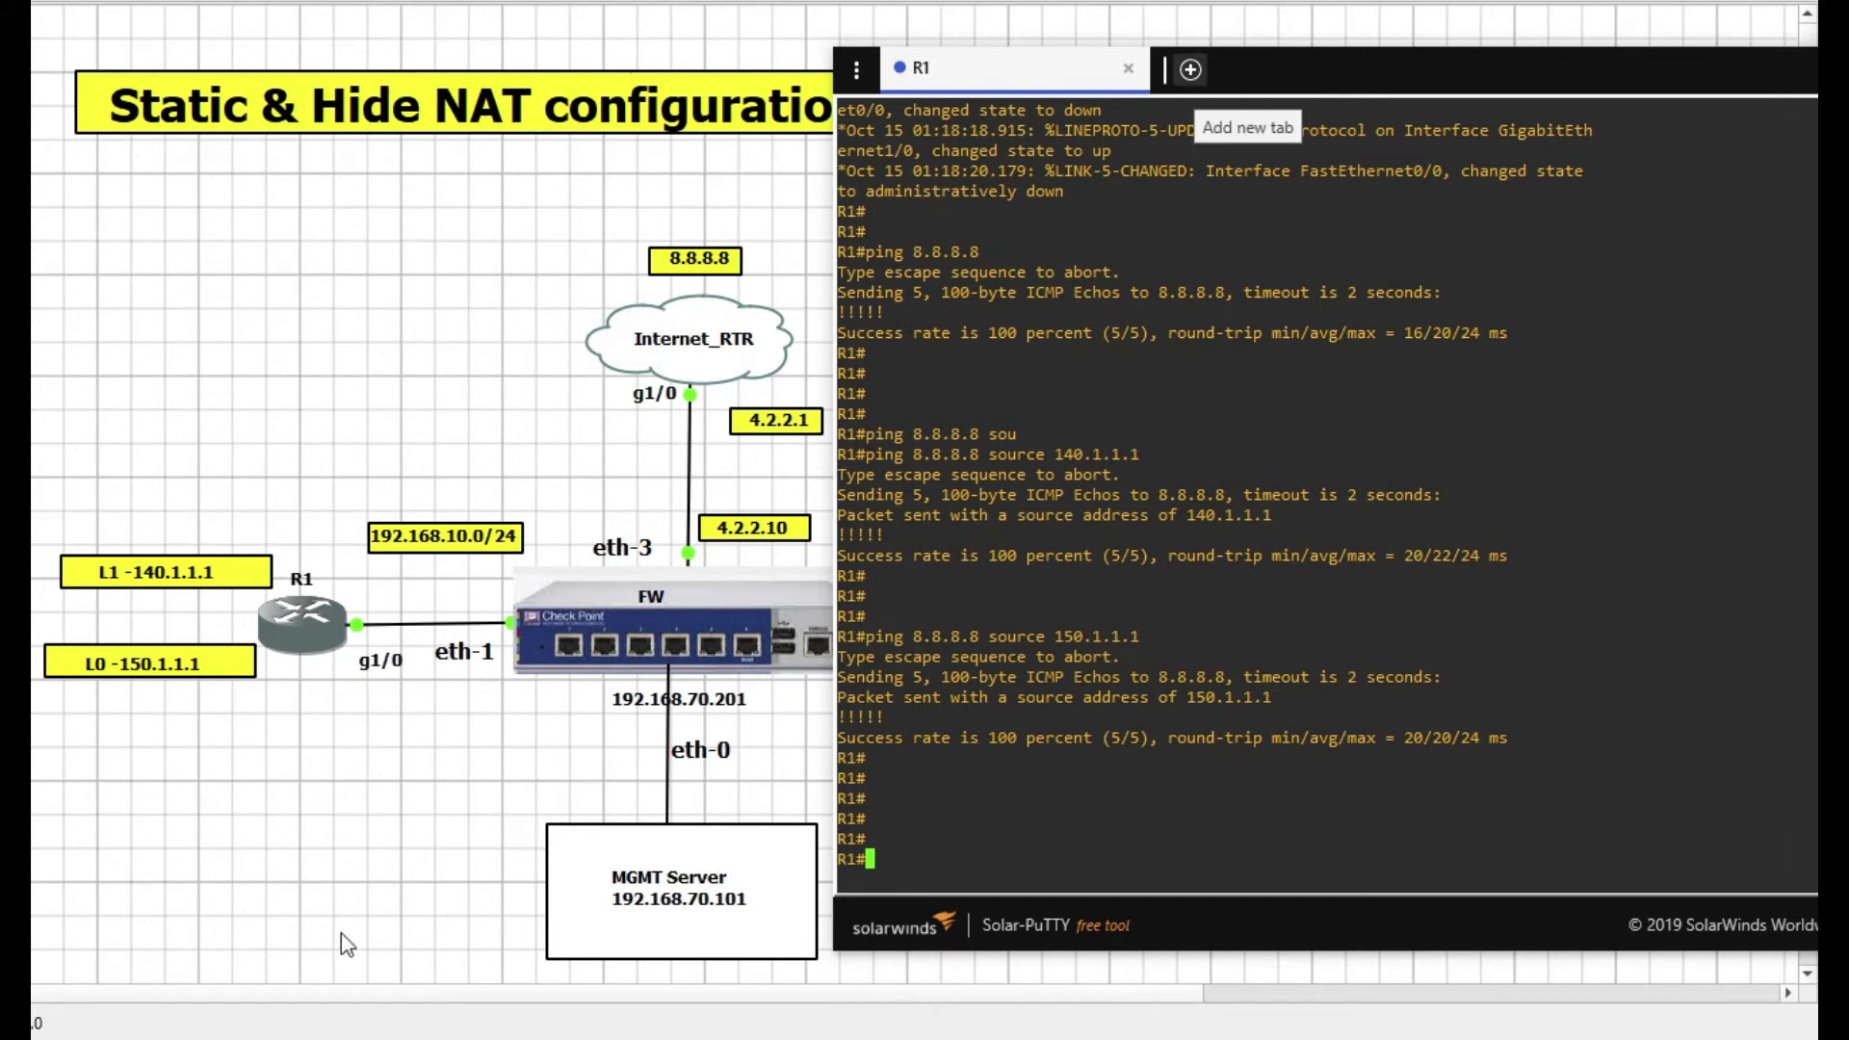
Show the NAT policy table under Security Policies in SmartConsole.
{"action": "left_click", "coordinate": [516, 1016]}
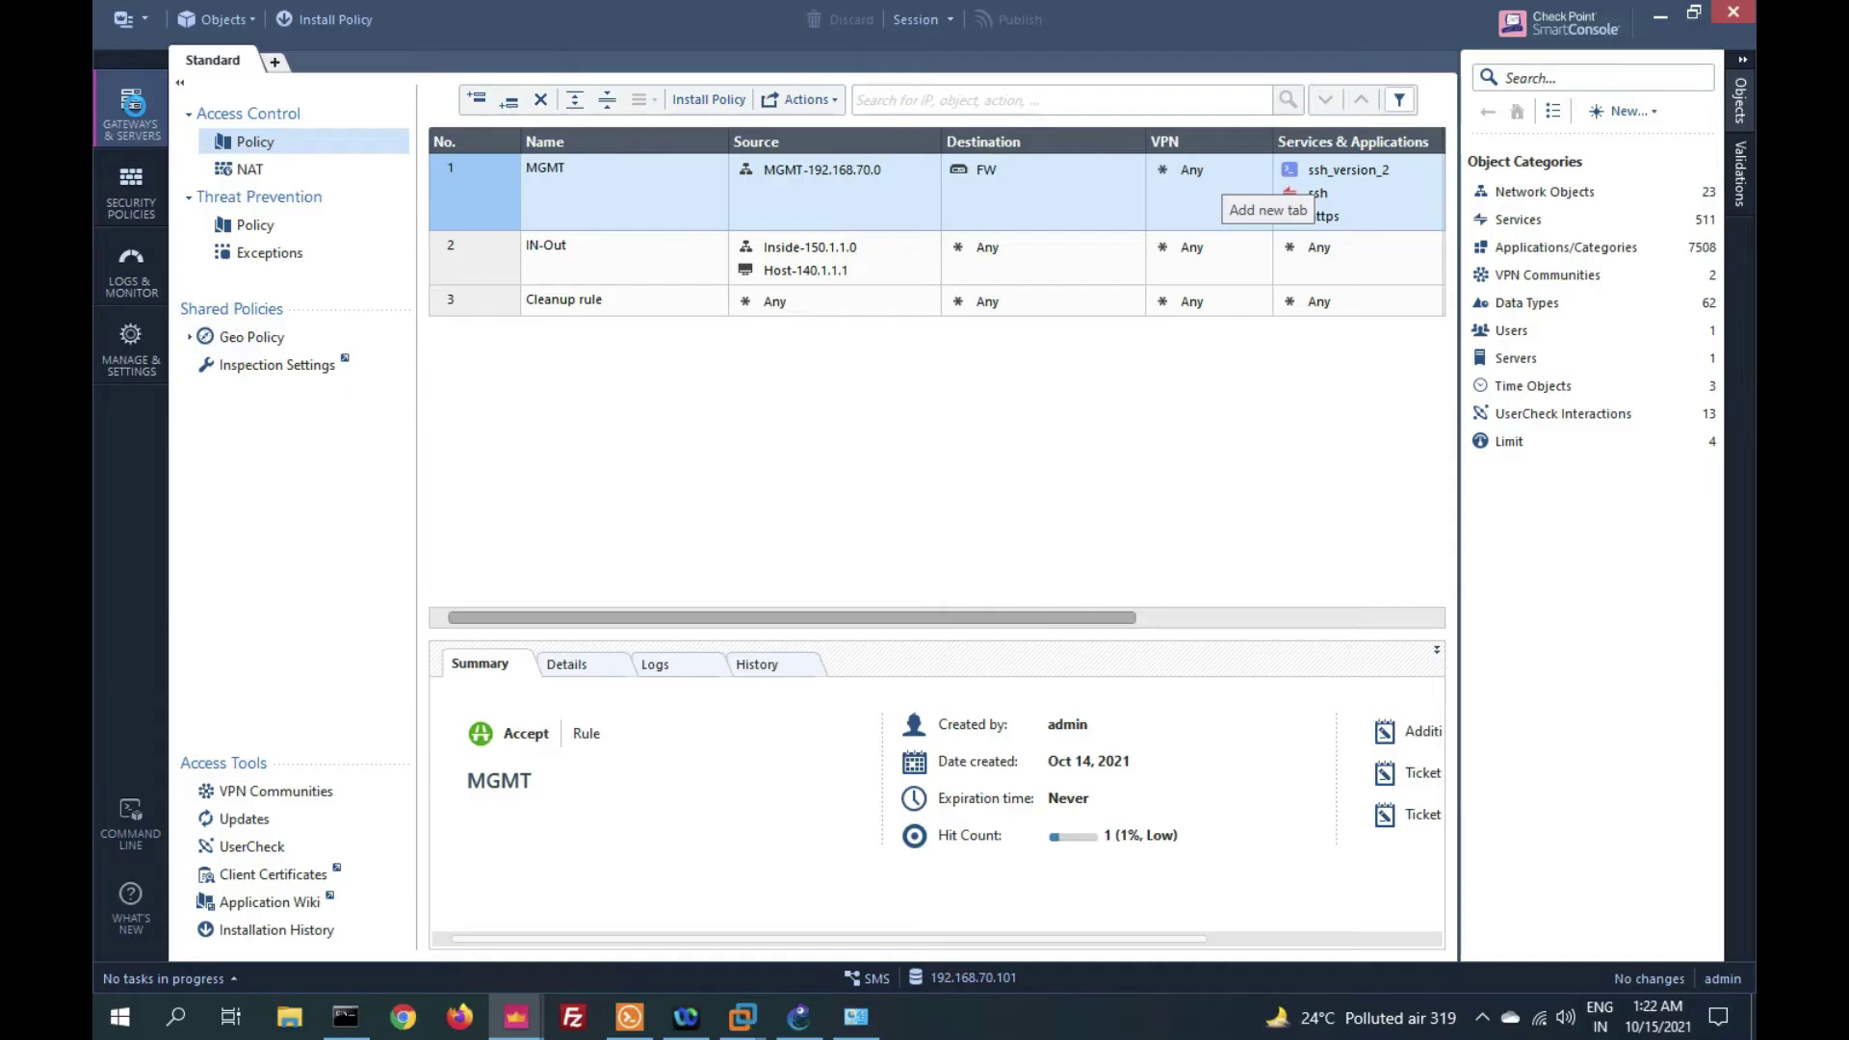
{"action": "left_click", "coordinate": [131, 115]}
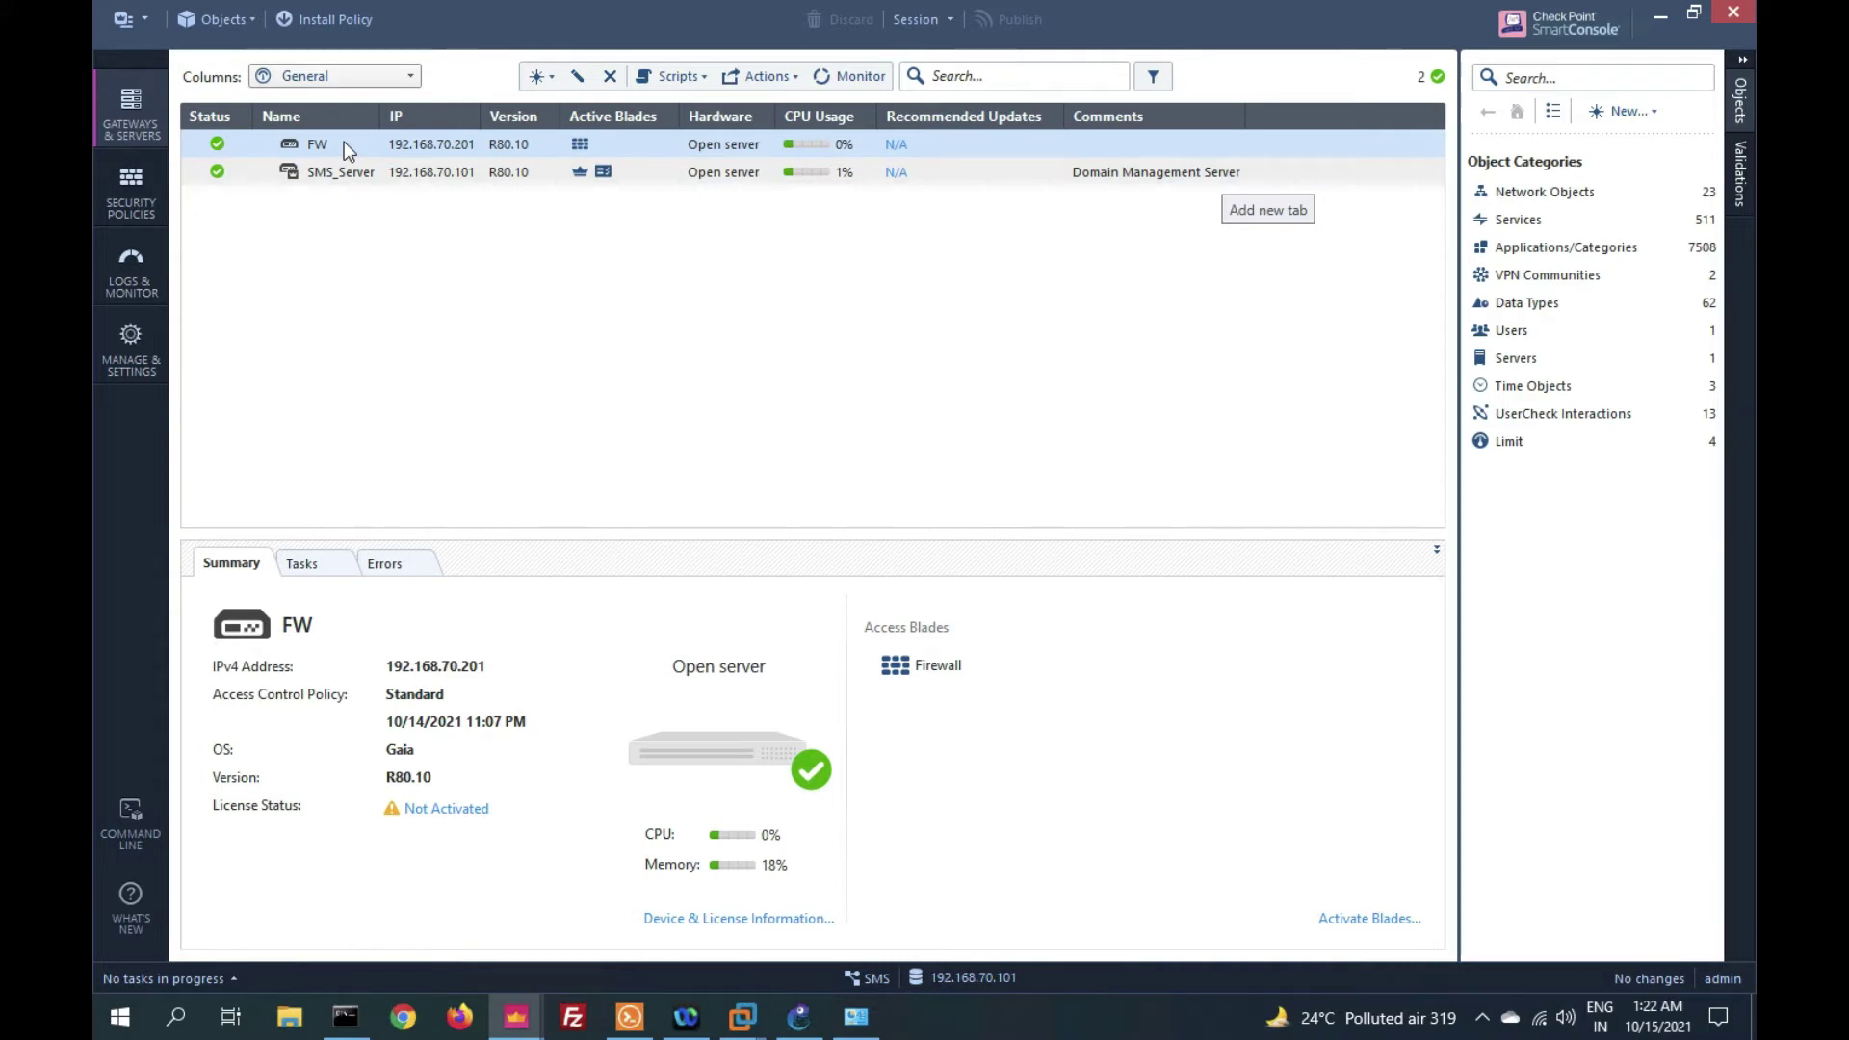
{"action": "left_click", "coordinate": [136, 182]}
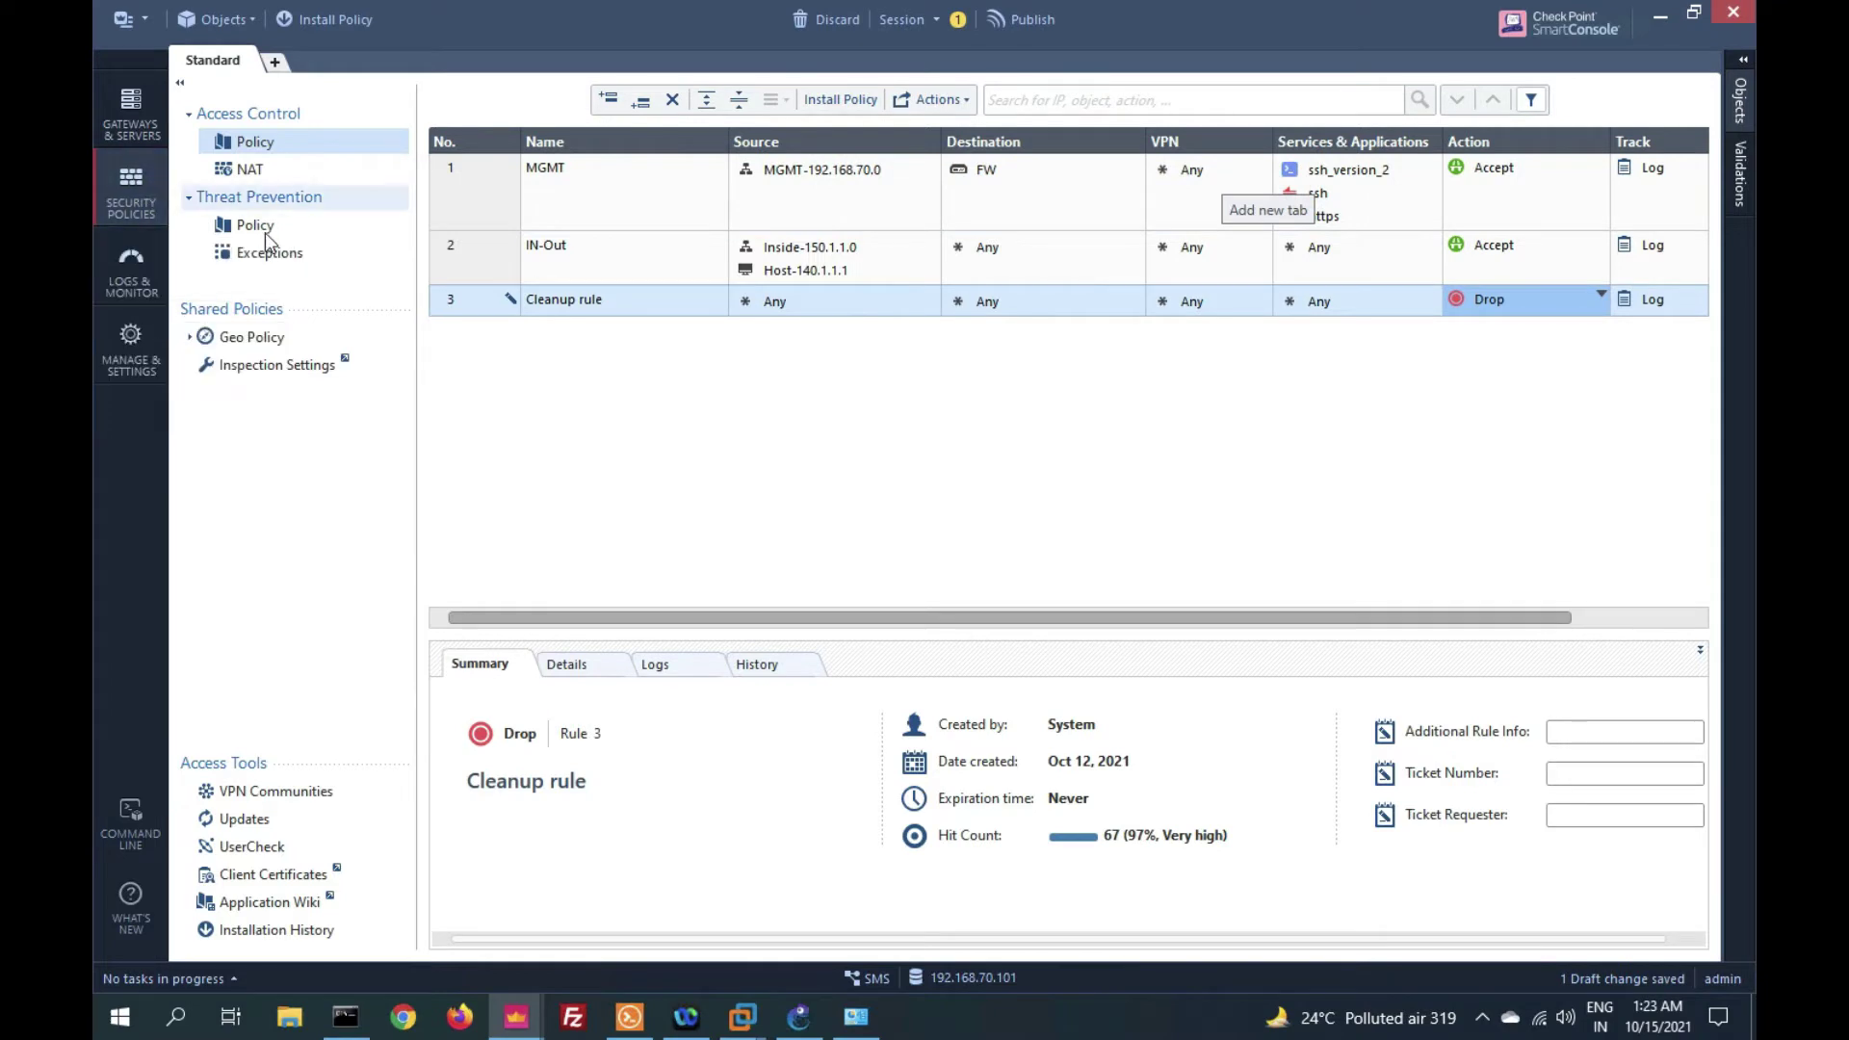
{"action": "left_click", "coordinate": [251, 171]}
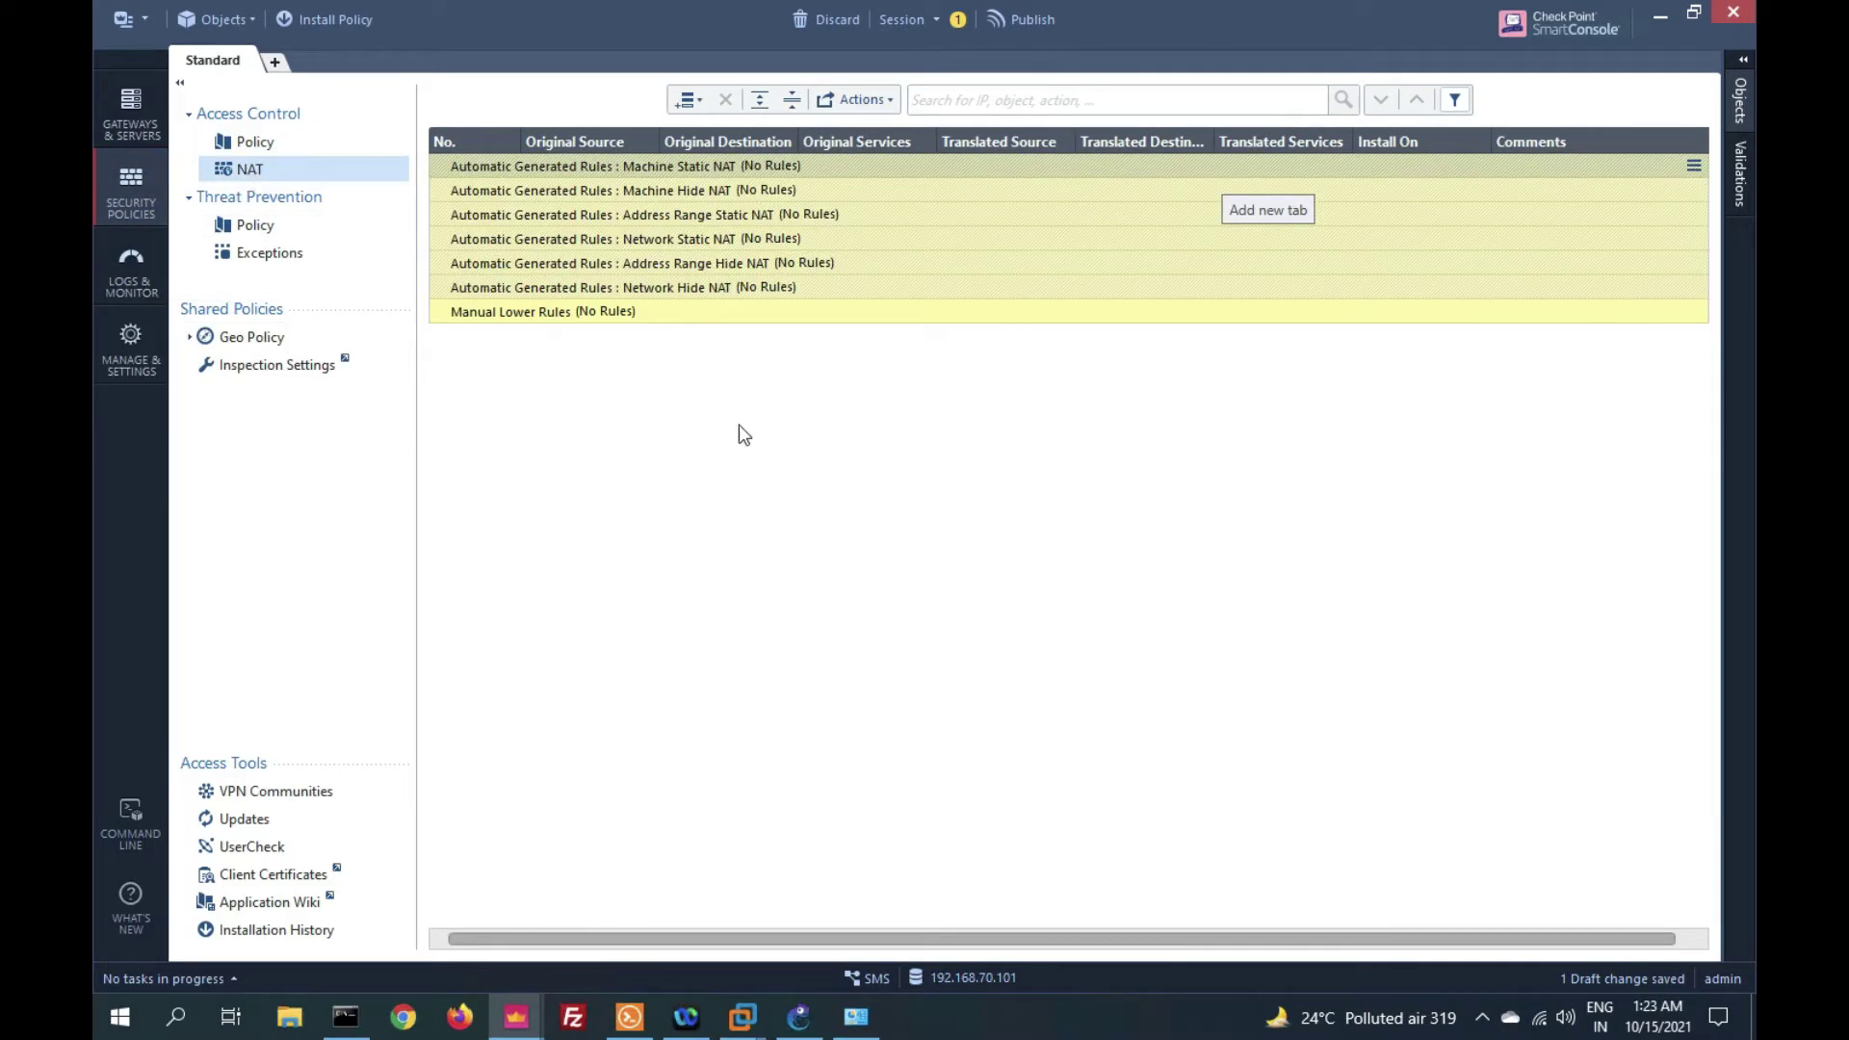
Add a new NAT rule at the top with original source Host-140.1.1.1.
{"action": "left_click", "coordinate": [685, 100]}
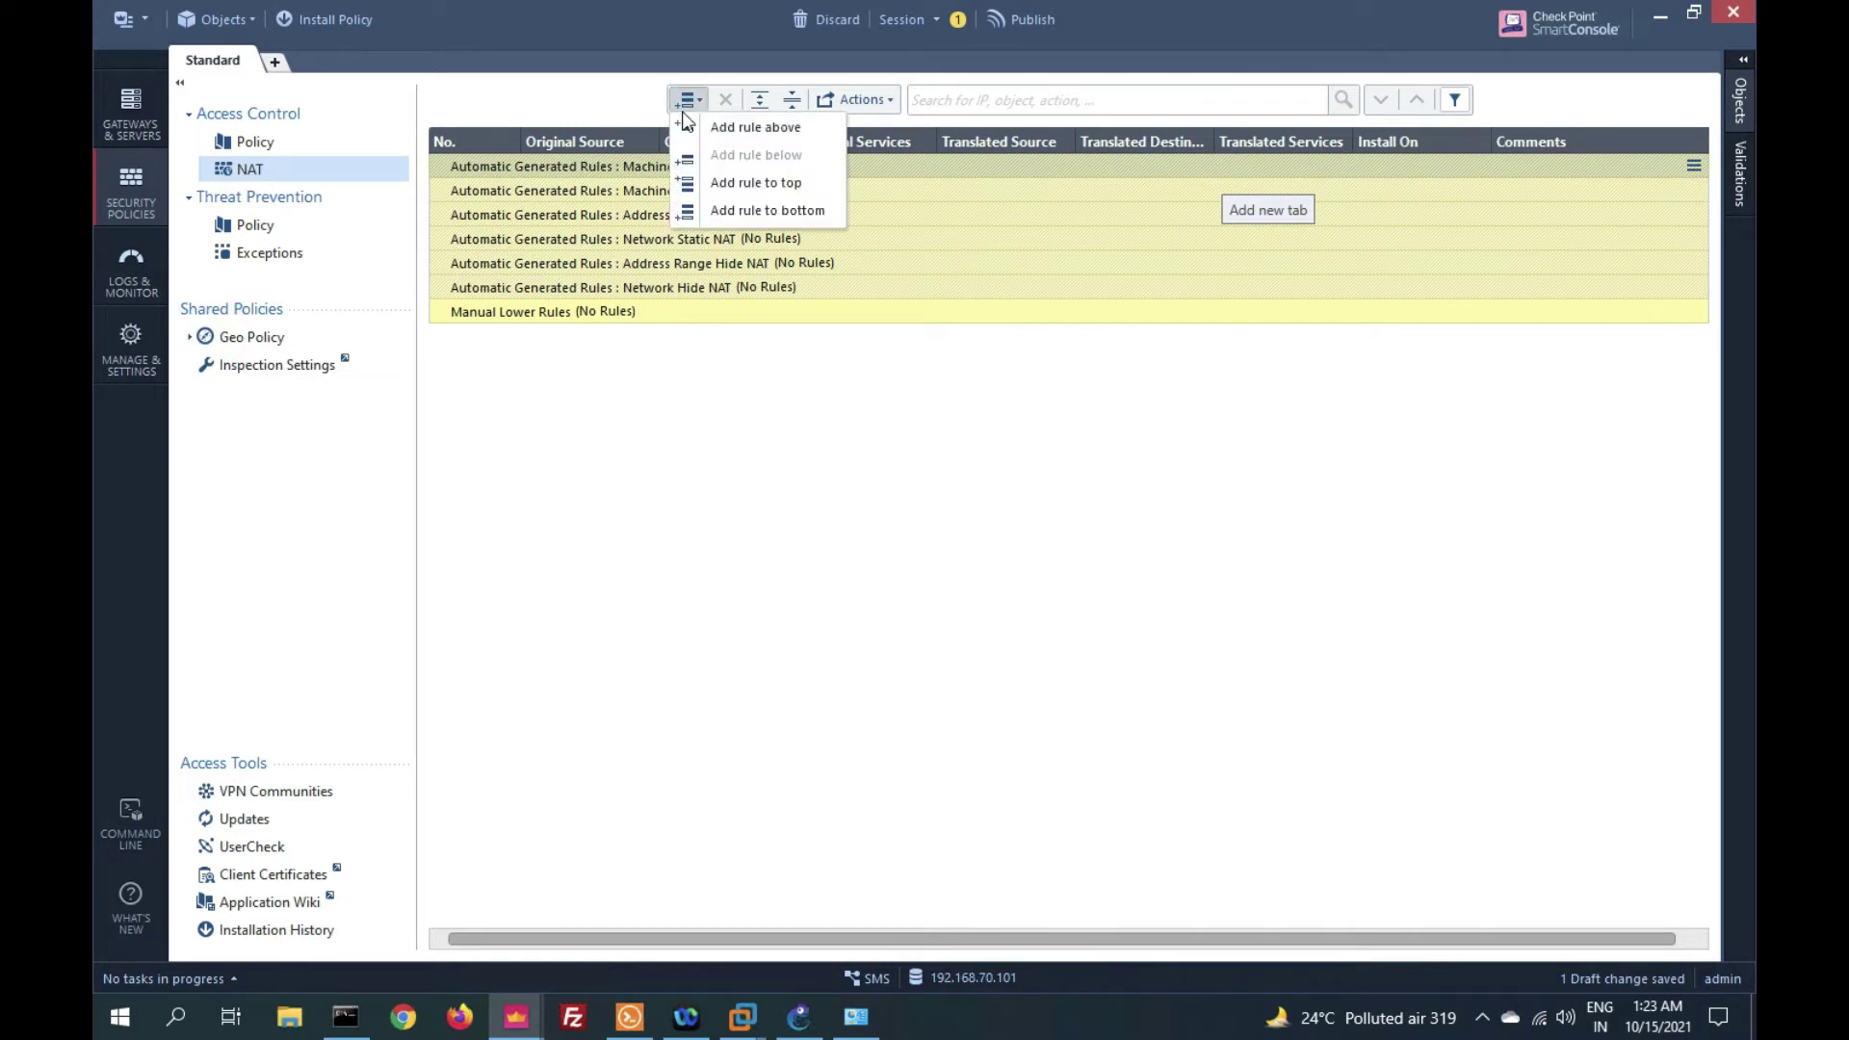
{"action": "left_click", "coordinate": [707, 129]}
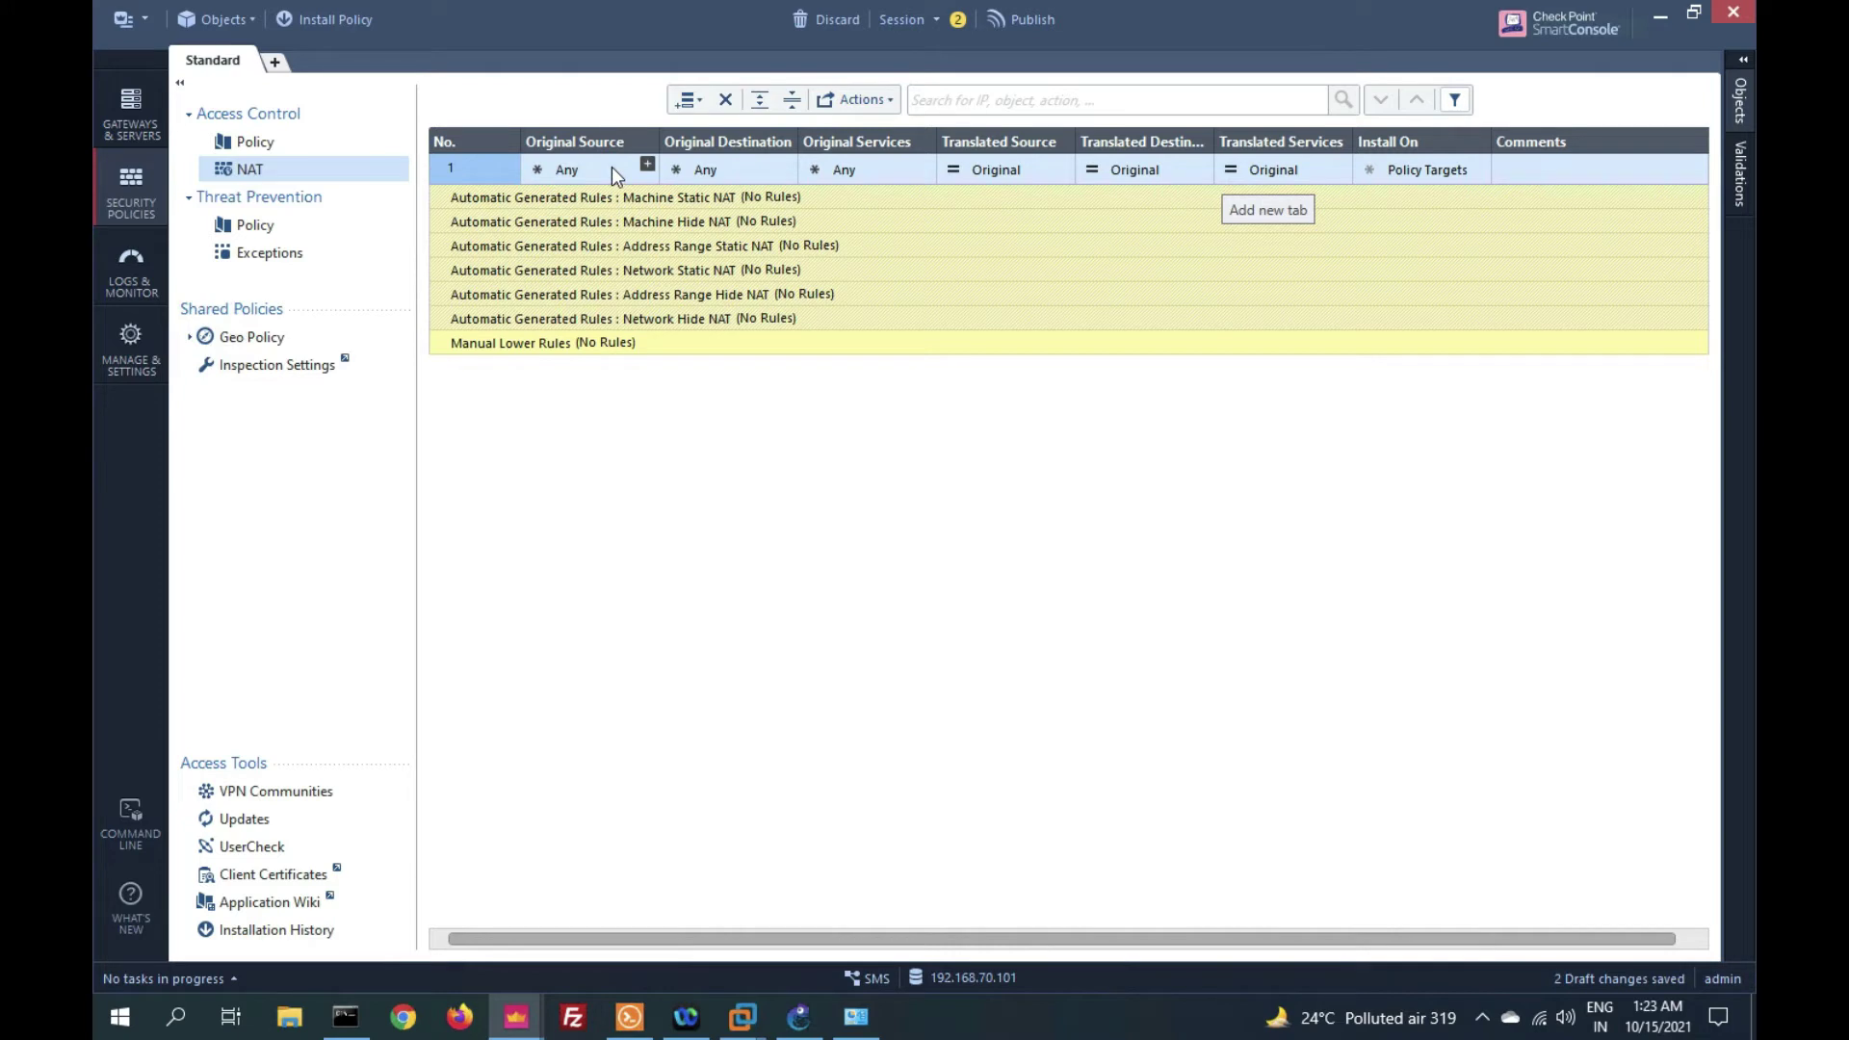
{"action": "left_click", "coordinate": [646, 168]}
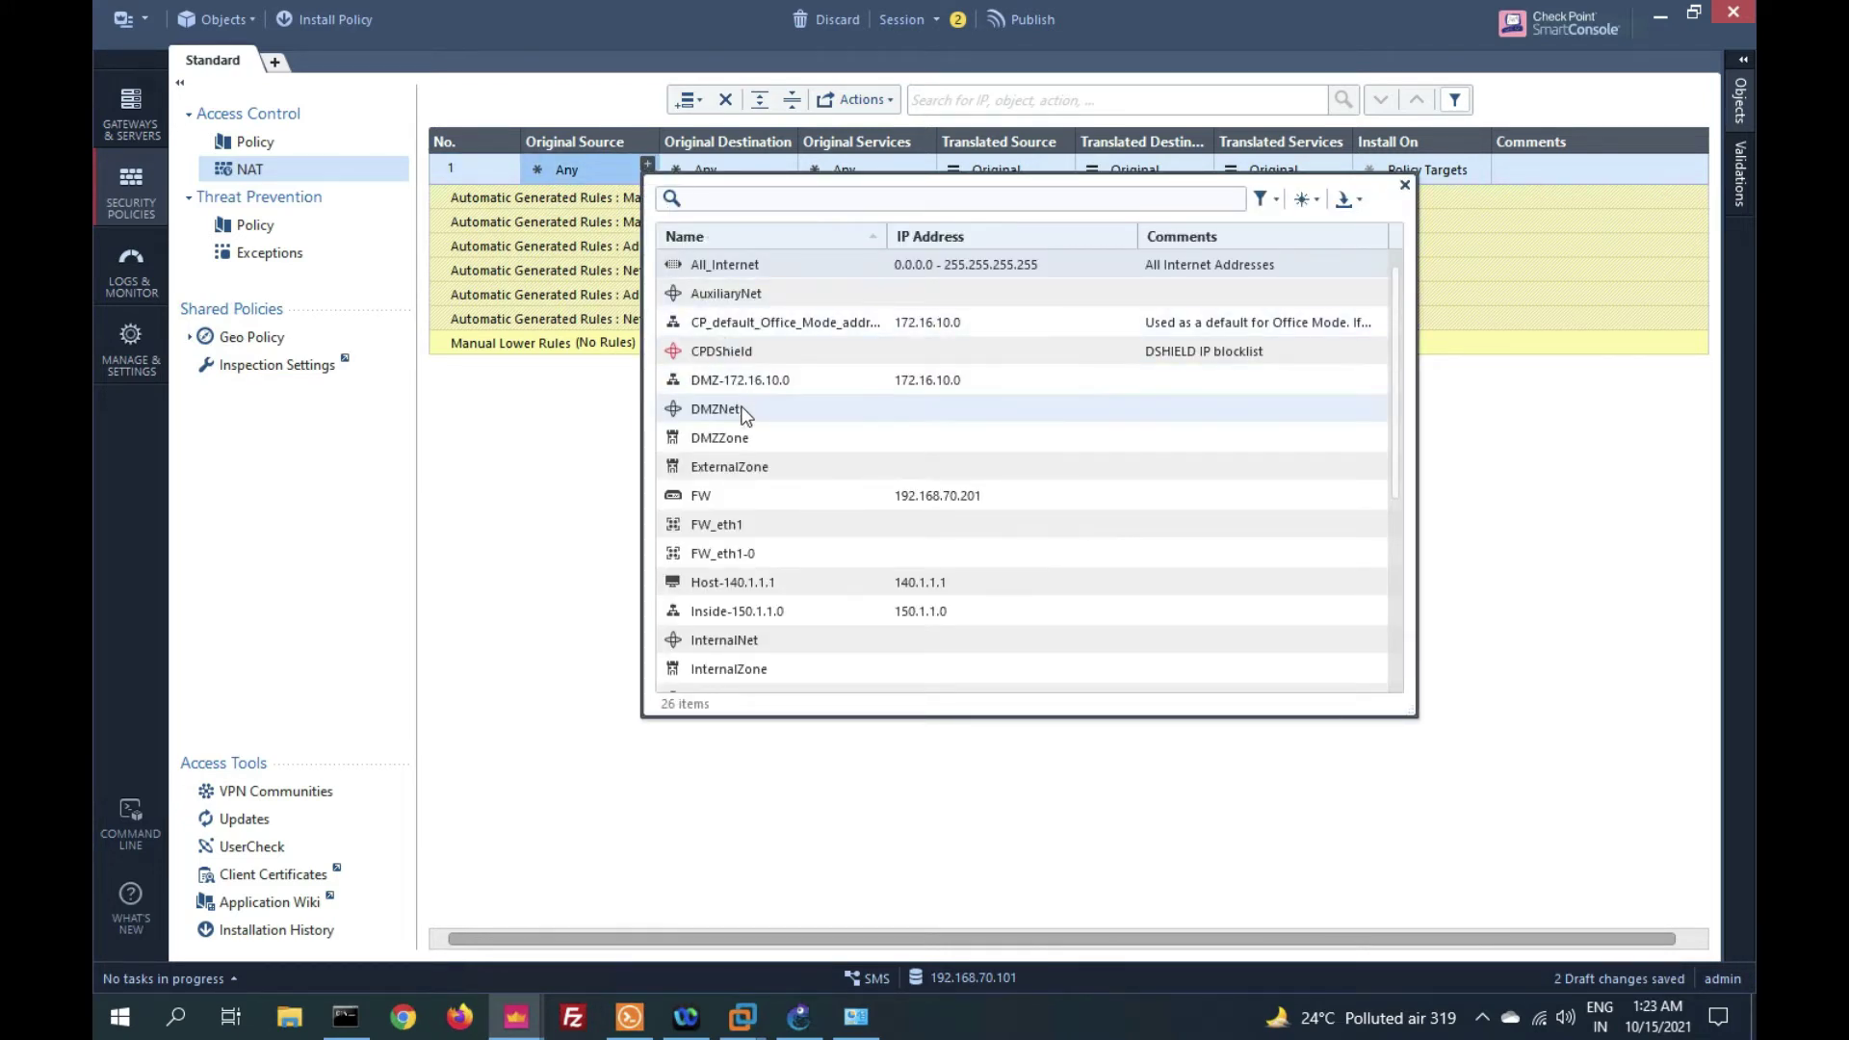
{"action": "left_click", "coordinate": [755, 582]}
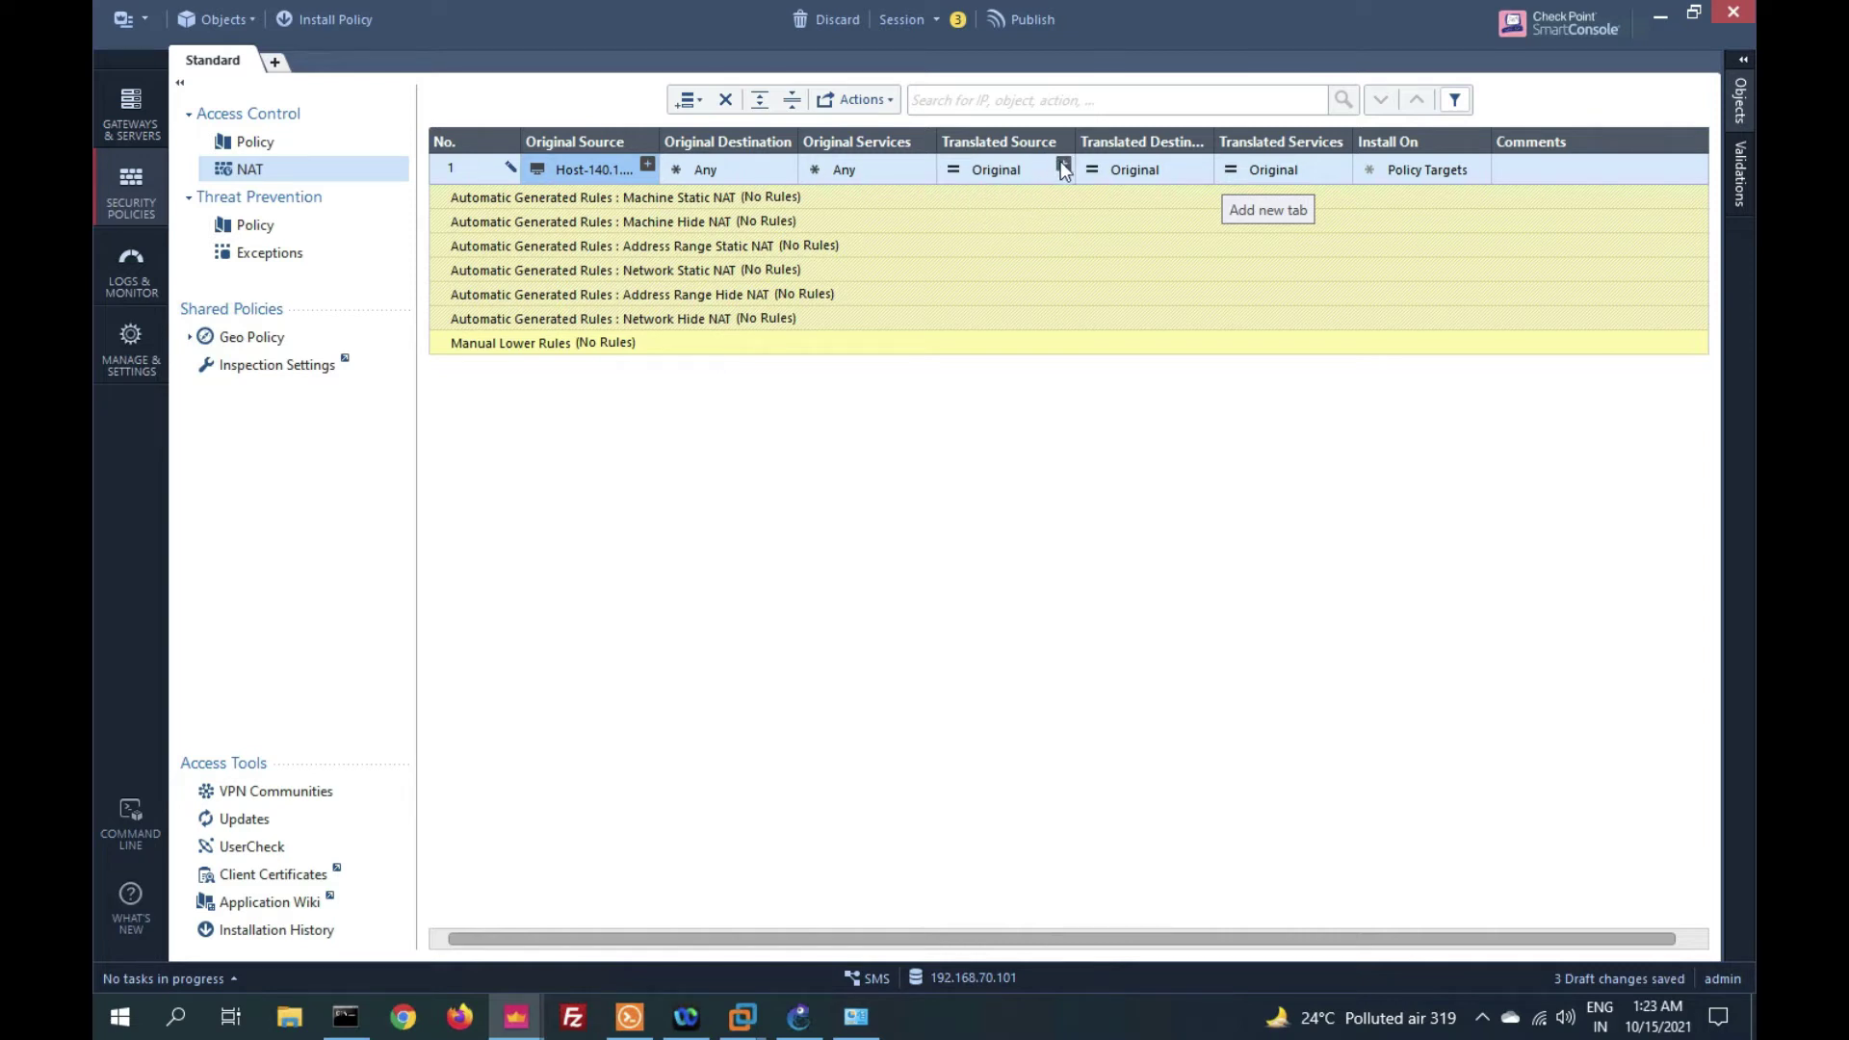
Start creating a new host object for the rule's translated source.
{"action": "left_click", "coordinate": [1063, 164]}
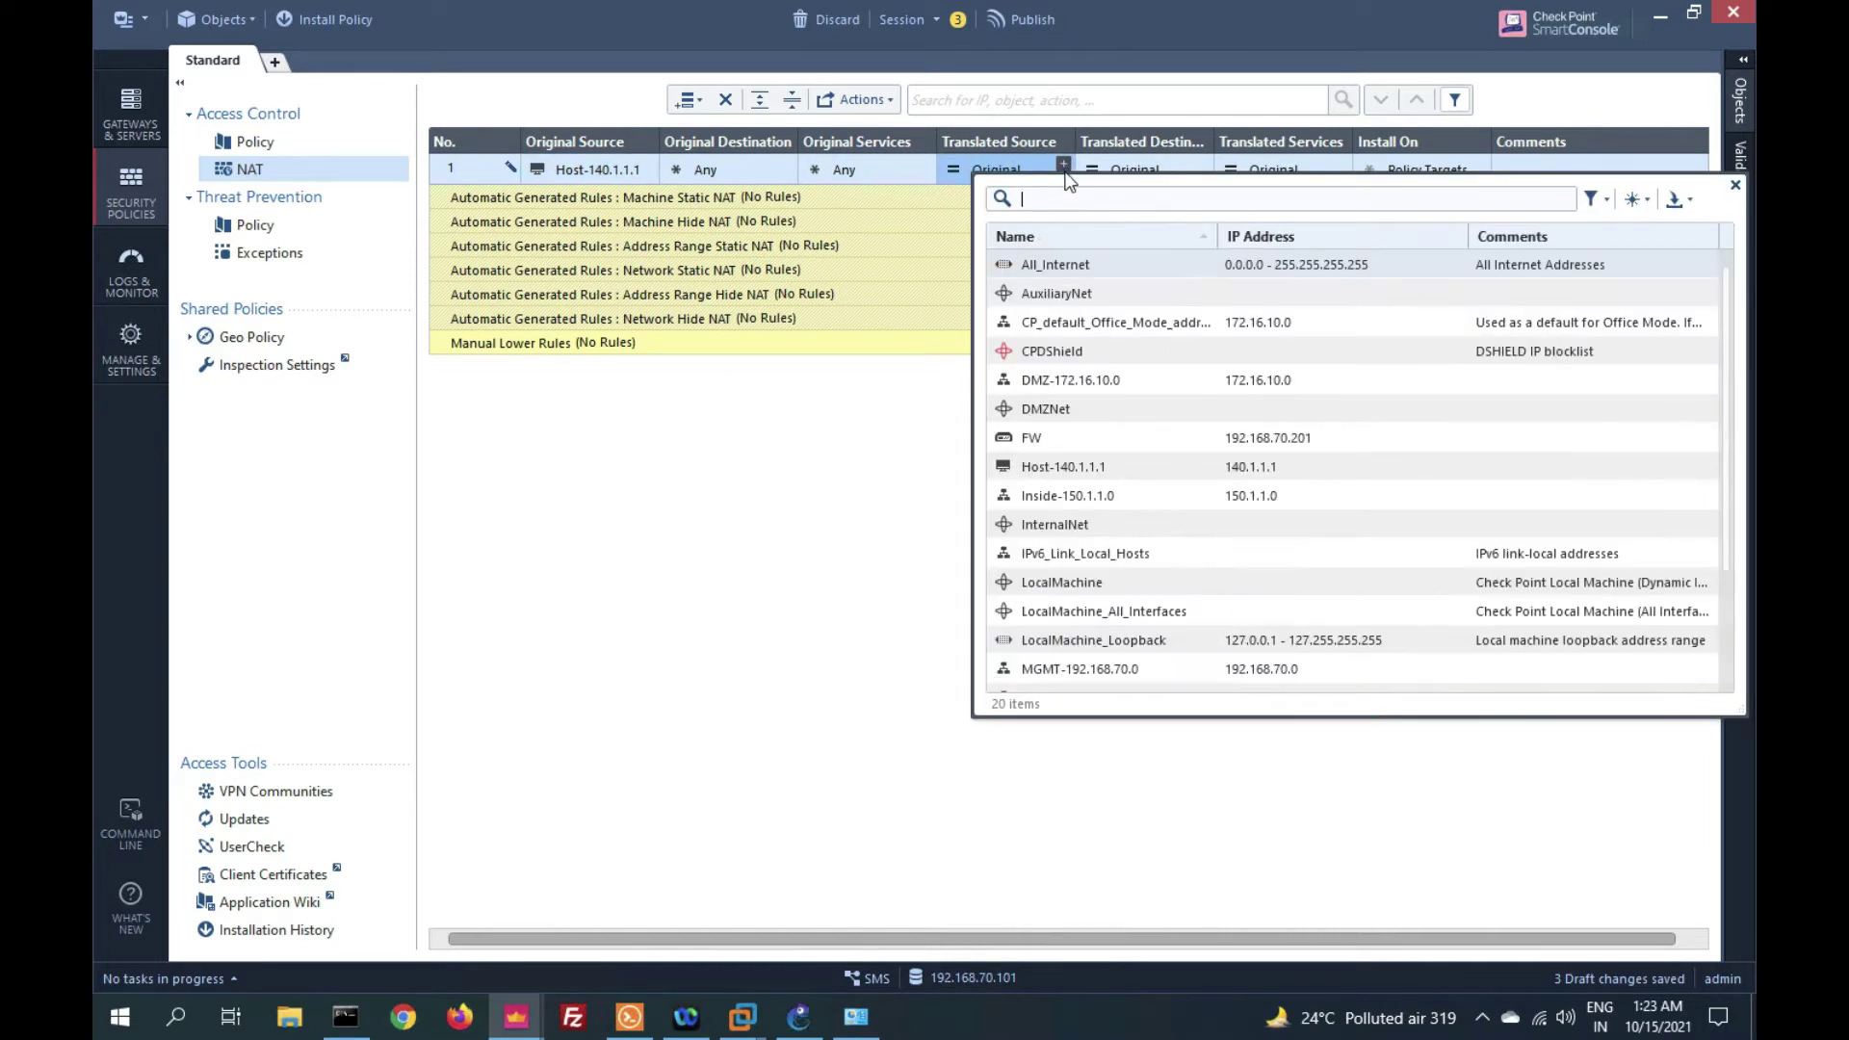
{"action": "left_click", "coordinate": [1064, 166]}
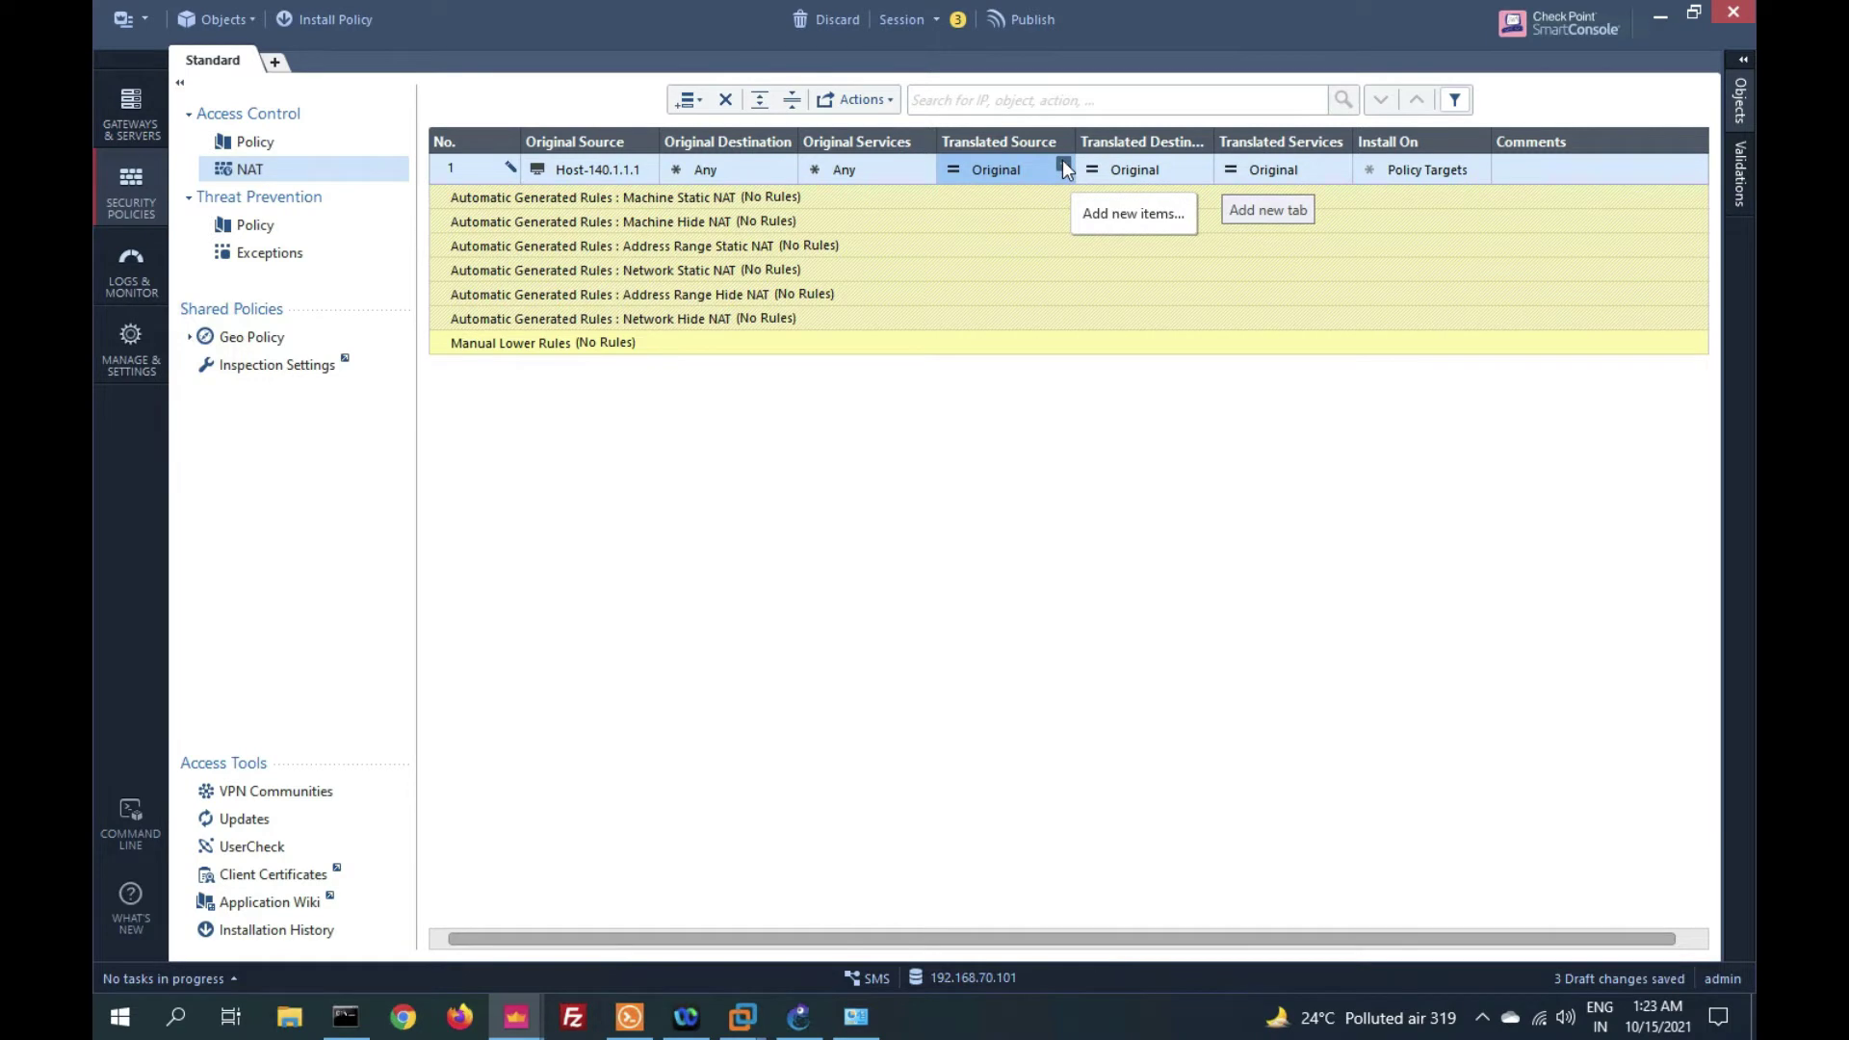
{"action": "left_click", "coordinate": [1063, 165]}
{"action": "key", "text": "BackSpace"}
{"action": "key", "text": "BackSpace"}
{"action": "key", "text": "BackSpace"}
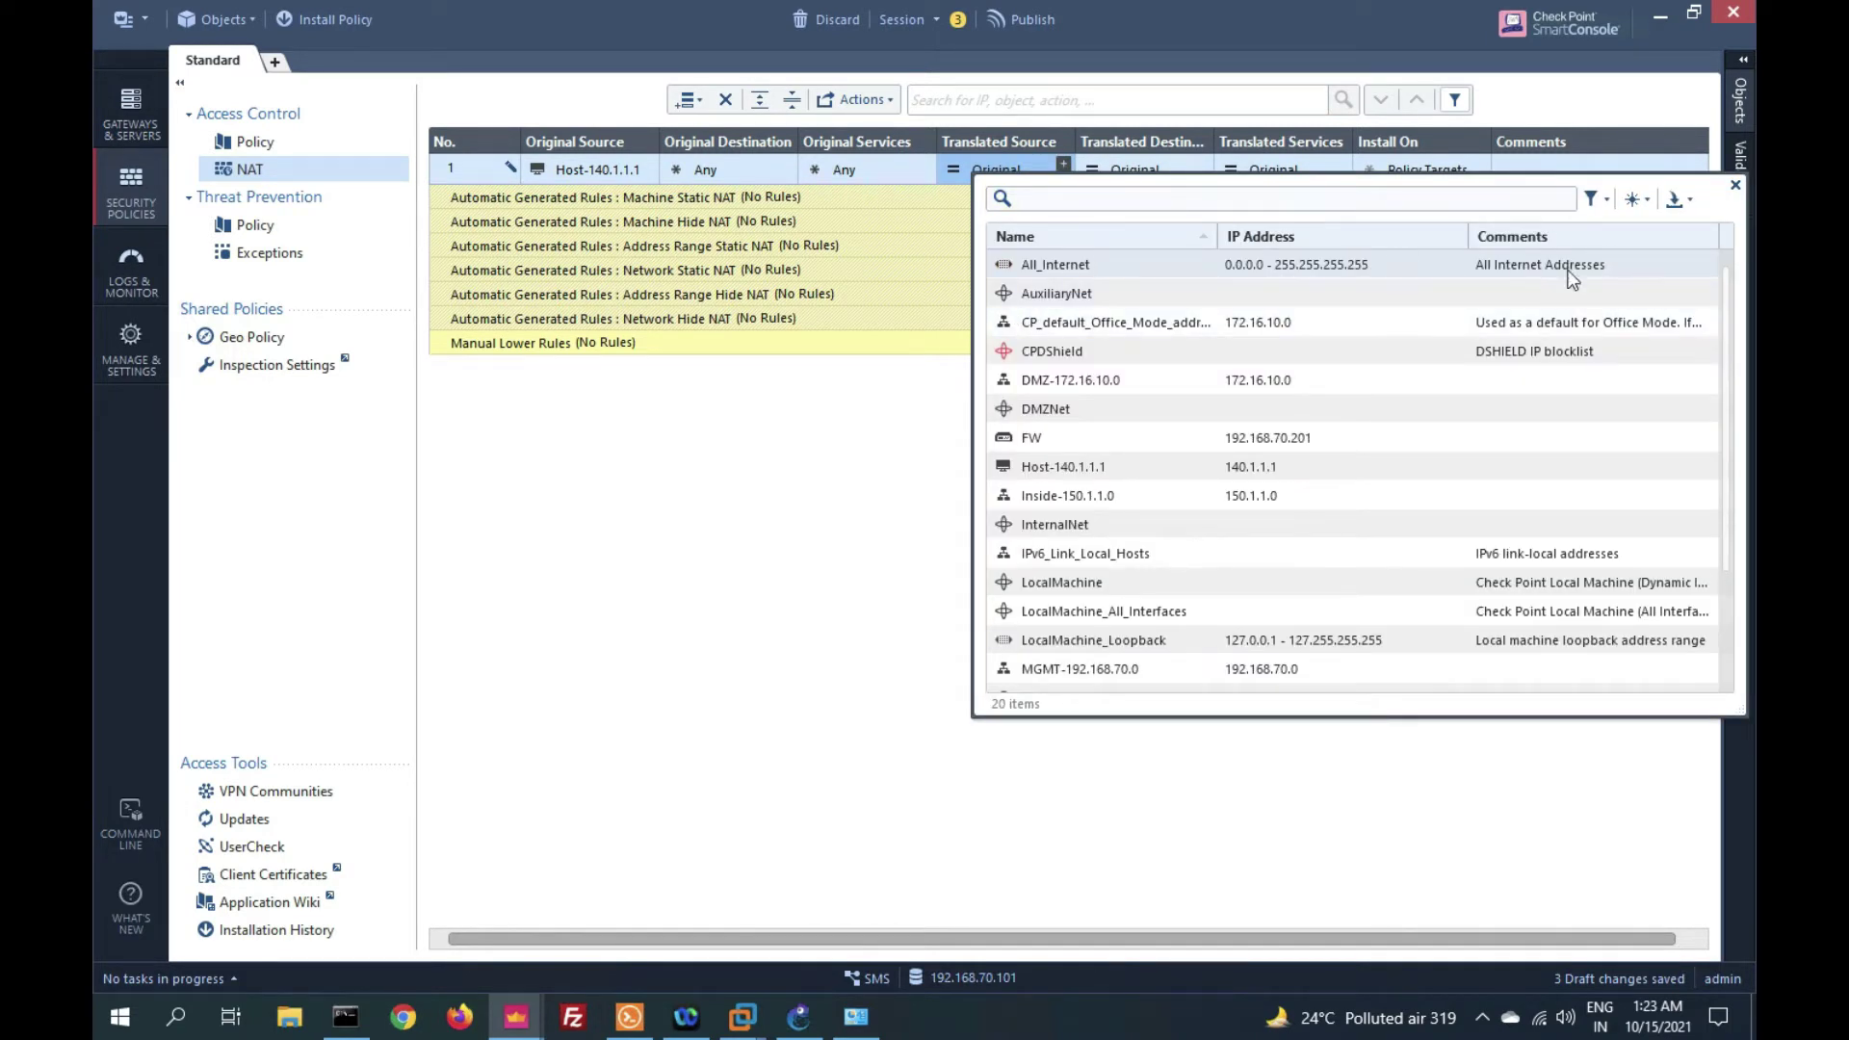
{"action": "left_click", "coordinate": [1643, 200]}
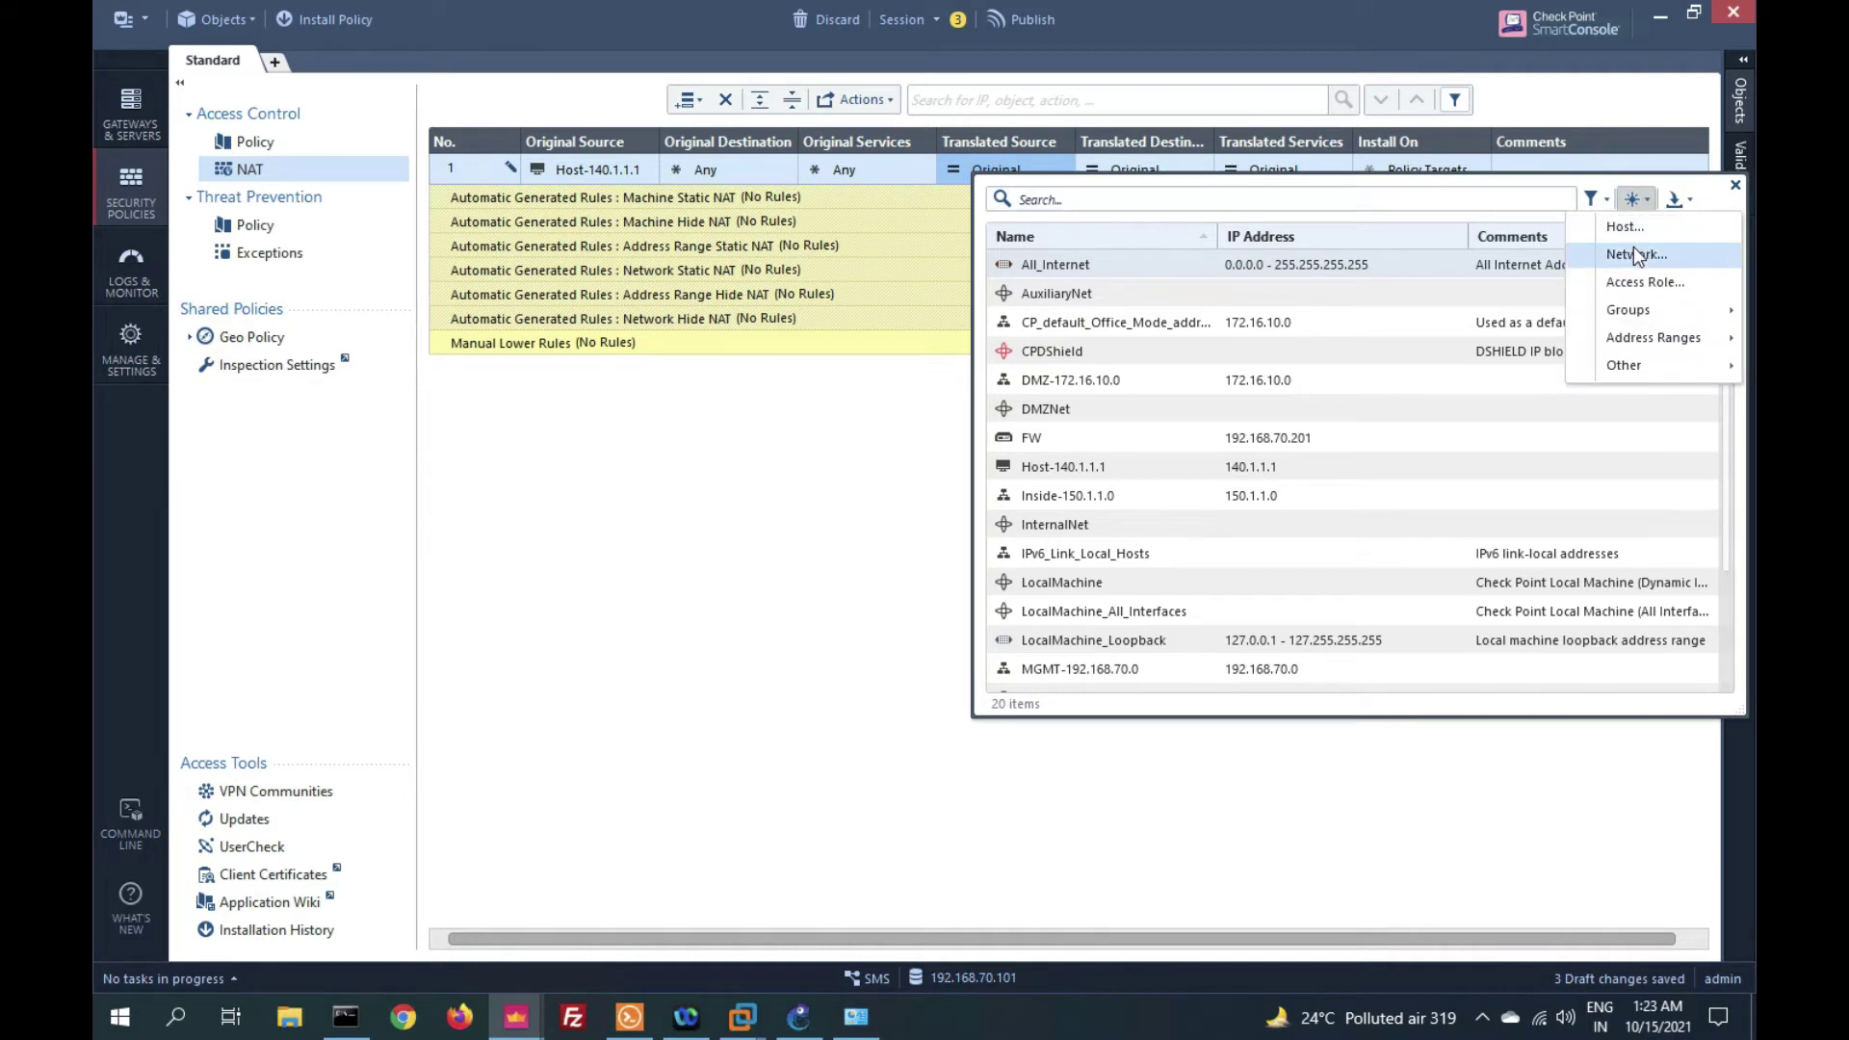
{"action": "left_click", "coordinate": [1633, 229]}
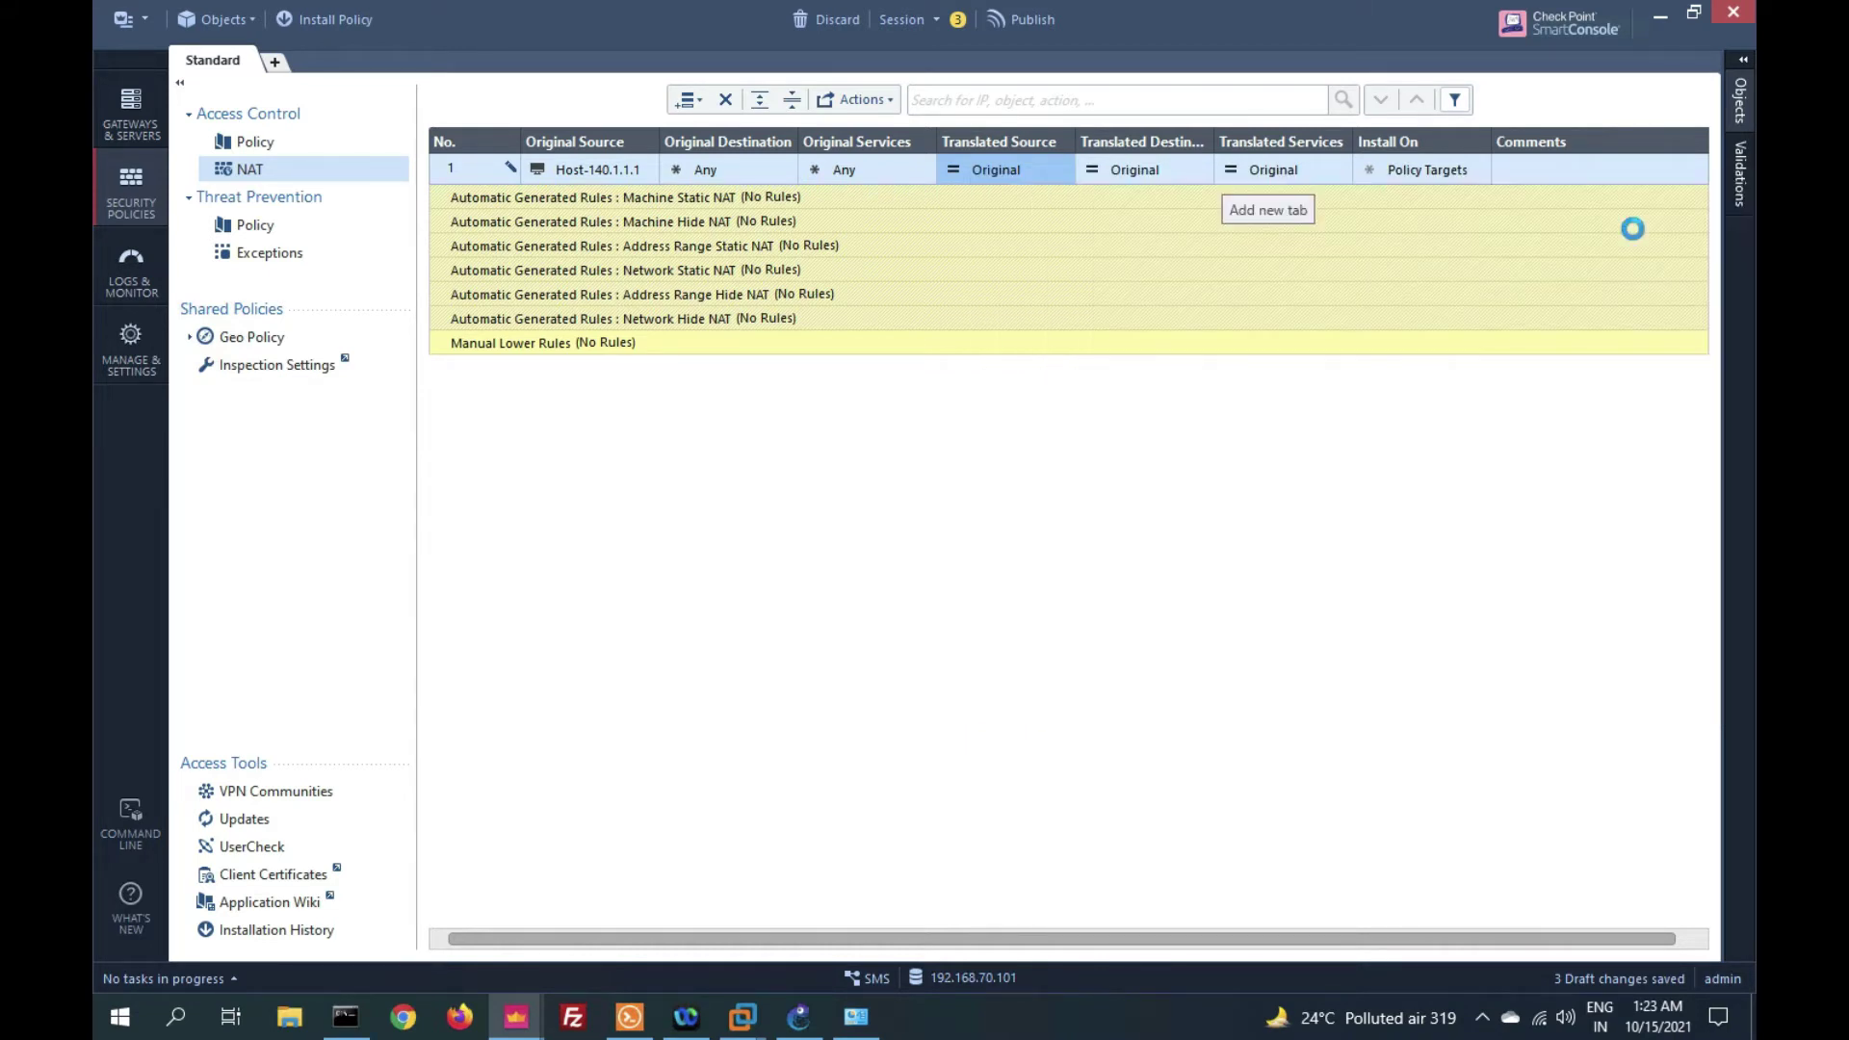
Create host Host-4.2.2.1 with IPv4 address 4.2.2.1 as the translated source.
{"action": "type", "text": "4.2.2.1"}
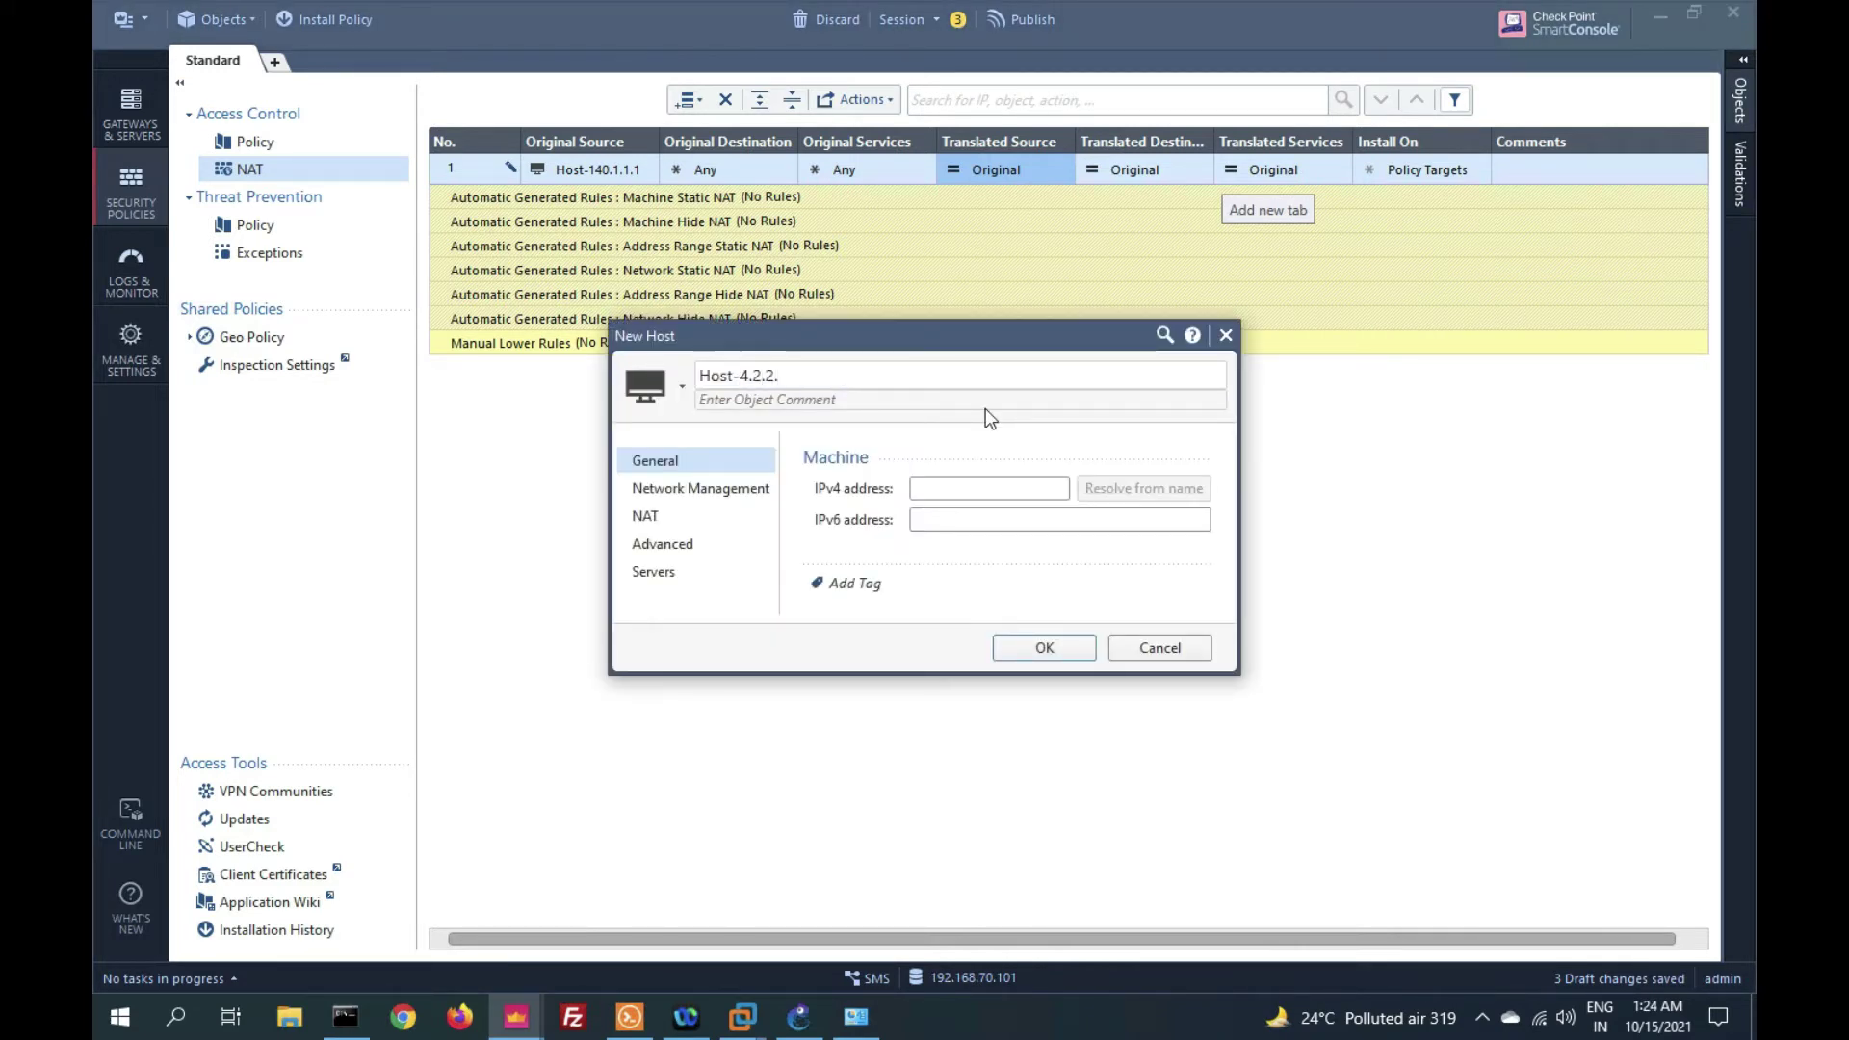
{"action": "left_click", "coordinate": [982, 477]}
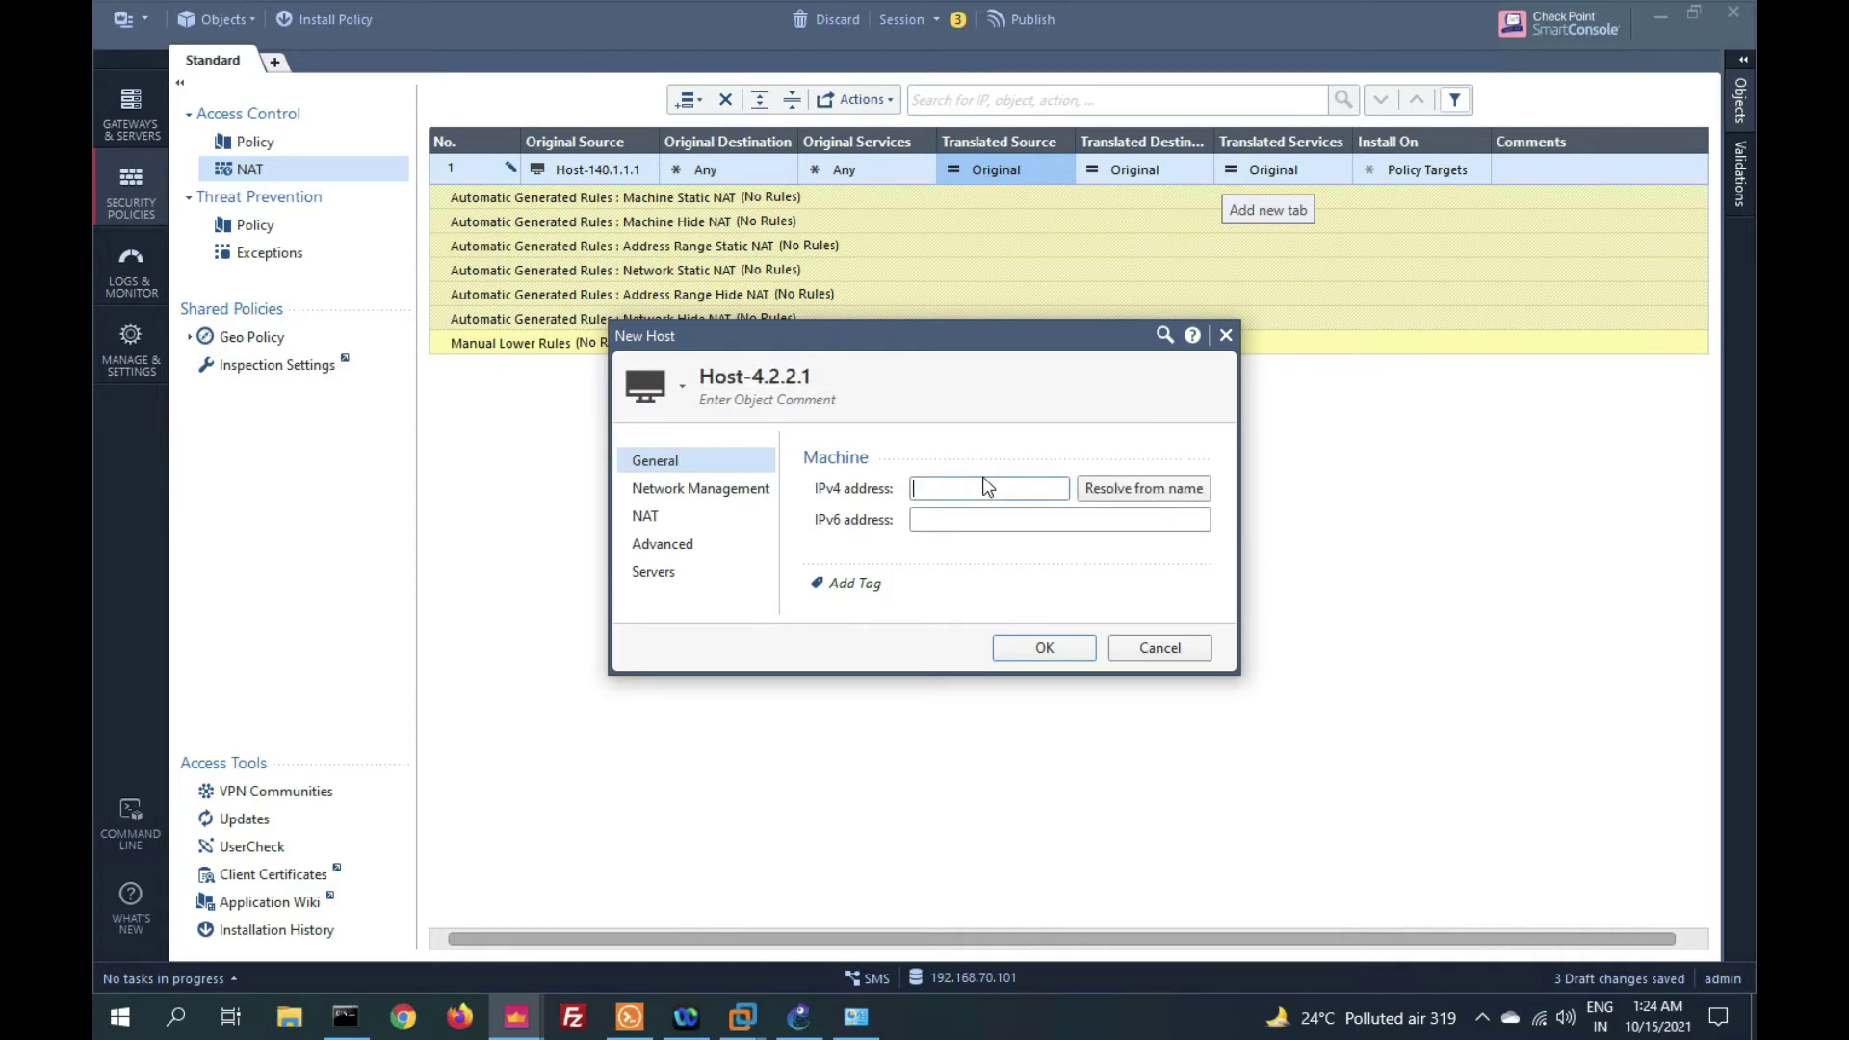
{"action": "type", "text": "4.2.2.2"}
{"action": "key", "text": "BackSpace"}
{"action": "type", "text": "1"}
{"action": "left_click", "coordinate": [1074, 645]}
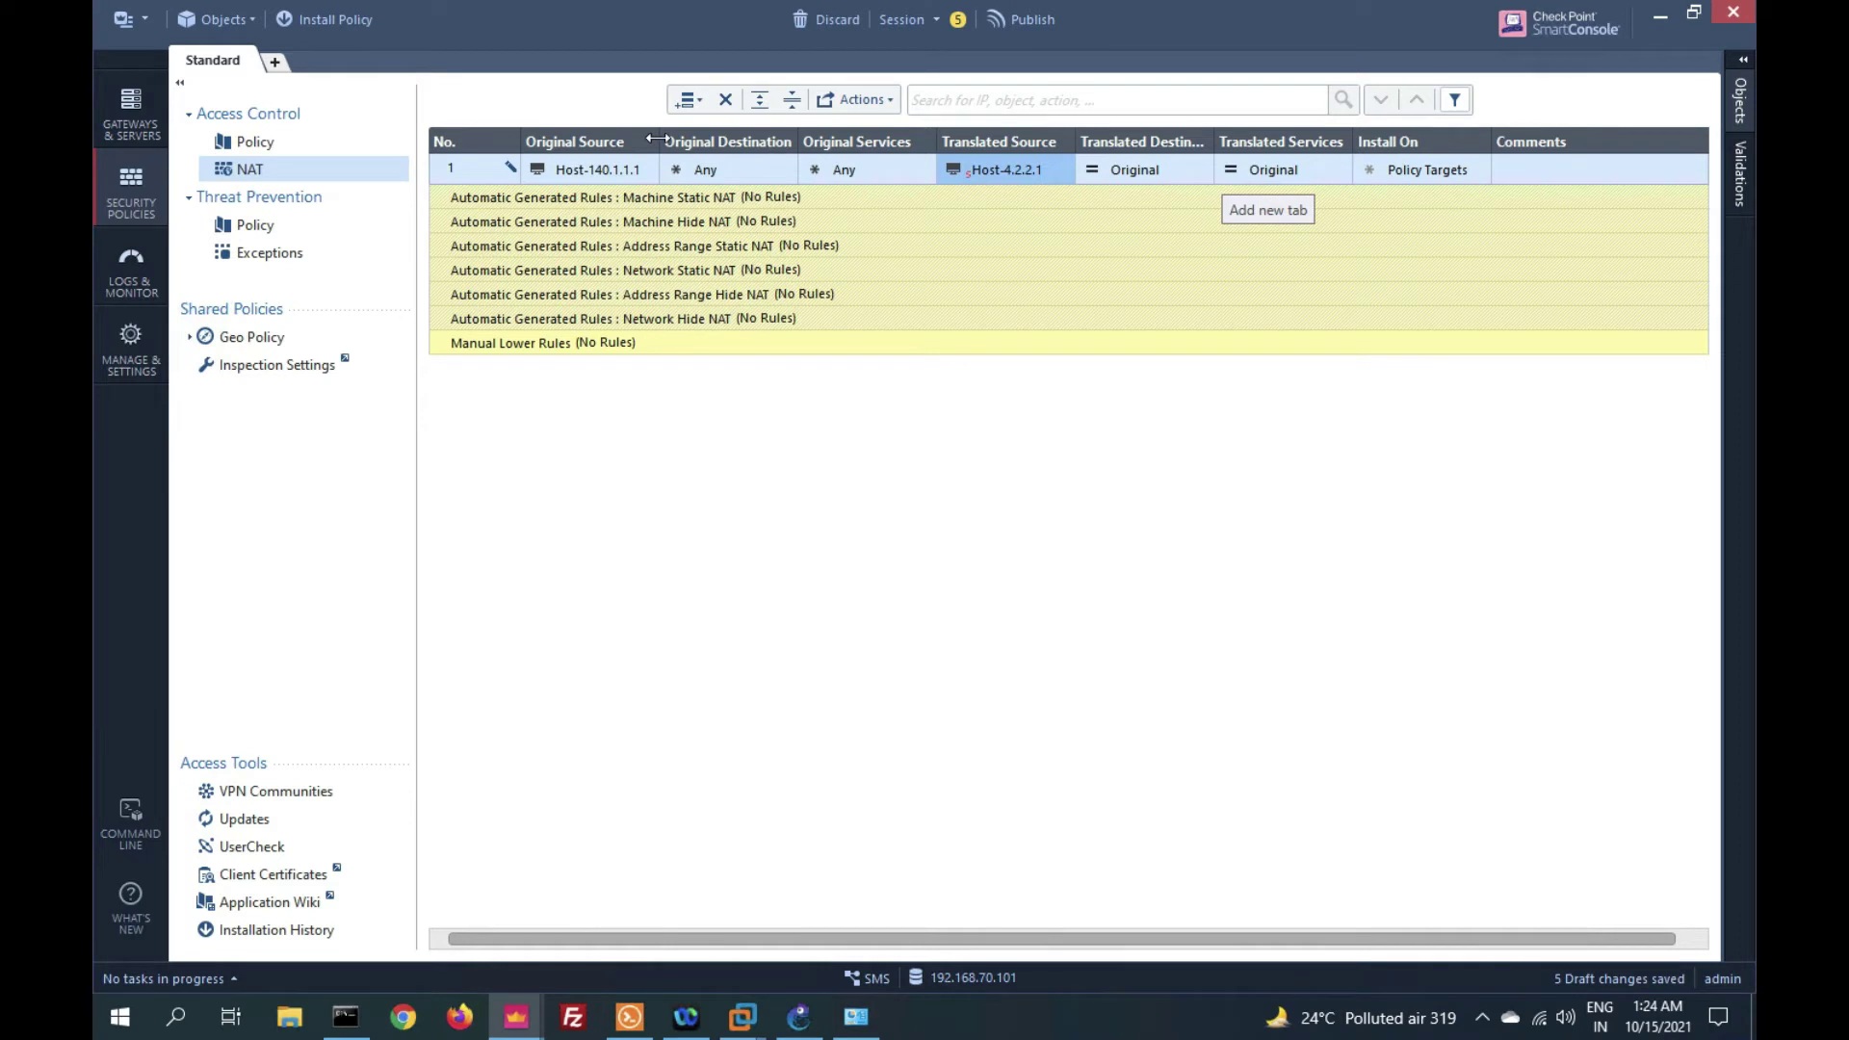
Publish the NAT rule draft changes.
{"action": "left_click_drag", "start_coordinate": [656, 139], "coordinate": [669, 140]}
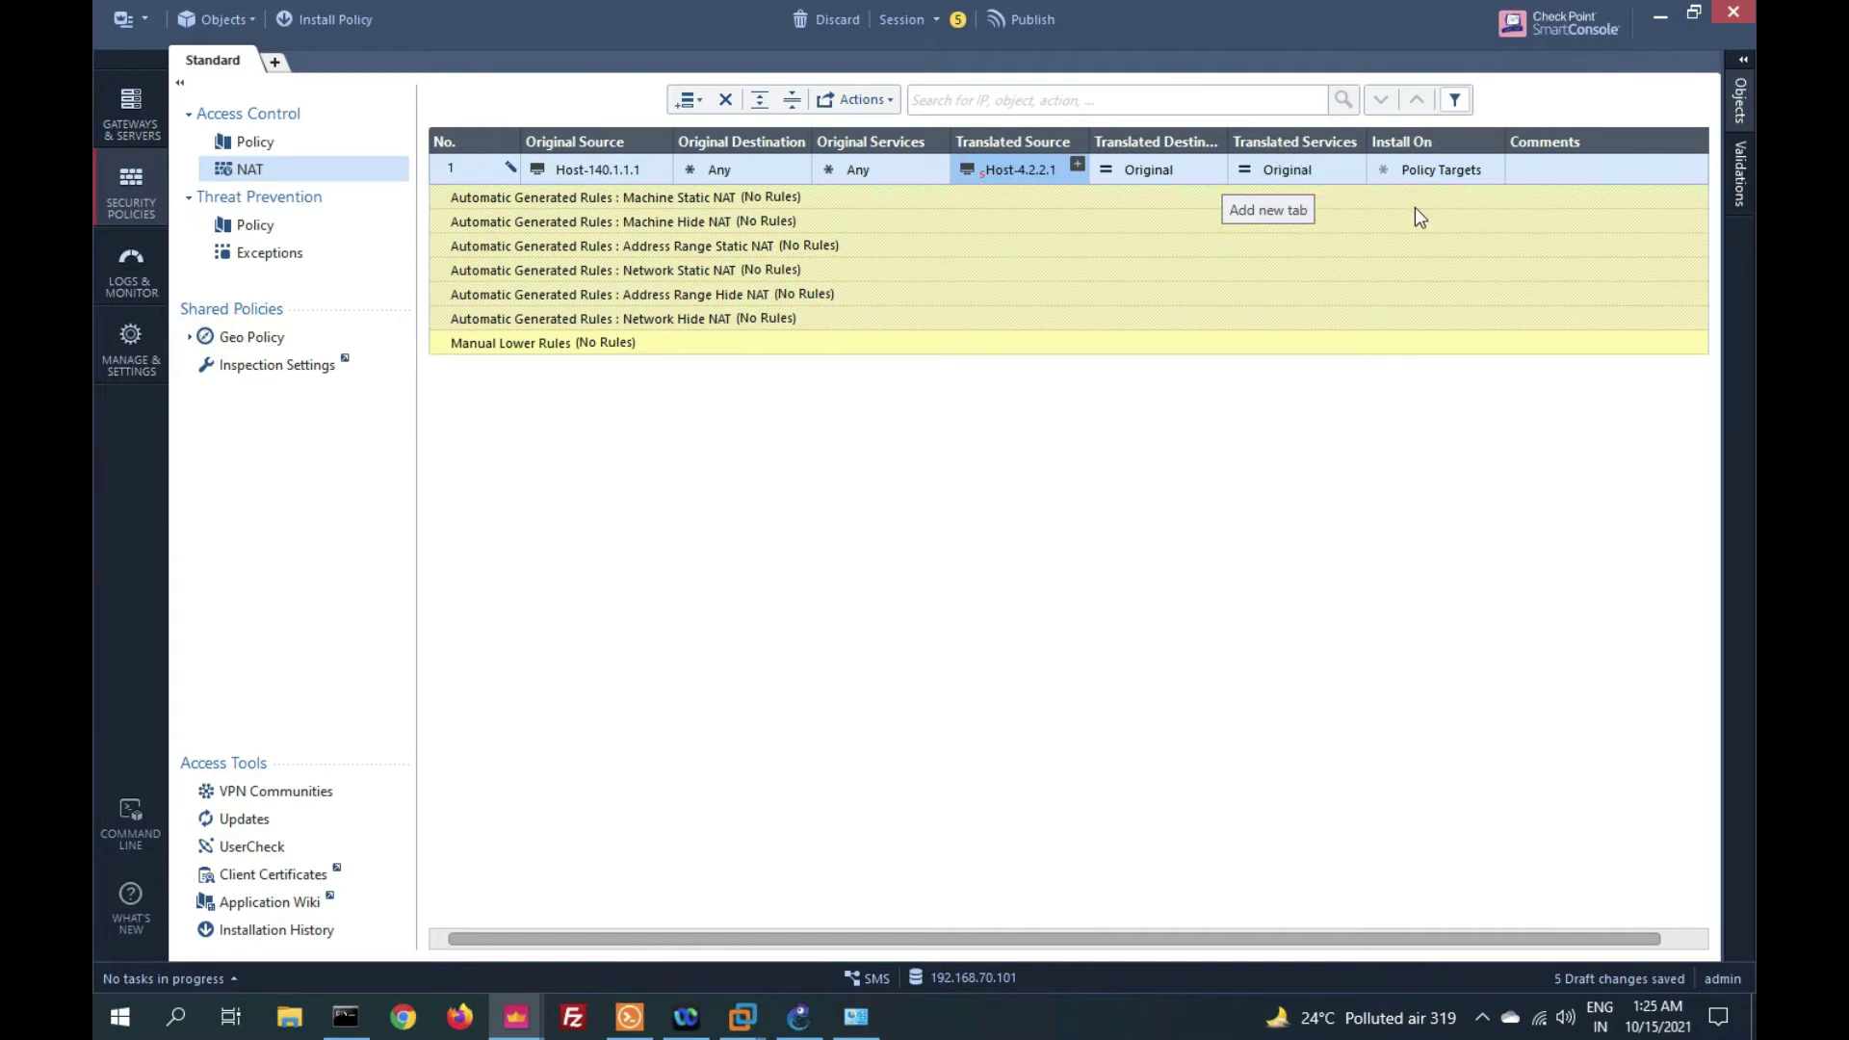
{"action": "left_click", "coordinate": [1026, 29]}
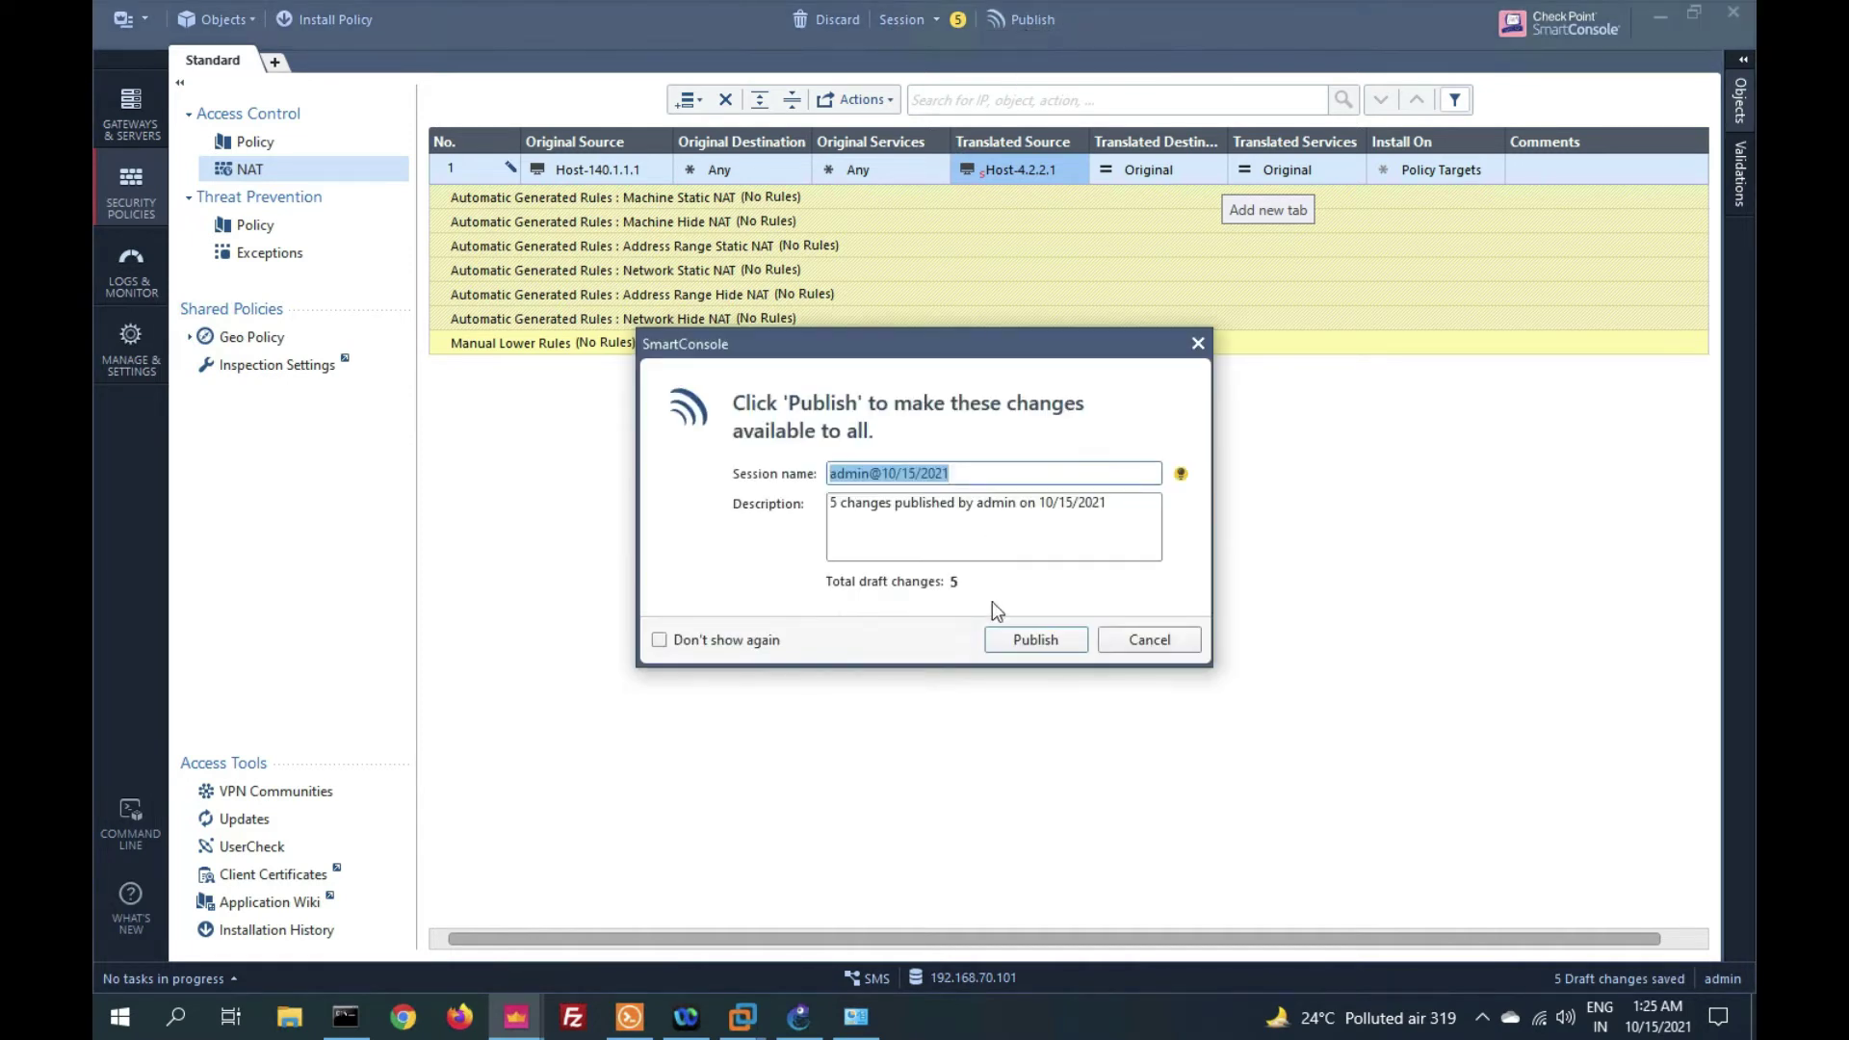
{"action": "left_click", "coordinate": [1018, 640]}
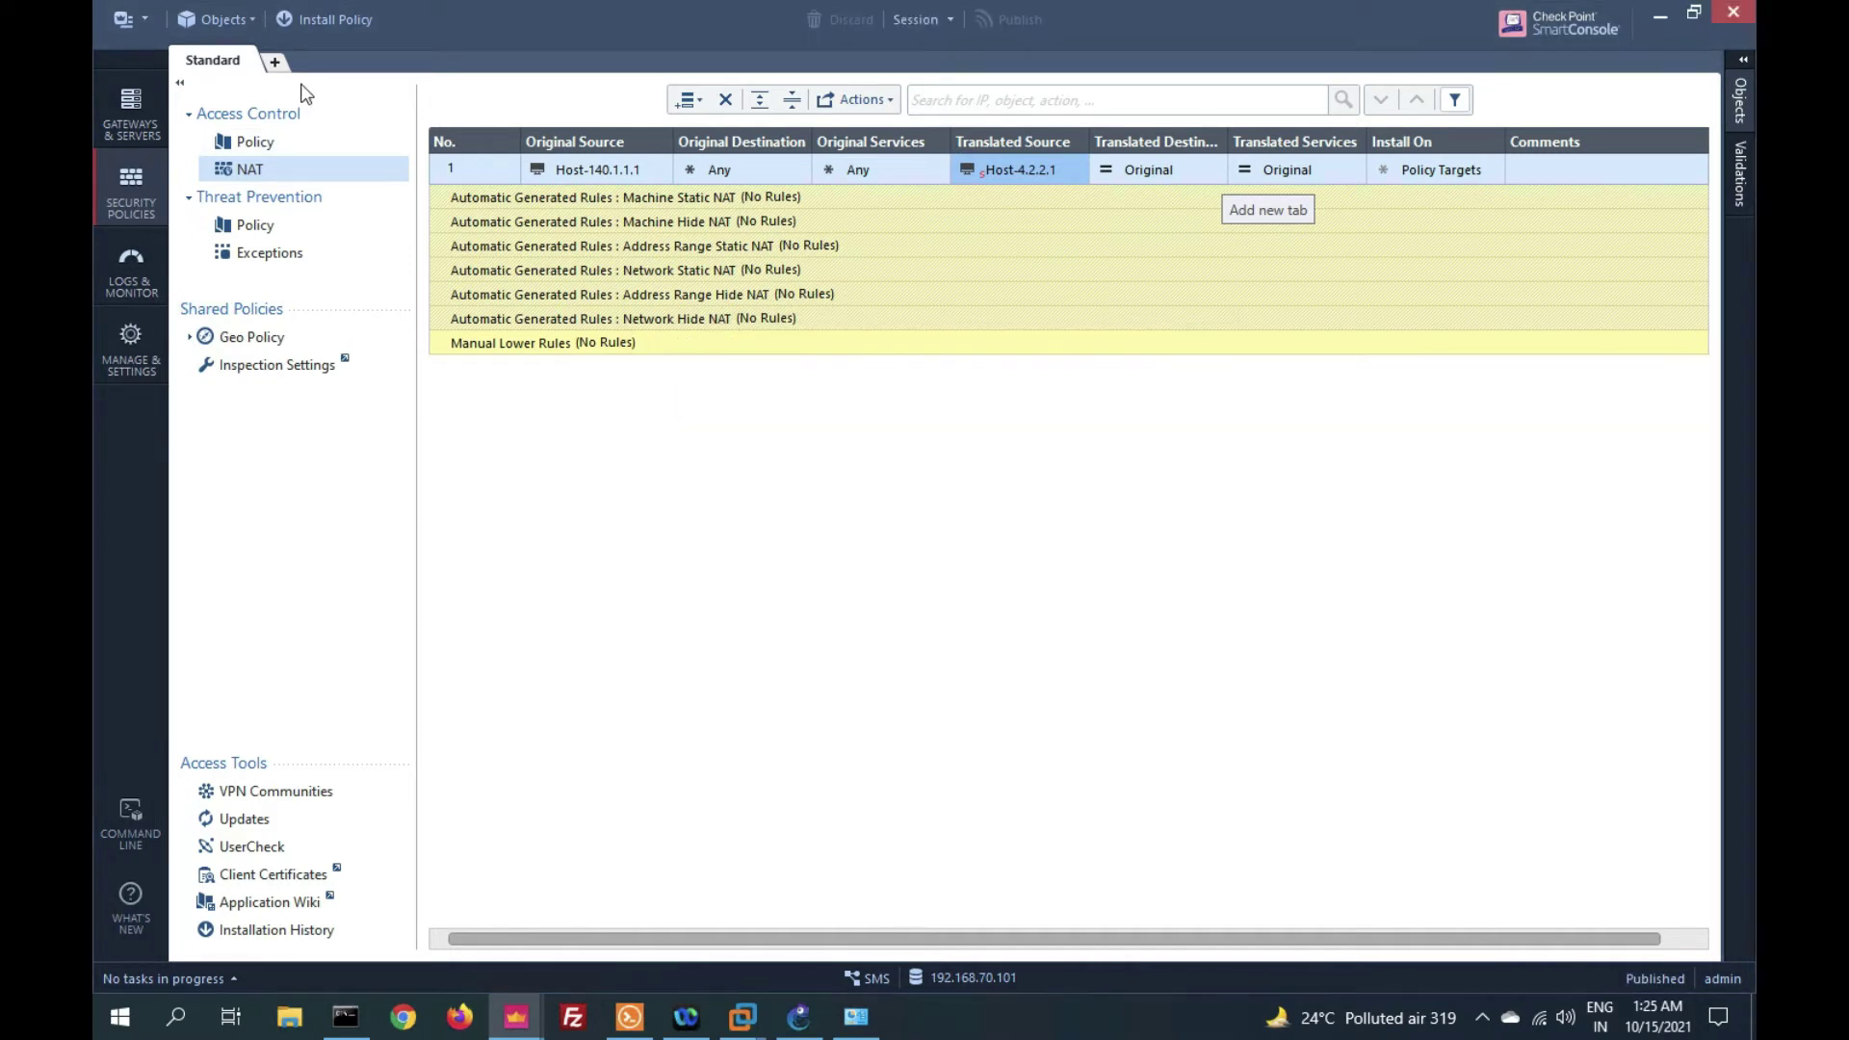
Install the Standard policy on the FW gateway and return to R1's console.
{"action": "left_click", "coordinate": [307, 18]}
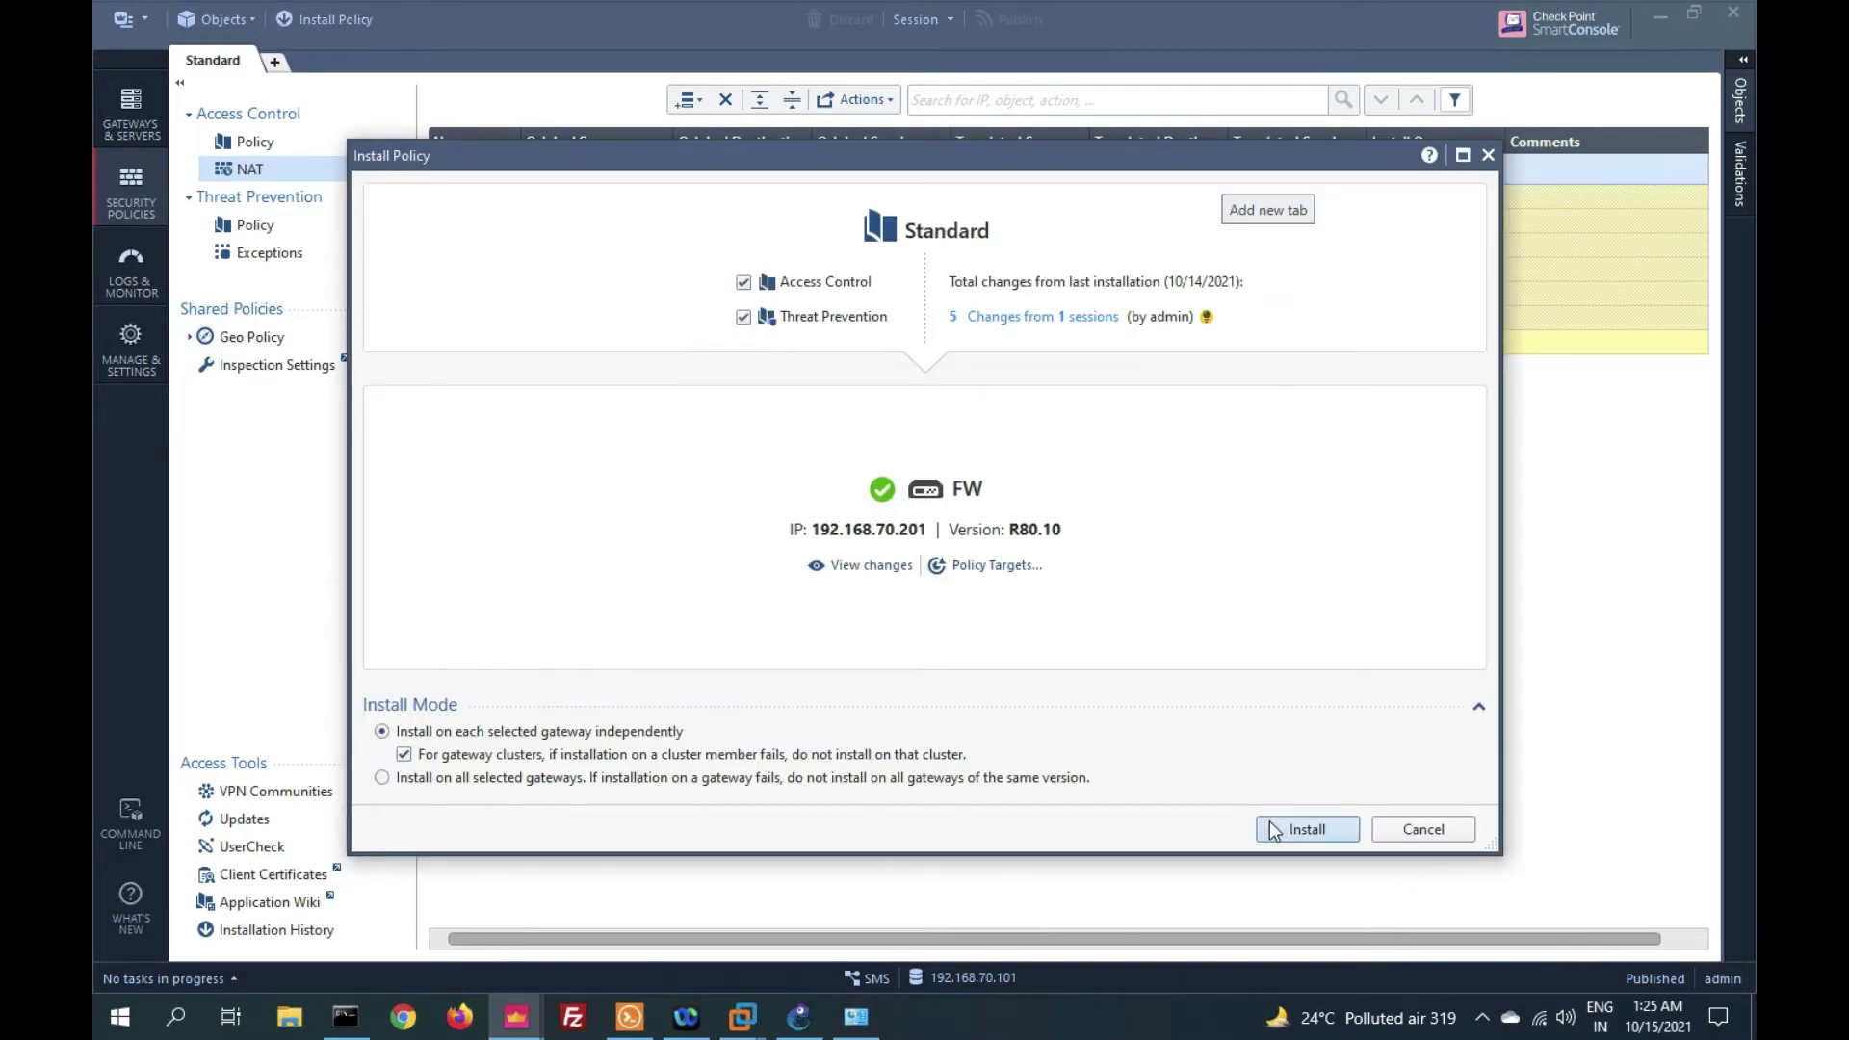
{"action": "left_click", "coordinate": [1273, 830]}
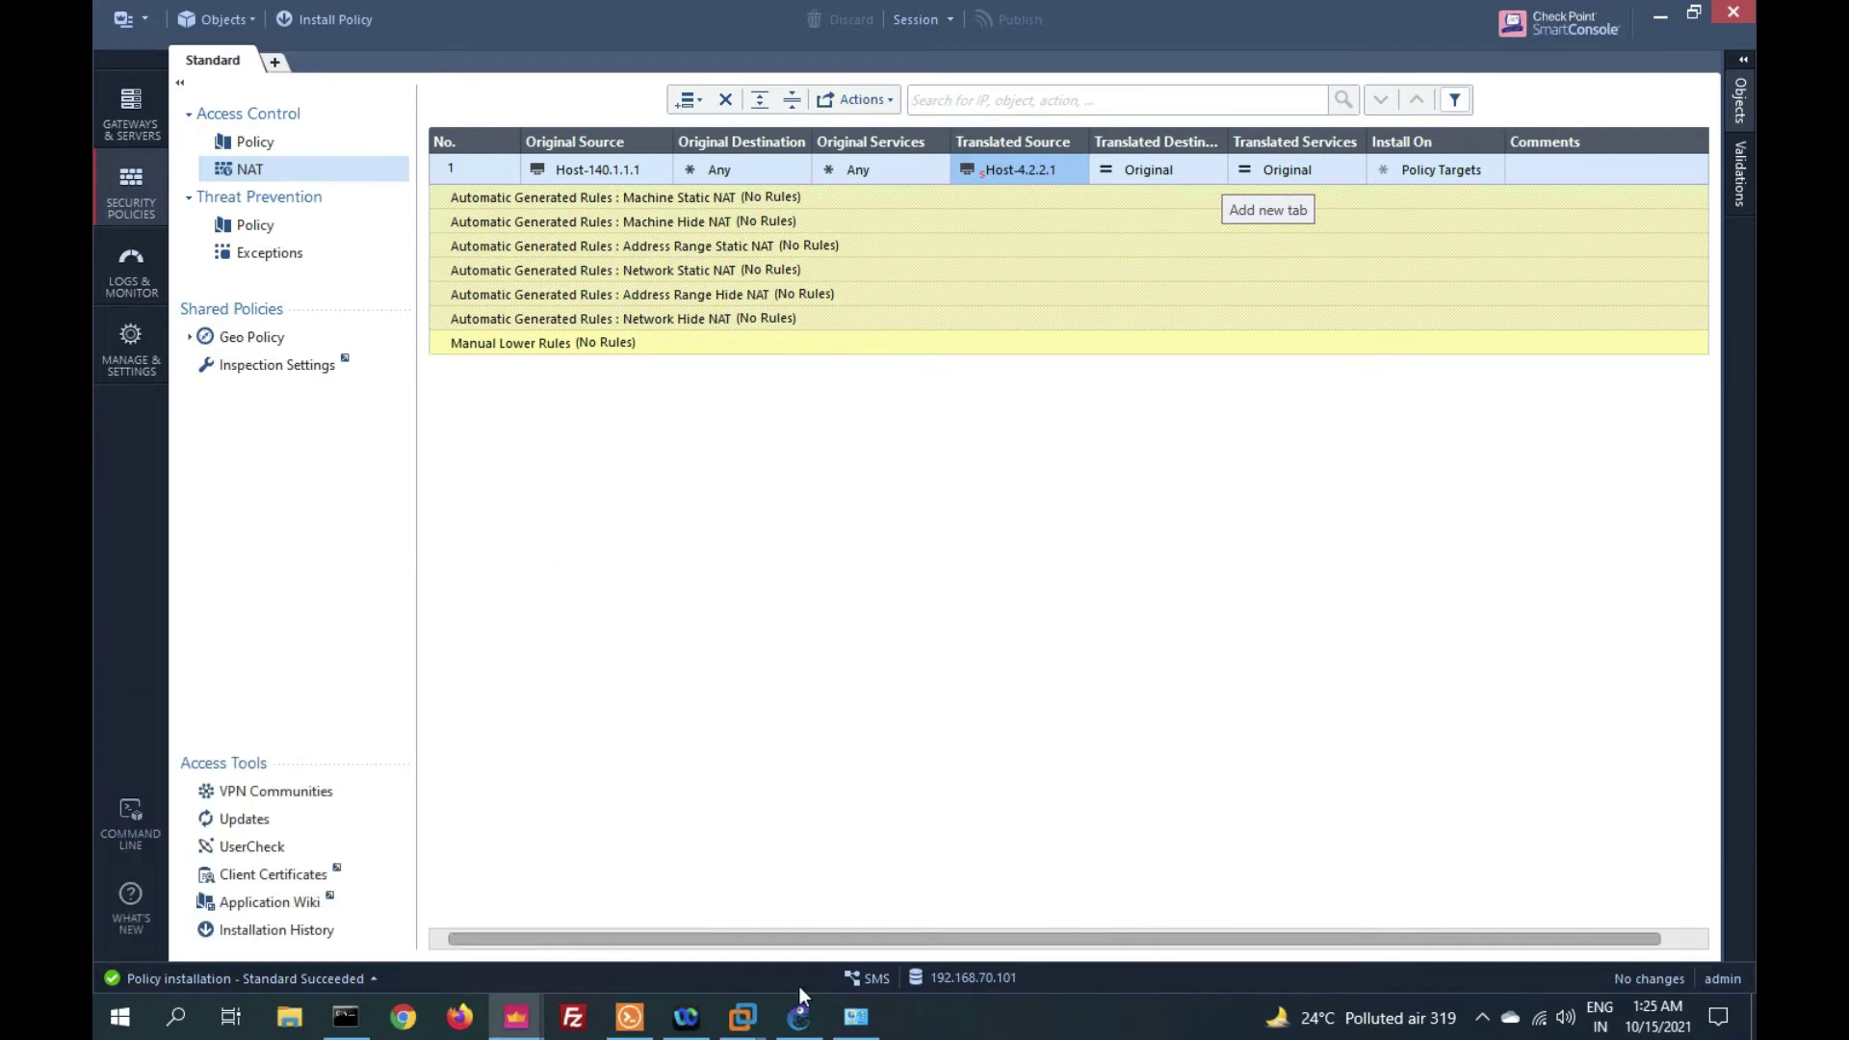
{"action": "left_click", "coordinate": [798, 1016]}
{"action": "left_click", "coordinate": [629, 1016]}
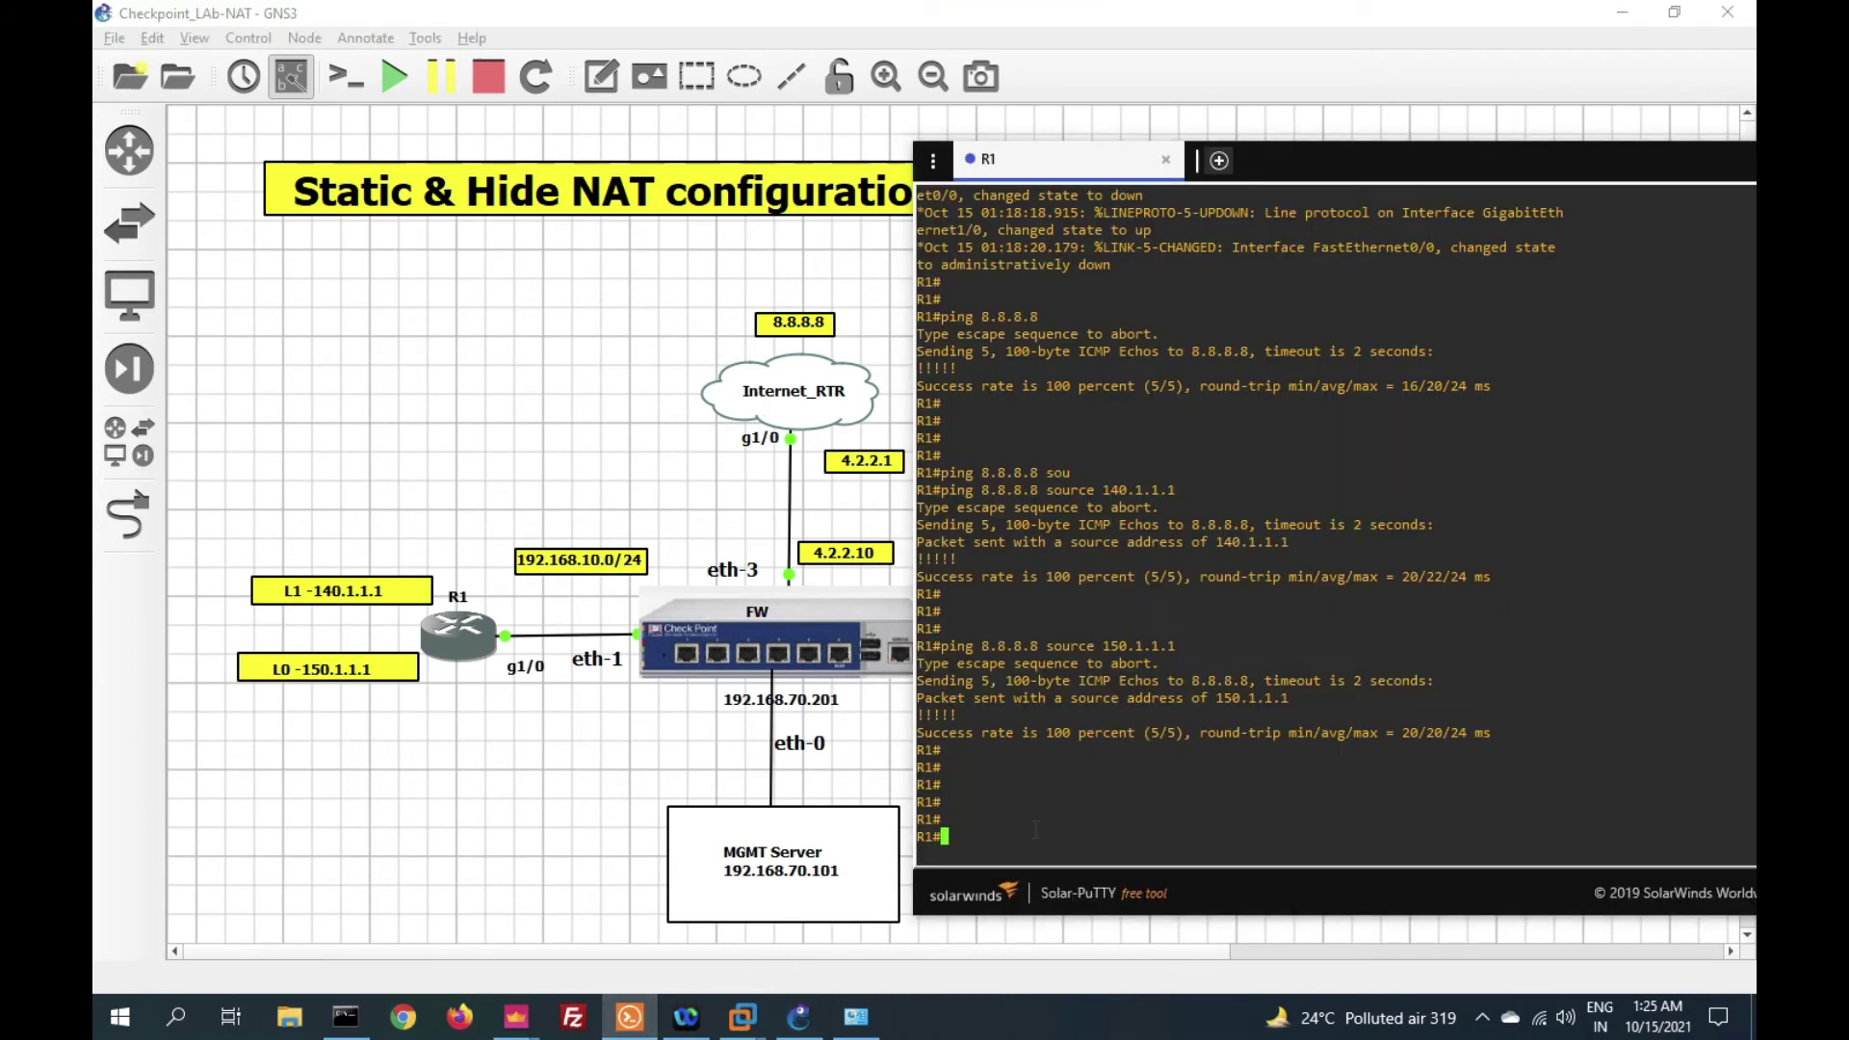
Ping 8.8.8.8 from R1 with source 140.1.1.1 twice, confirming 5/5 replies.
{"action": "key", "text": "Up"}
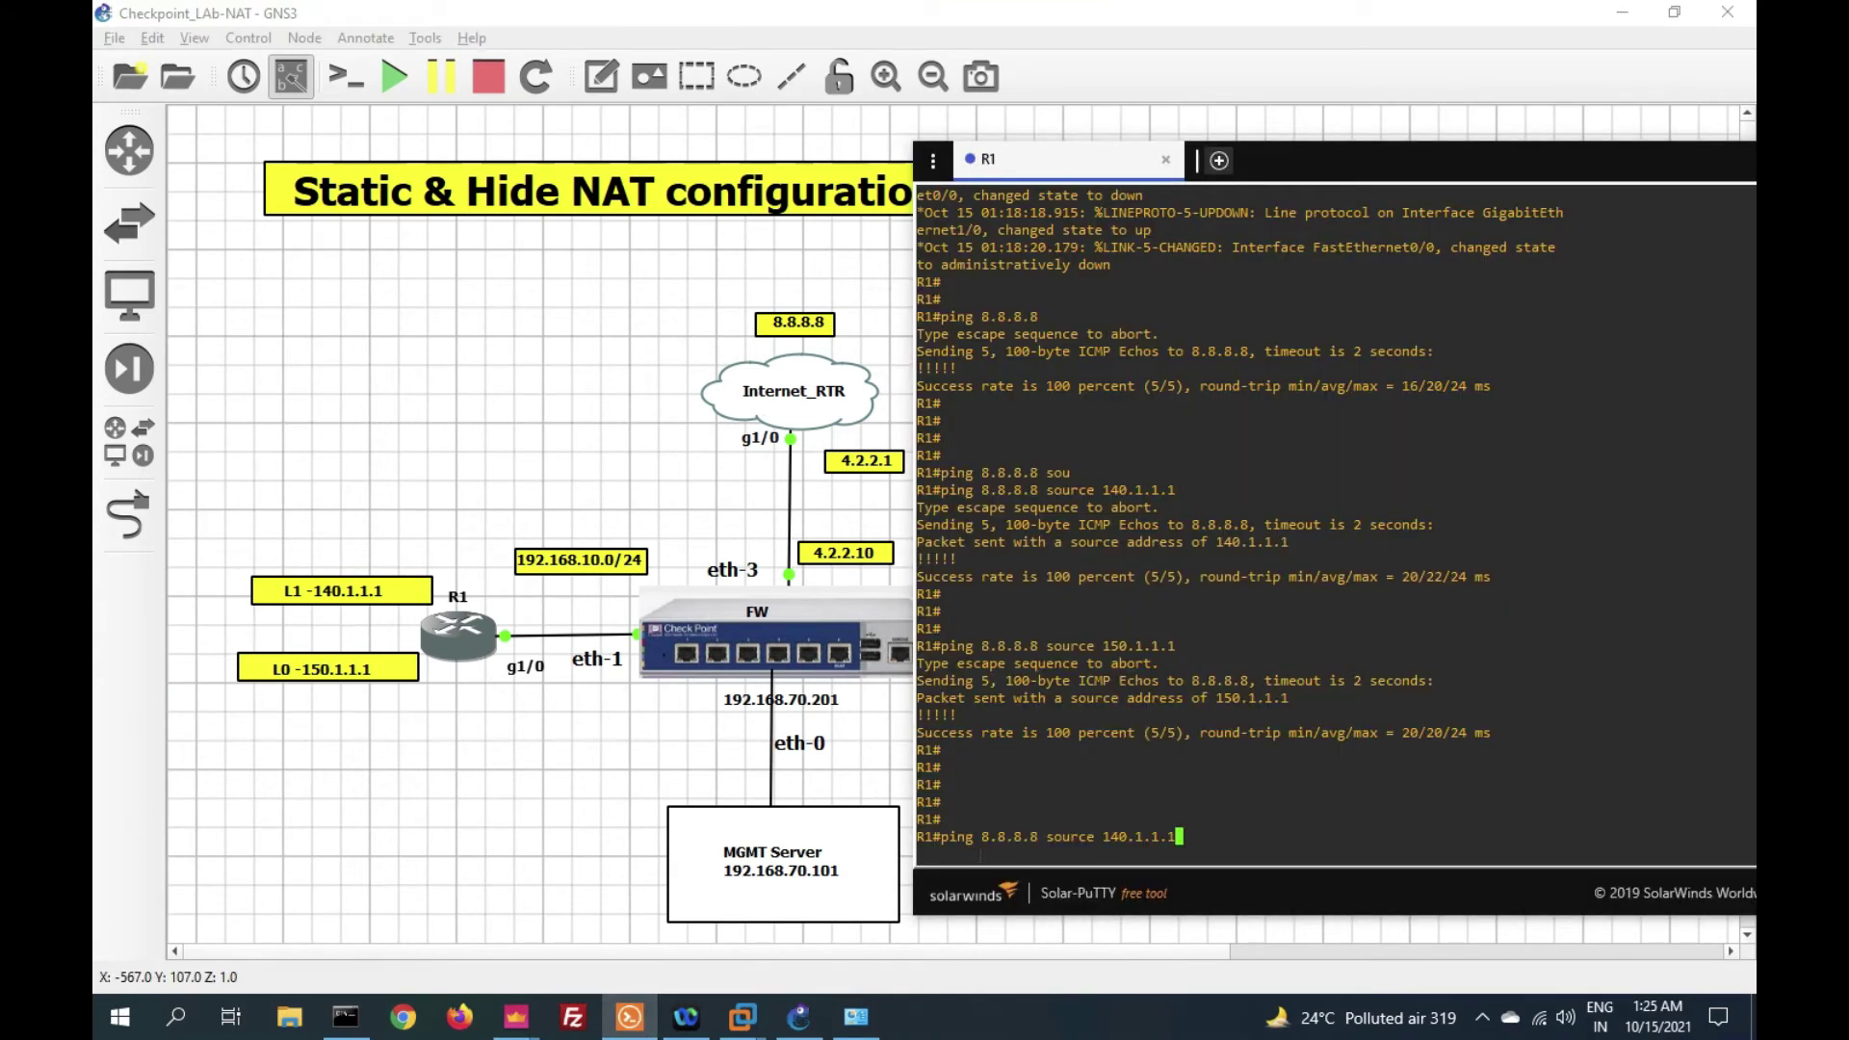
{"action": "left_click_drag", "start_coordinate": [974, 837], "coordinate": [1199, 838]}
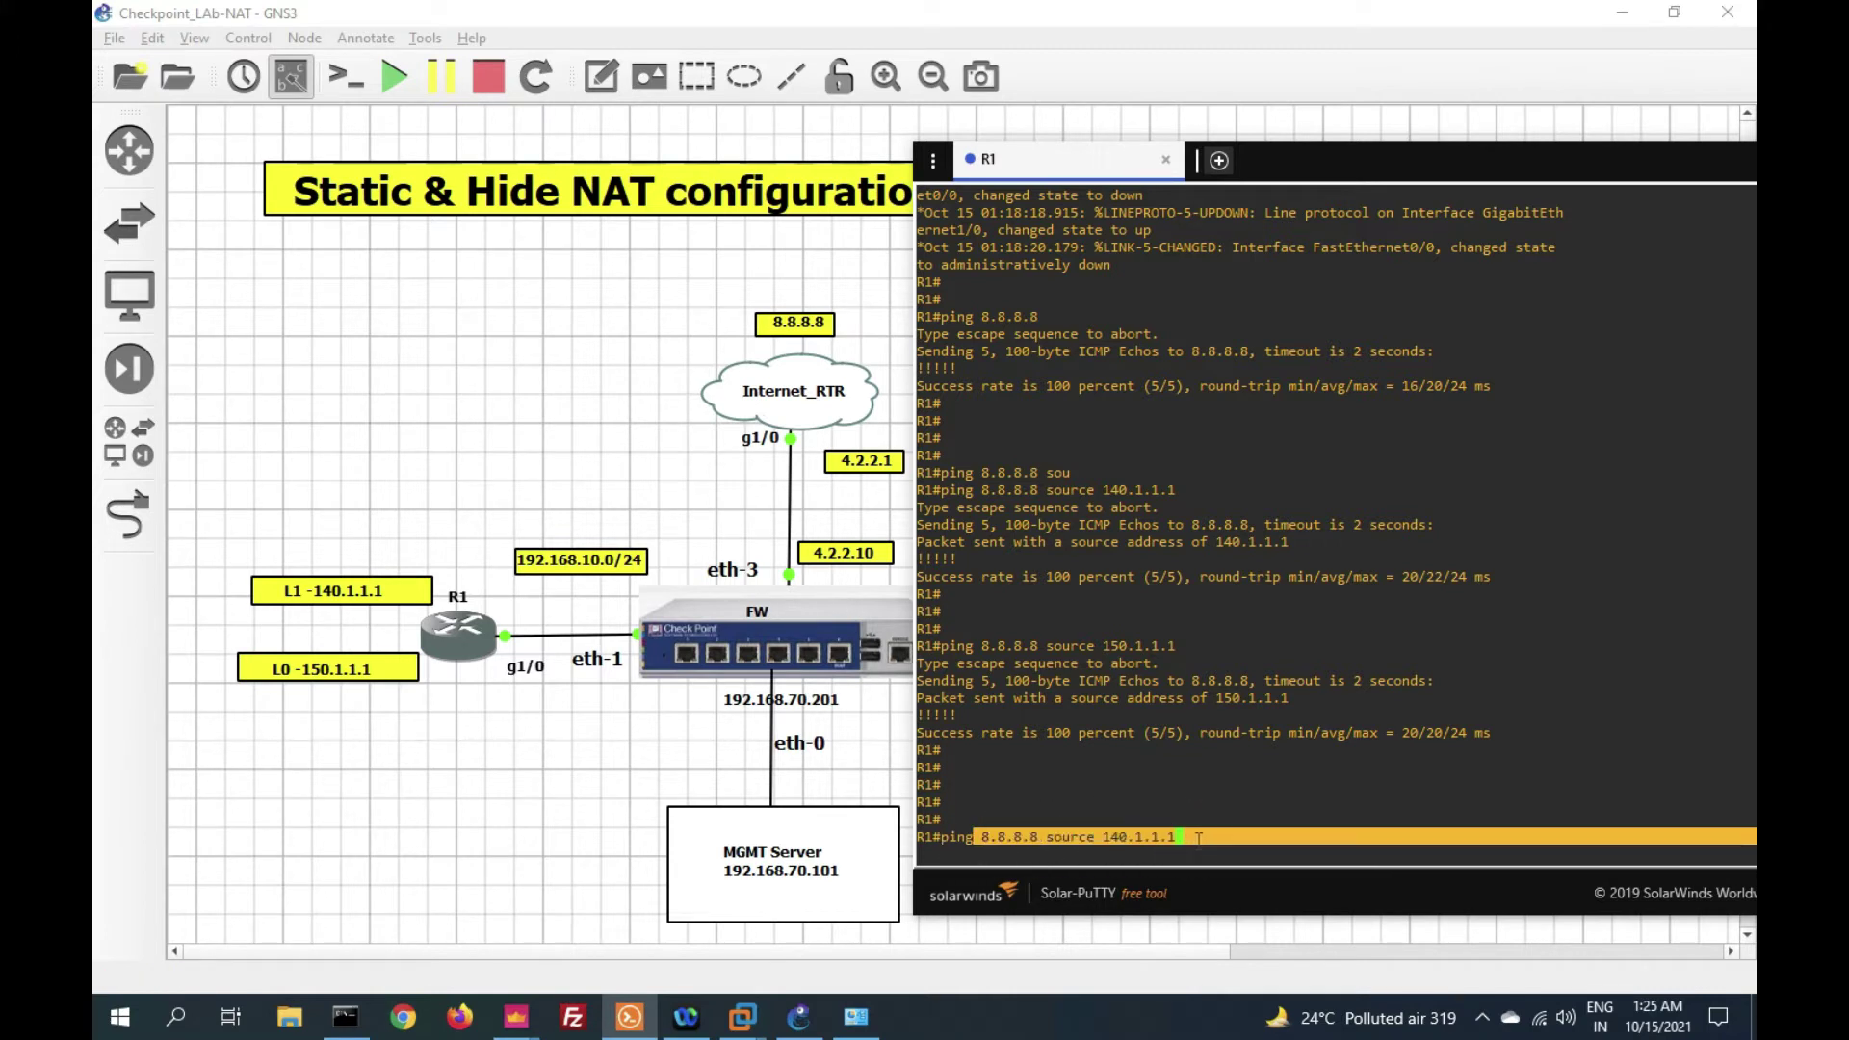
{"action": "key", "text": "Return"}
{"action": "key", "text": "Up"}
{"action": "key", "text": "Return"}
{"action": "key", "text": "Return"}
{"action": "key", "text": "Return"}
{"action": "key", "text": "Return"}
{"action": "key", "text": "Return"}
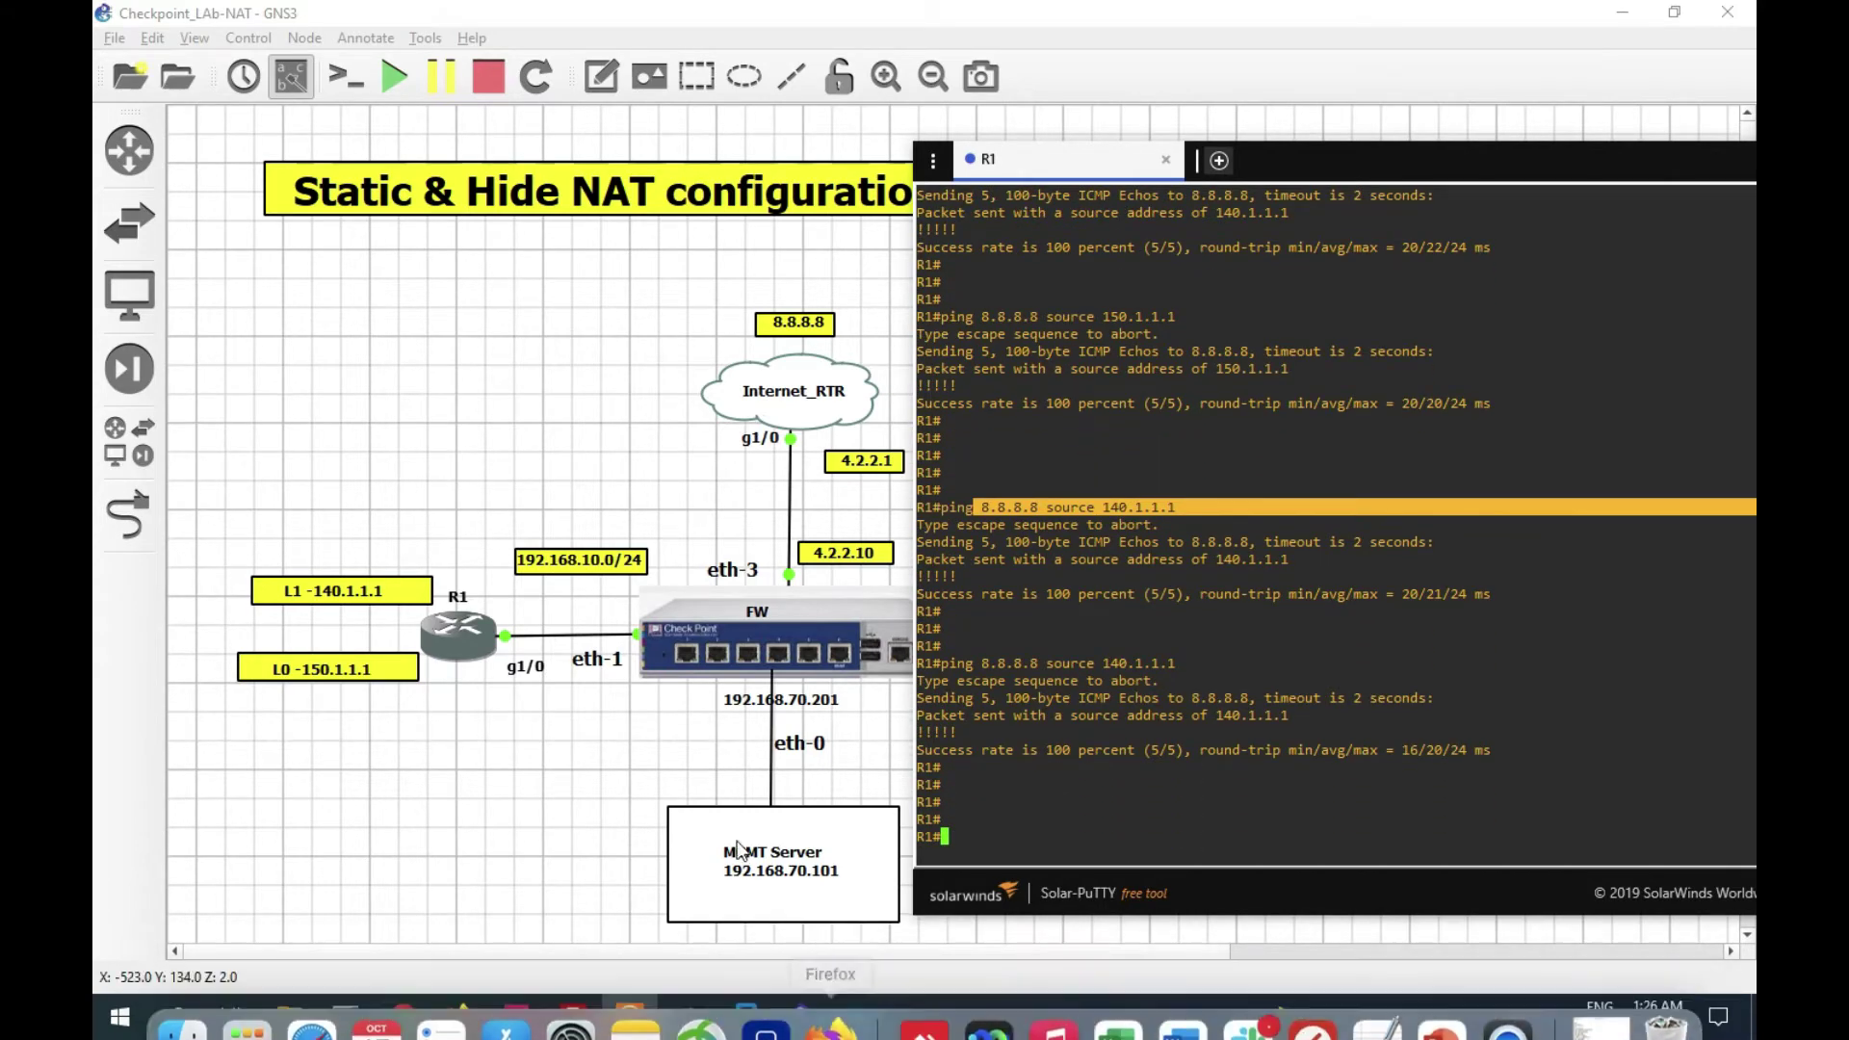
{"action": "mouse_move", "coordinate": [525, 1022]}
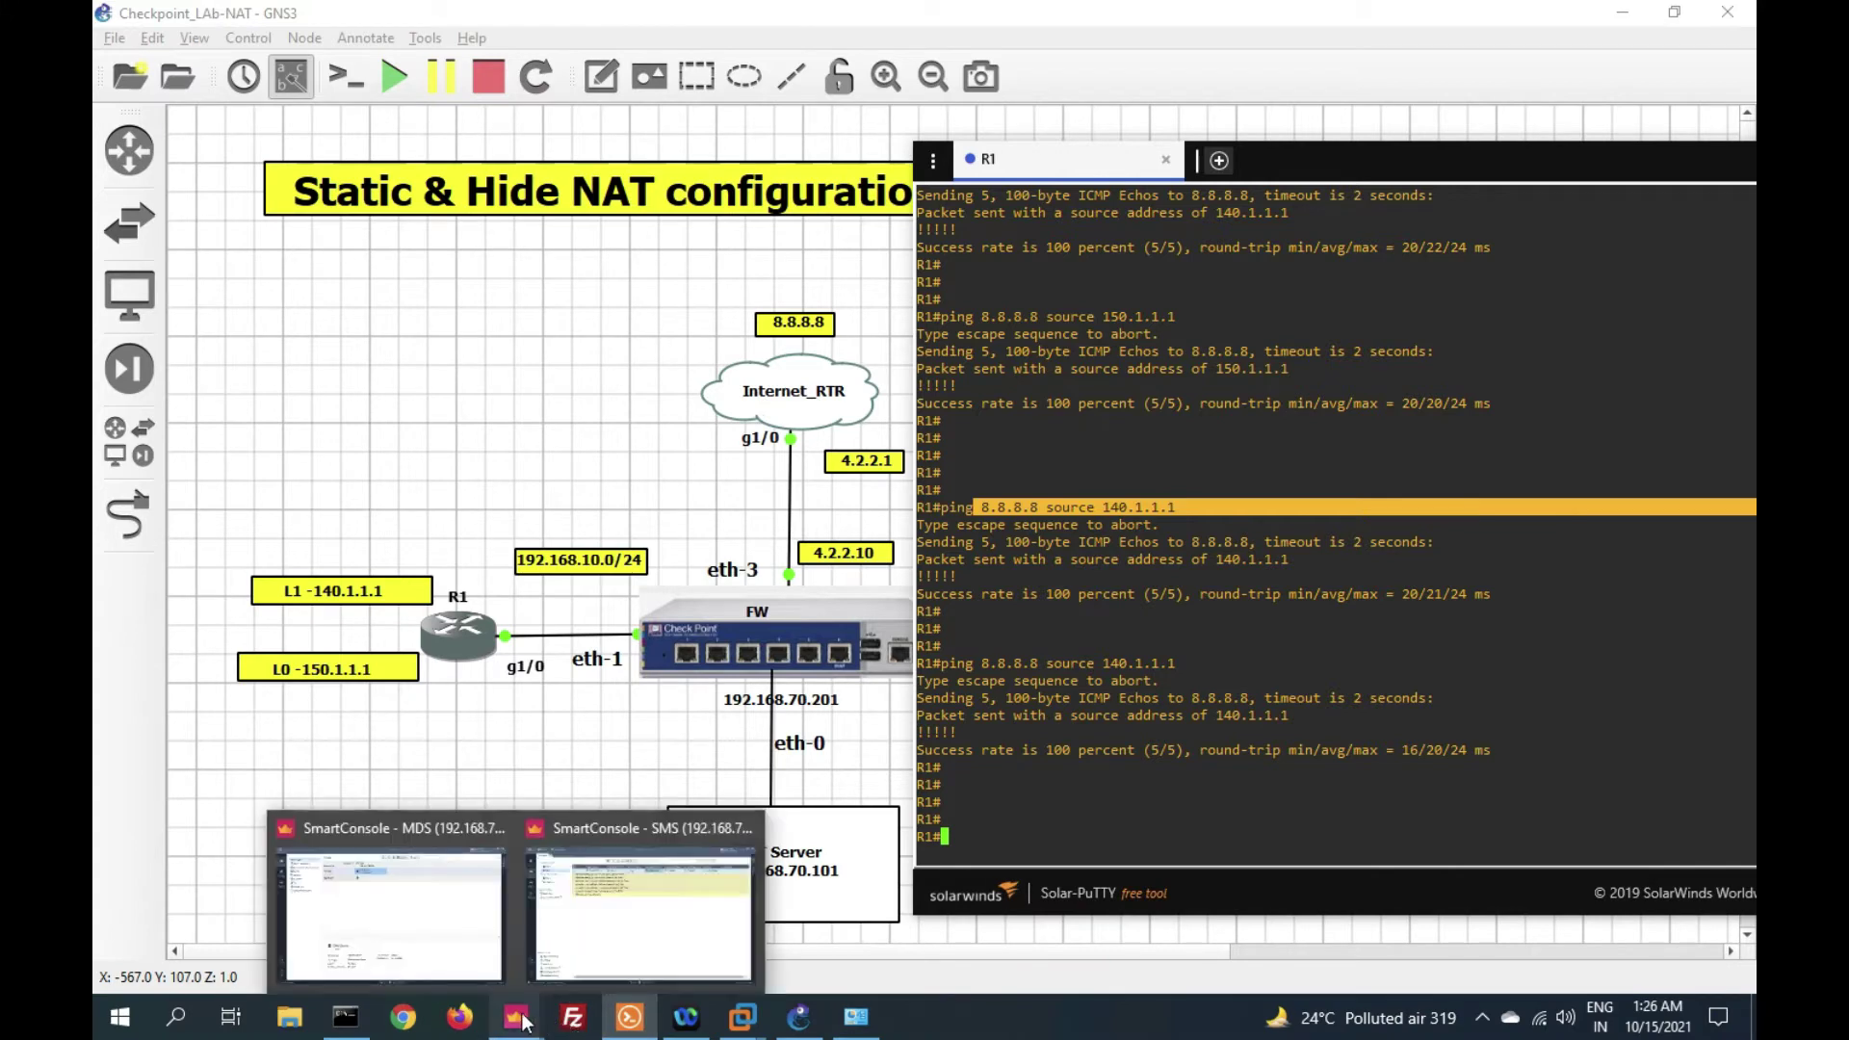
{"action": "left_click", "coordinate": [581, 953]}
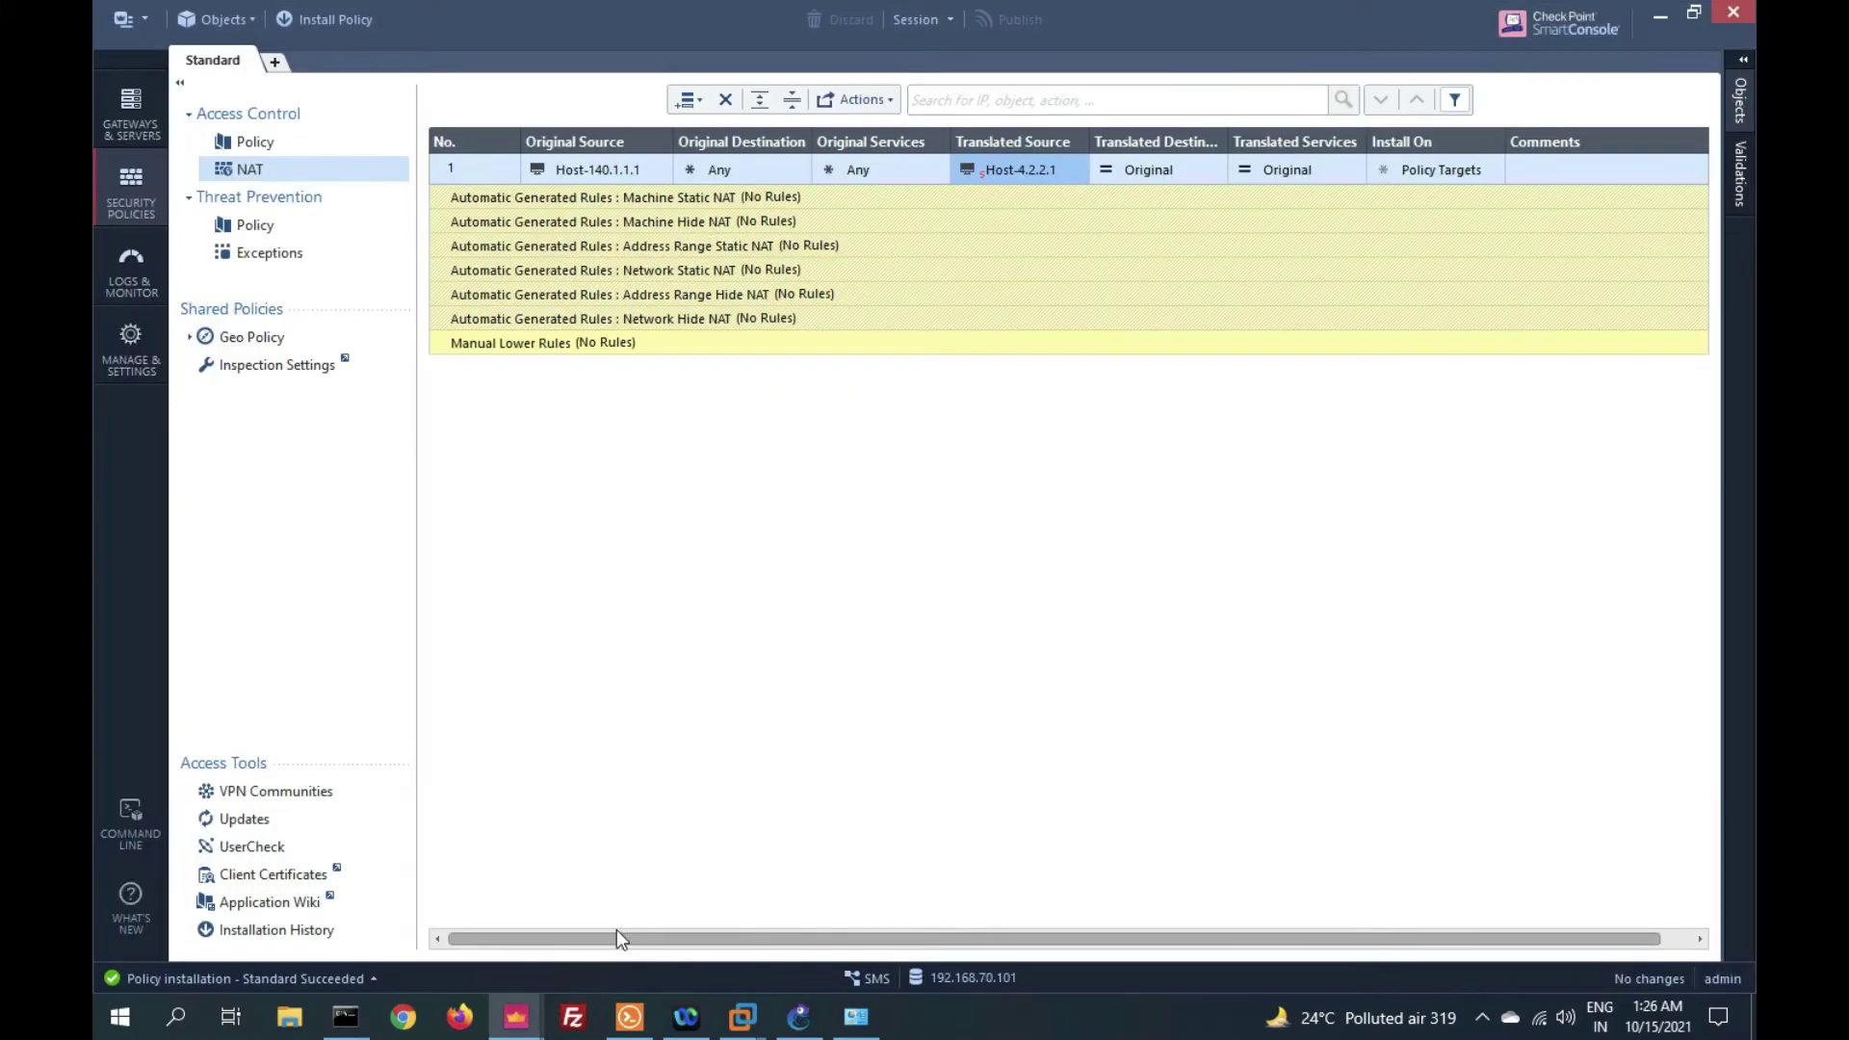
{"action": "left_click", "coordinate": [135, 270]}
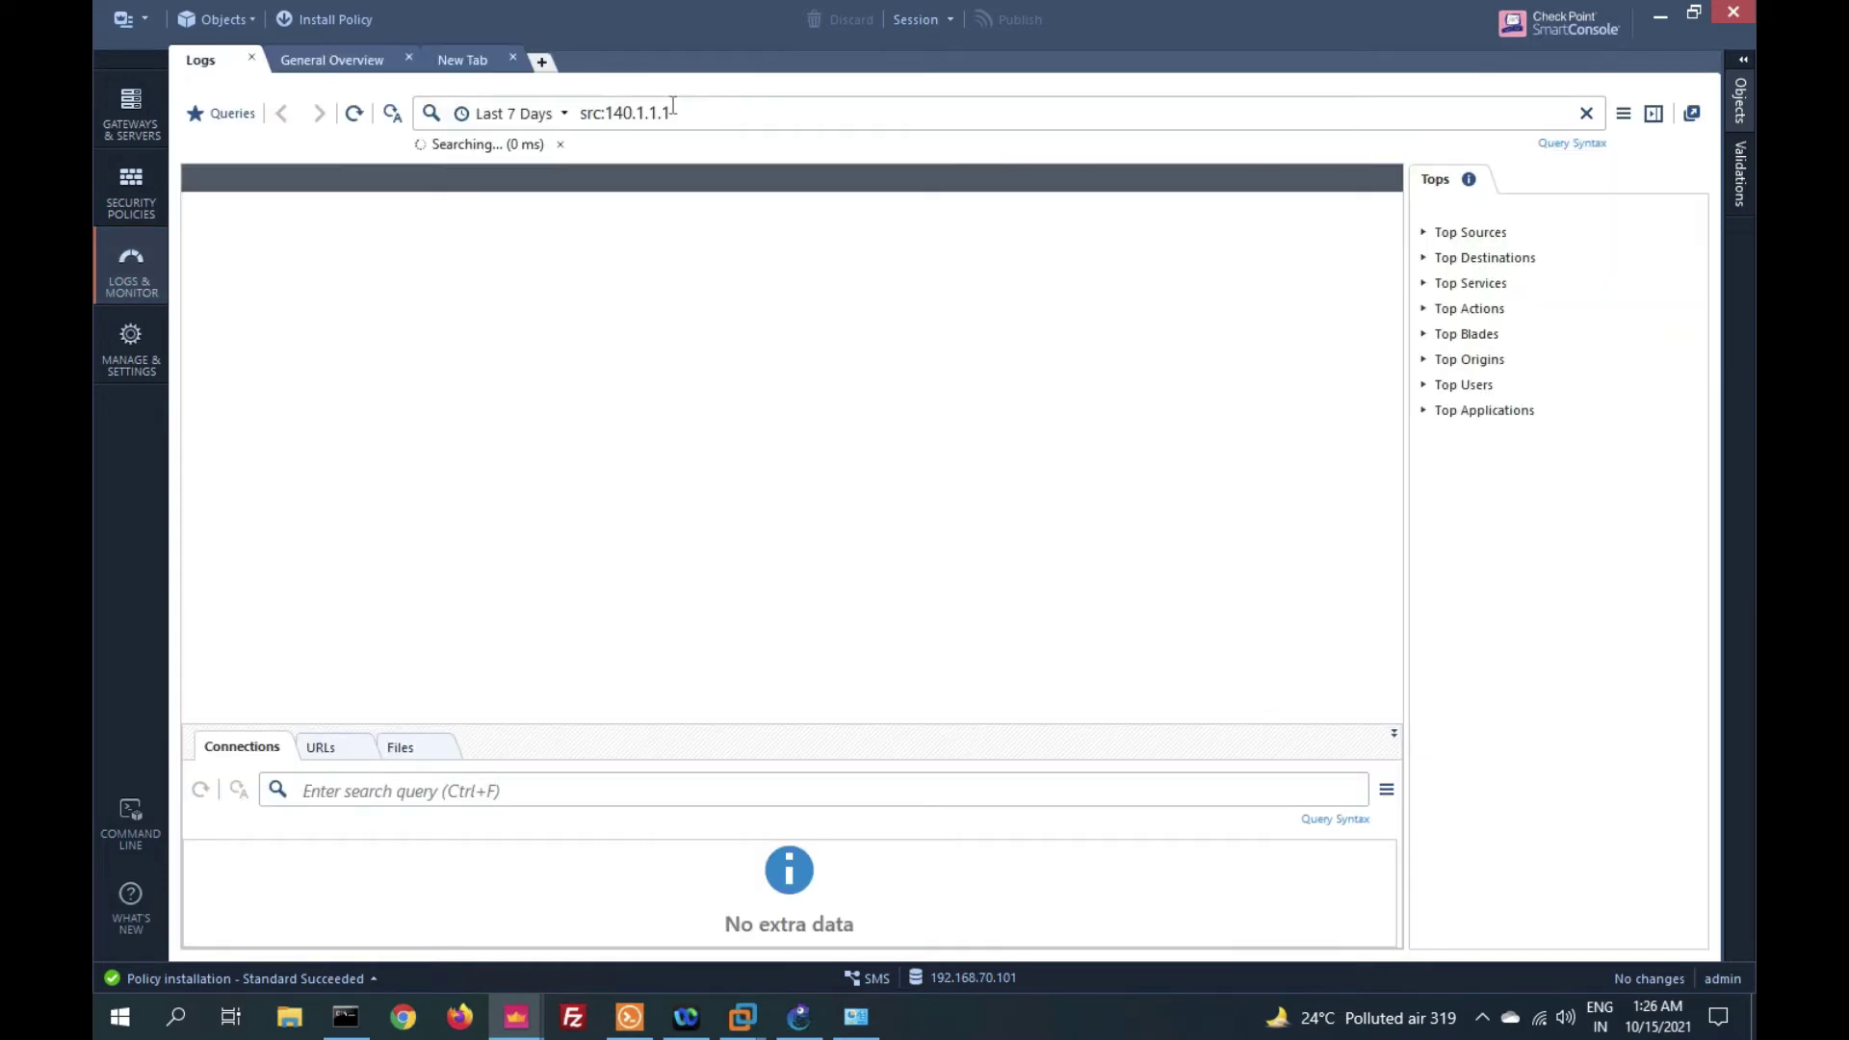
{"action": "left_click", "coordinate": [683, 113]}
{"action": "left_click", "coordinate": [362, 113]}
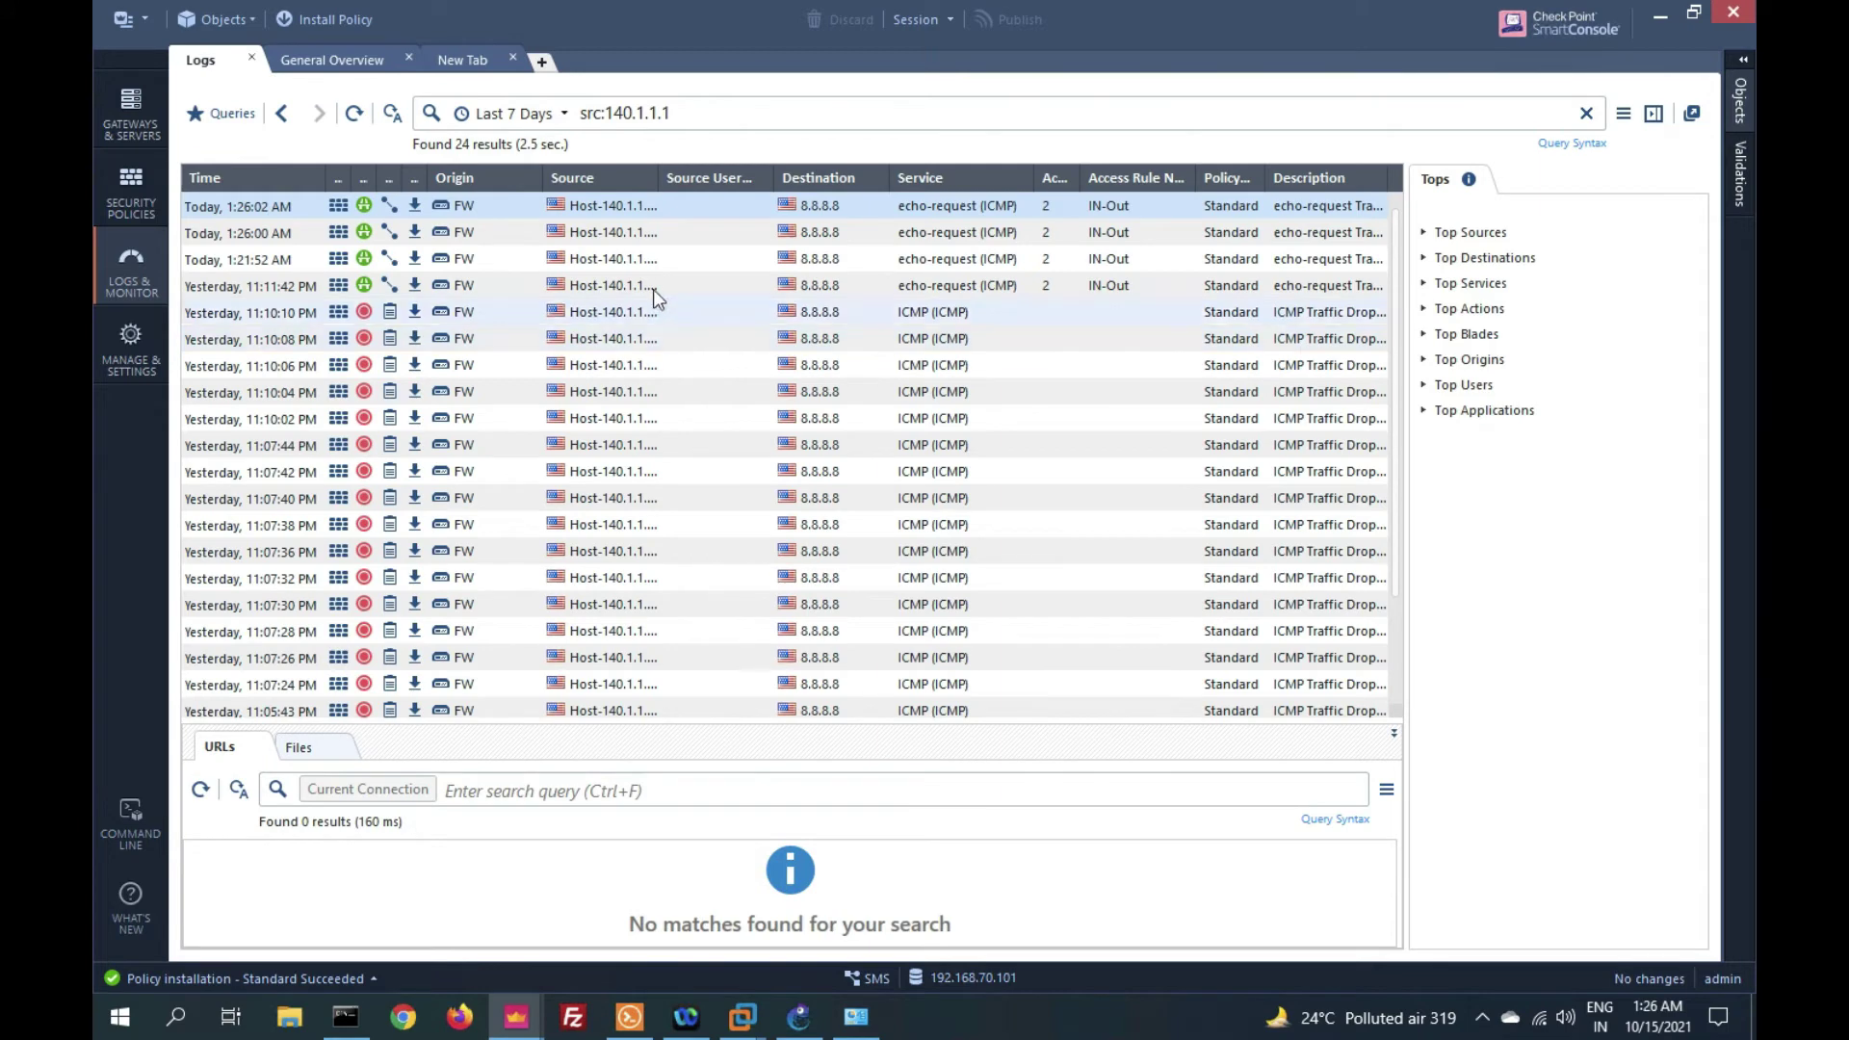
{"action": "double_click", "coordinate": [609, 206]}
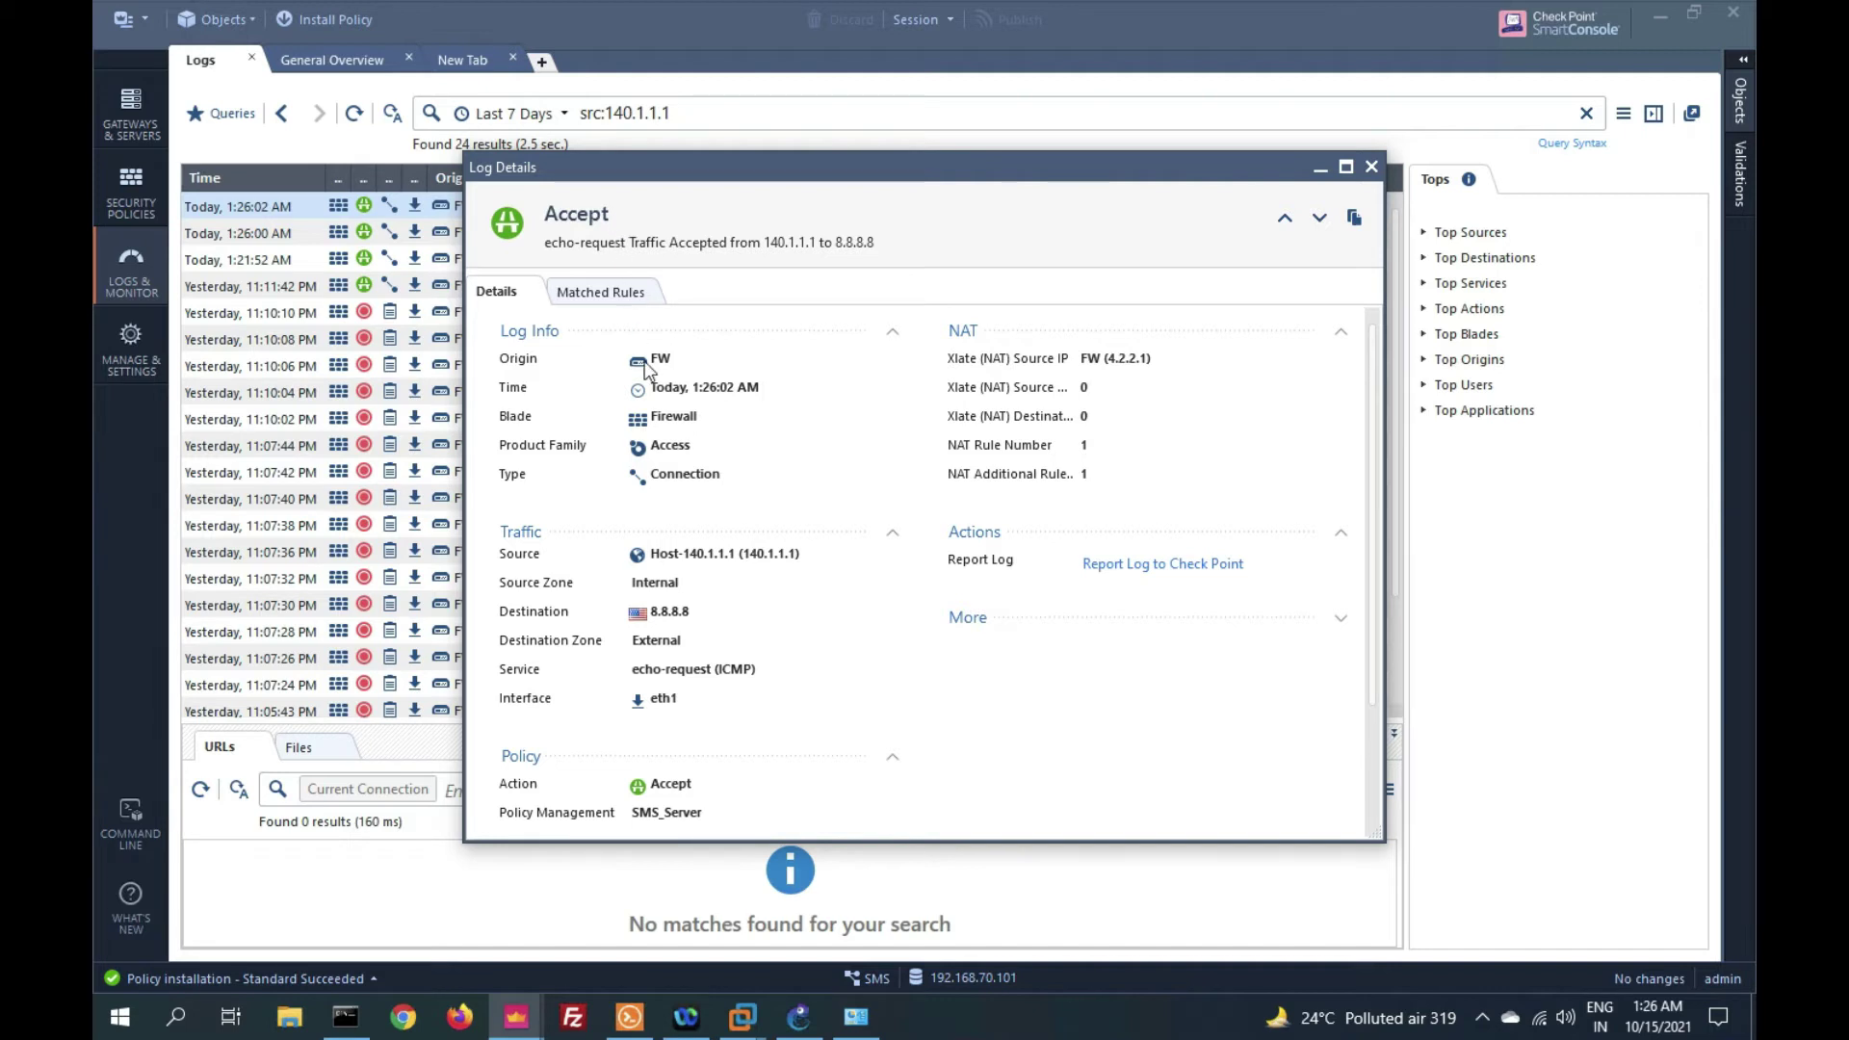
{"action": "left_click_drag", "start_coordinate": [678, 554], "coordinate": [792, 555]}
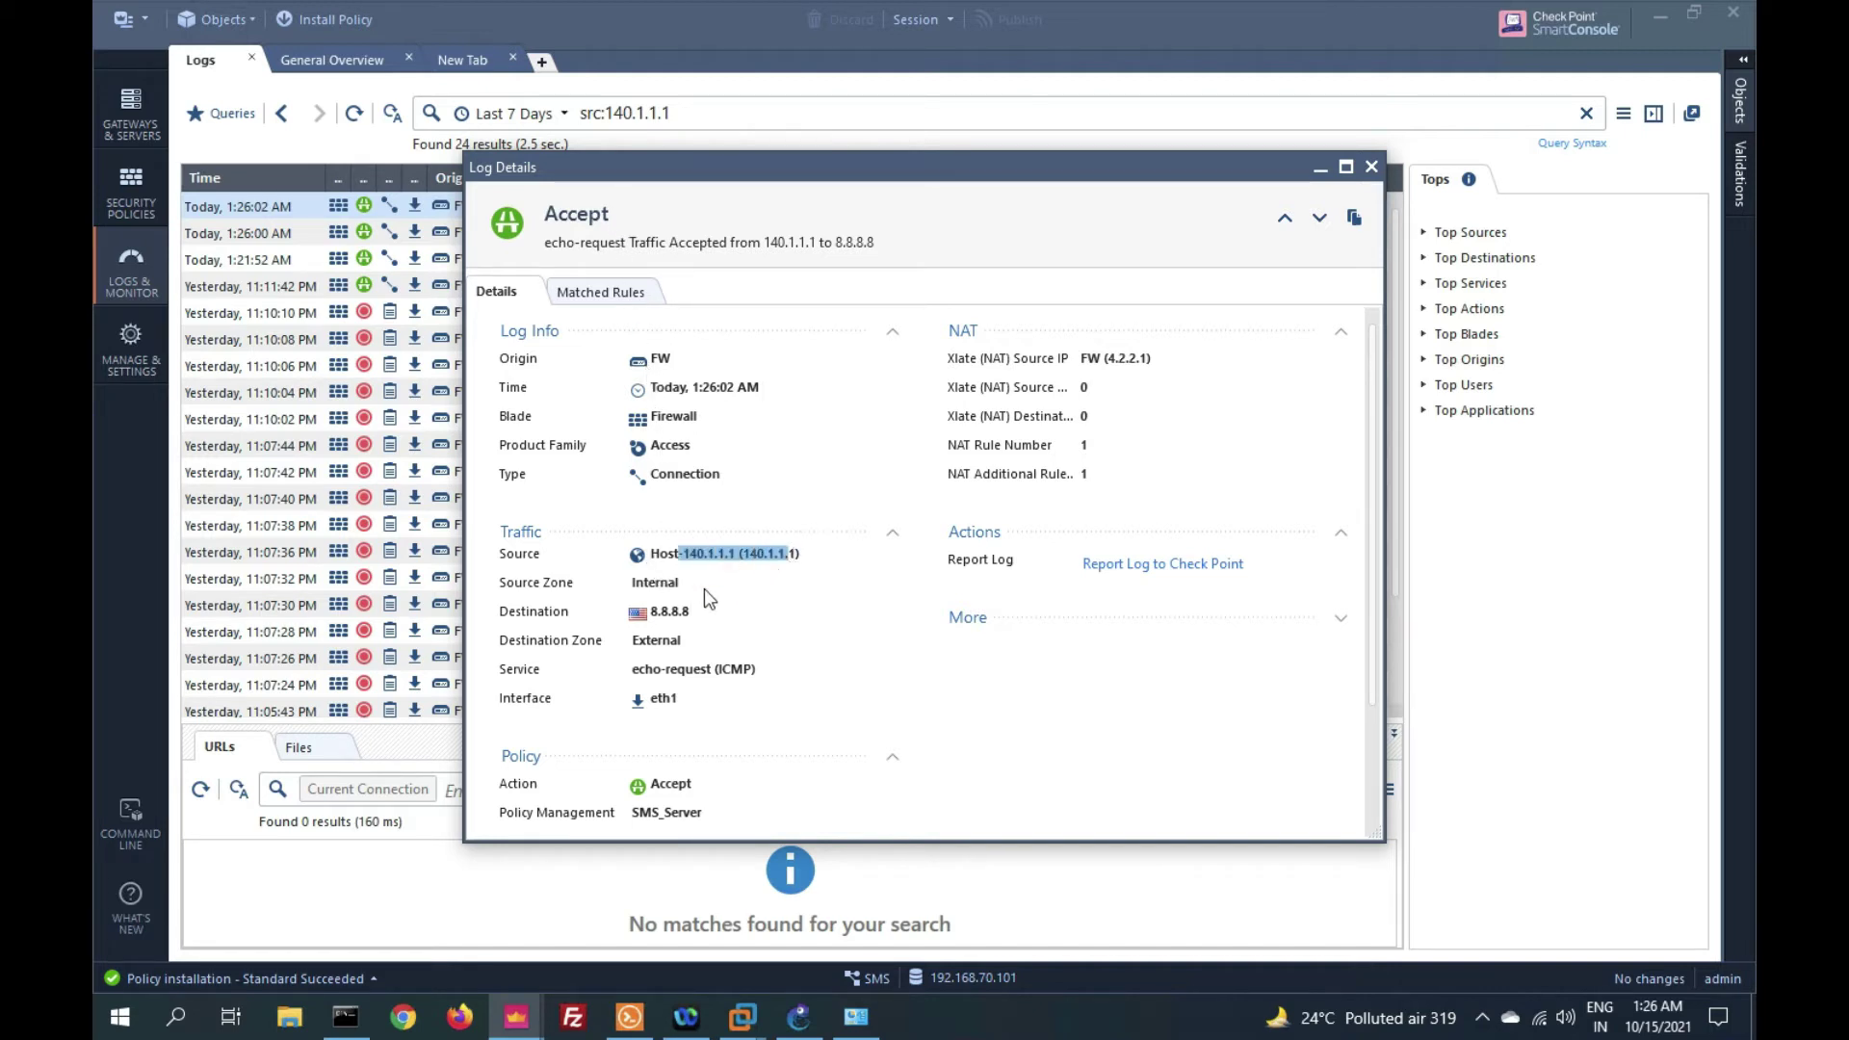
{"action": "left_click", "coordinate": [678, 620]}
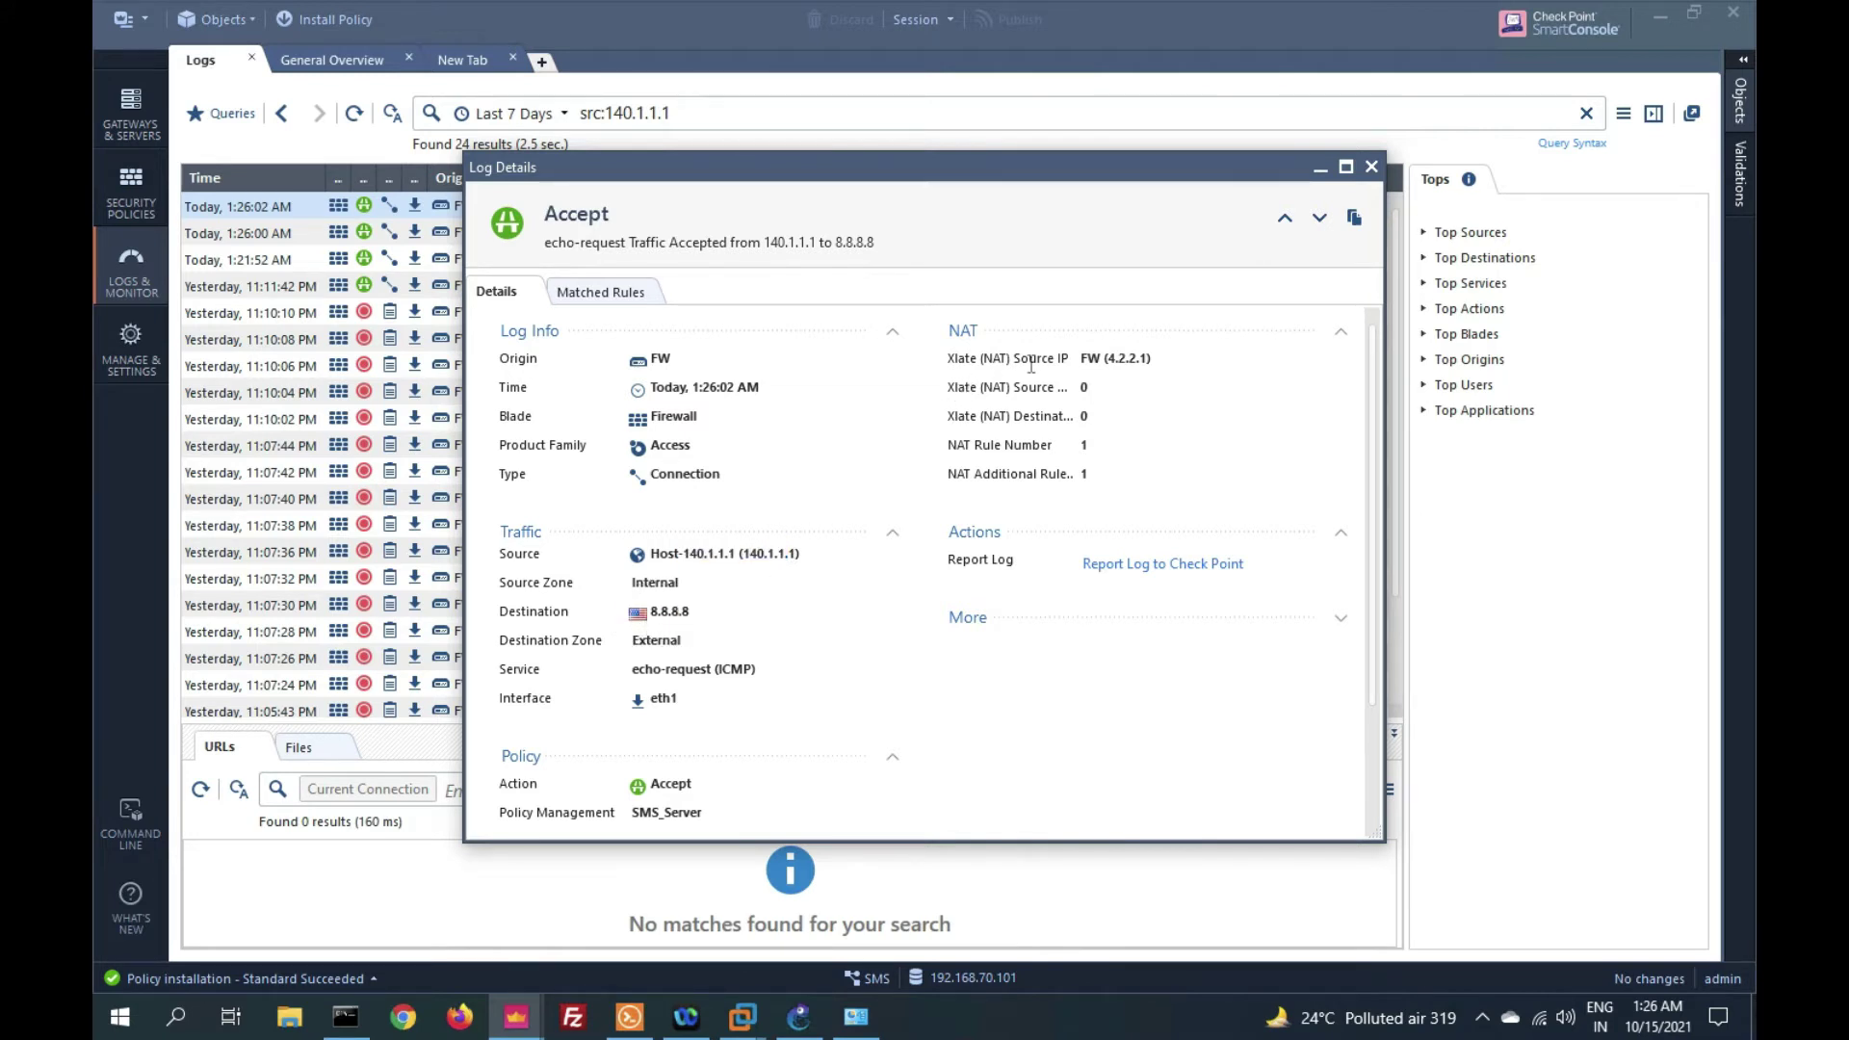
{"action": "left_click_drag", "start_coordinate": [961, 356], "coordinate": [1242, 354]}
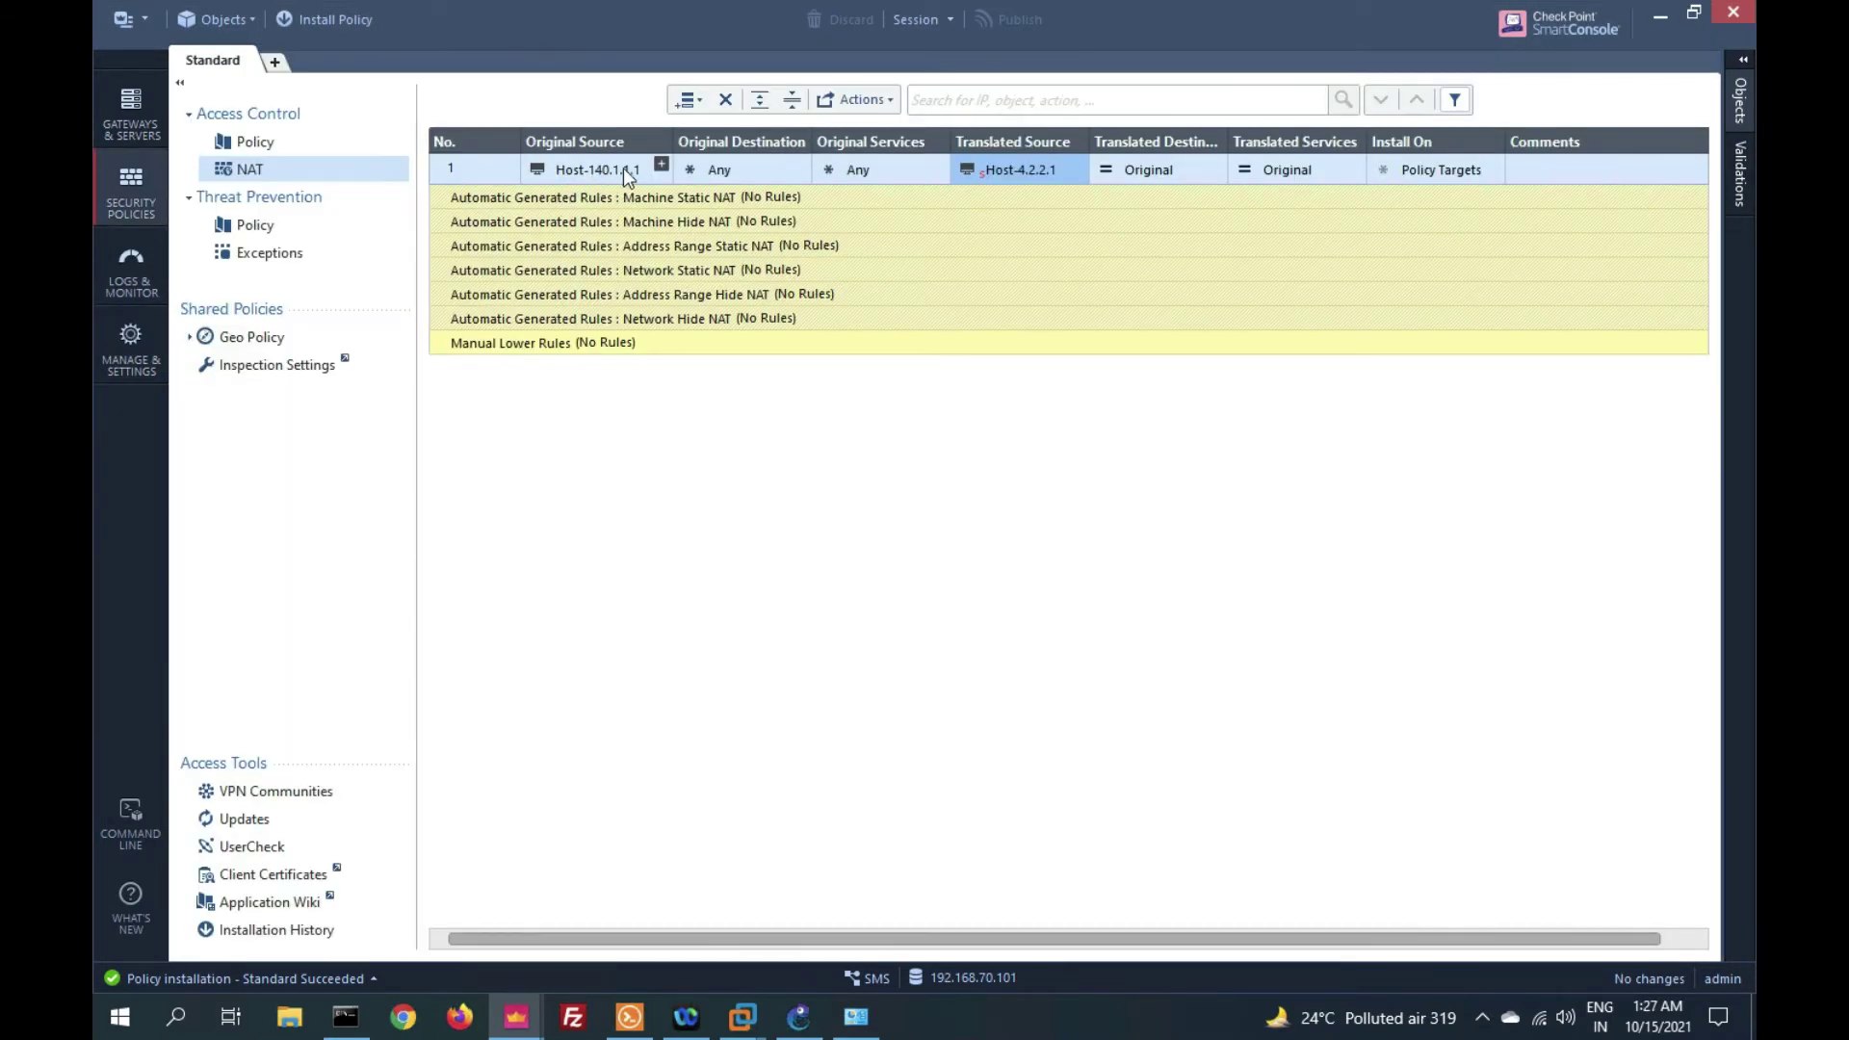
{"action": "mouse_move", "coordinate": [652, 177]}
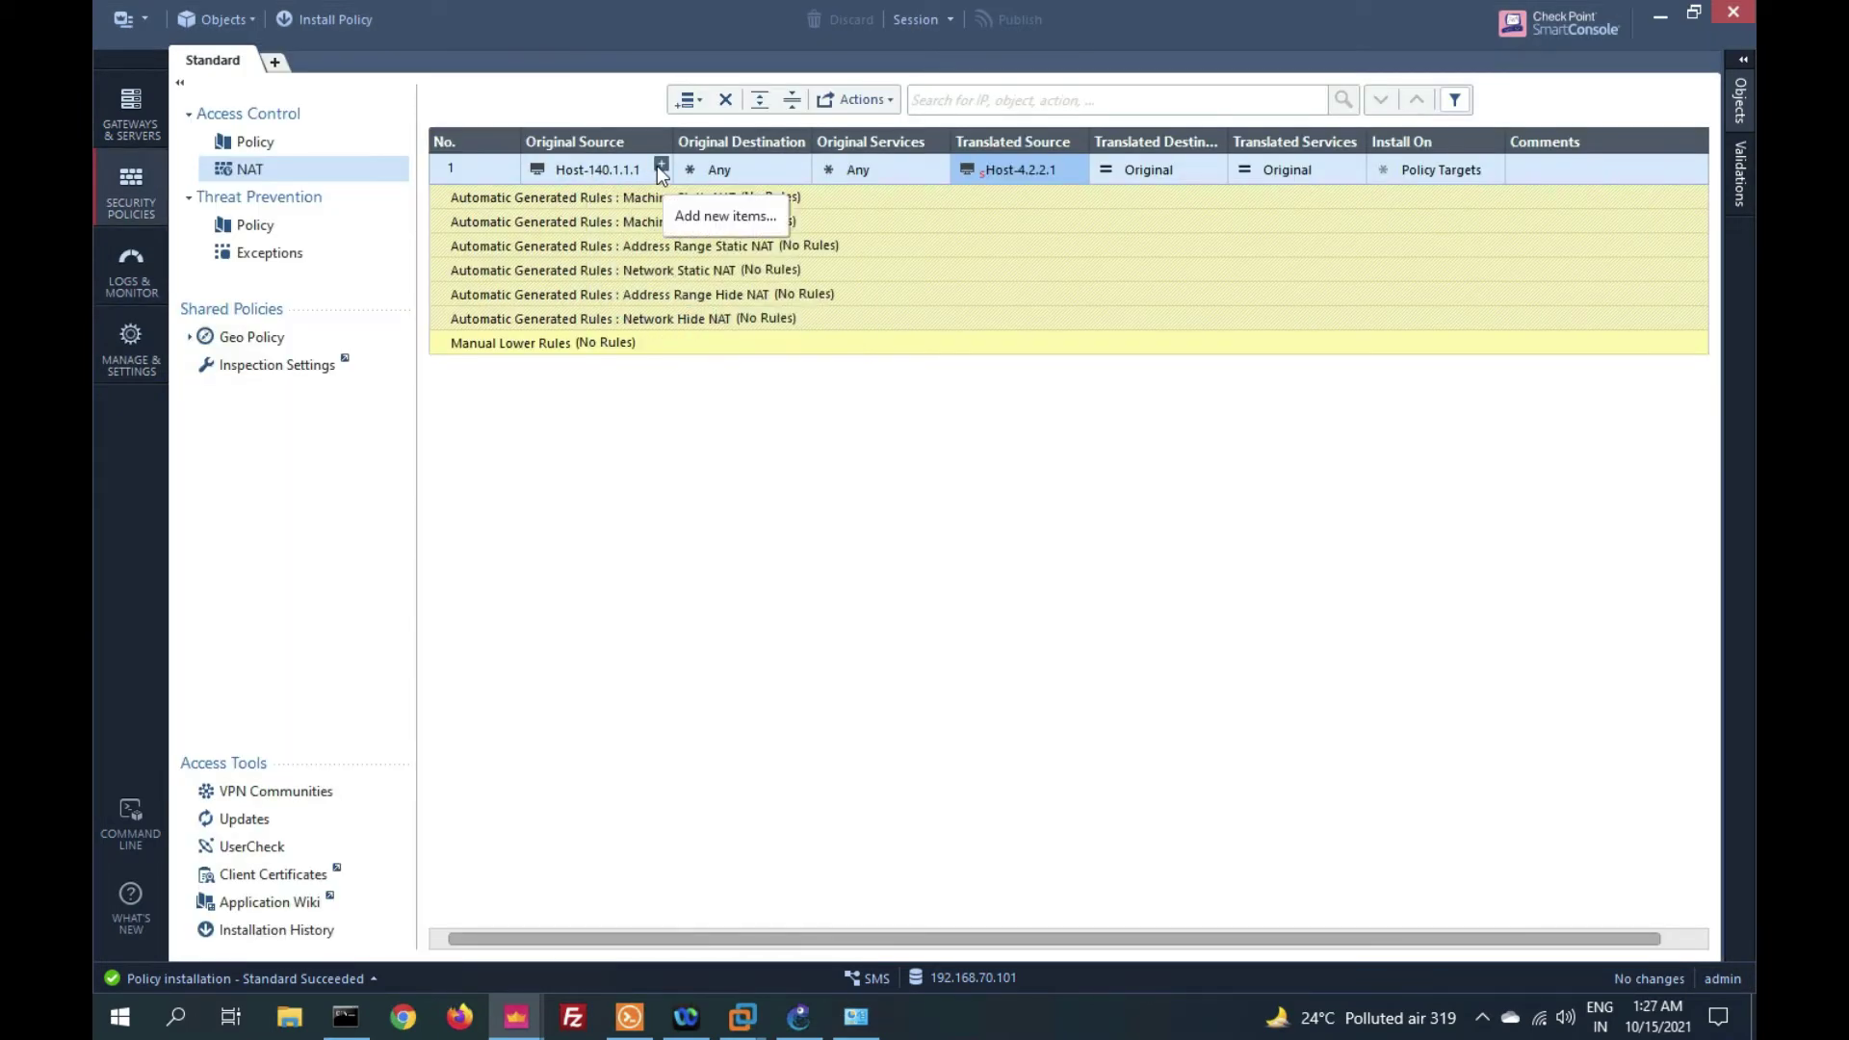
Replace rule 1's original source Host-140.1.1.1 with the Inside-150.1.1.0 network.
{"action": "left_click", "coordinate": [661, 166]}
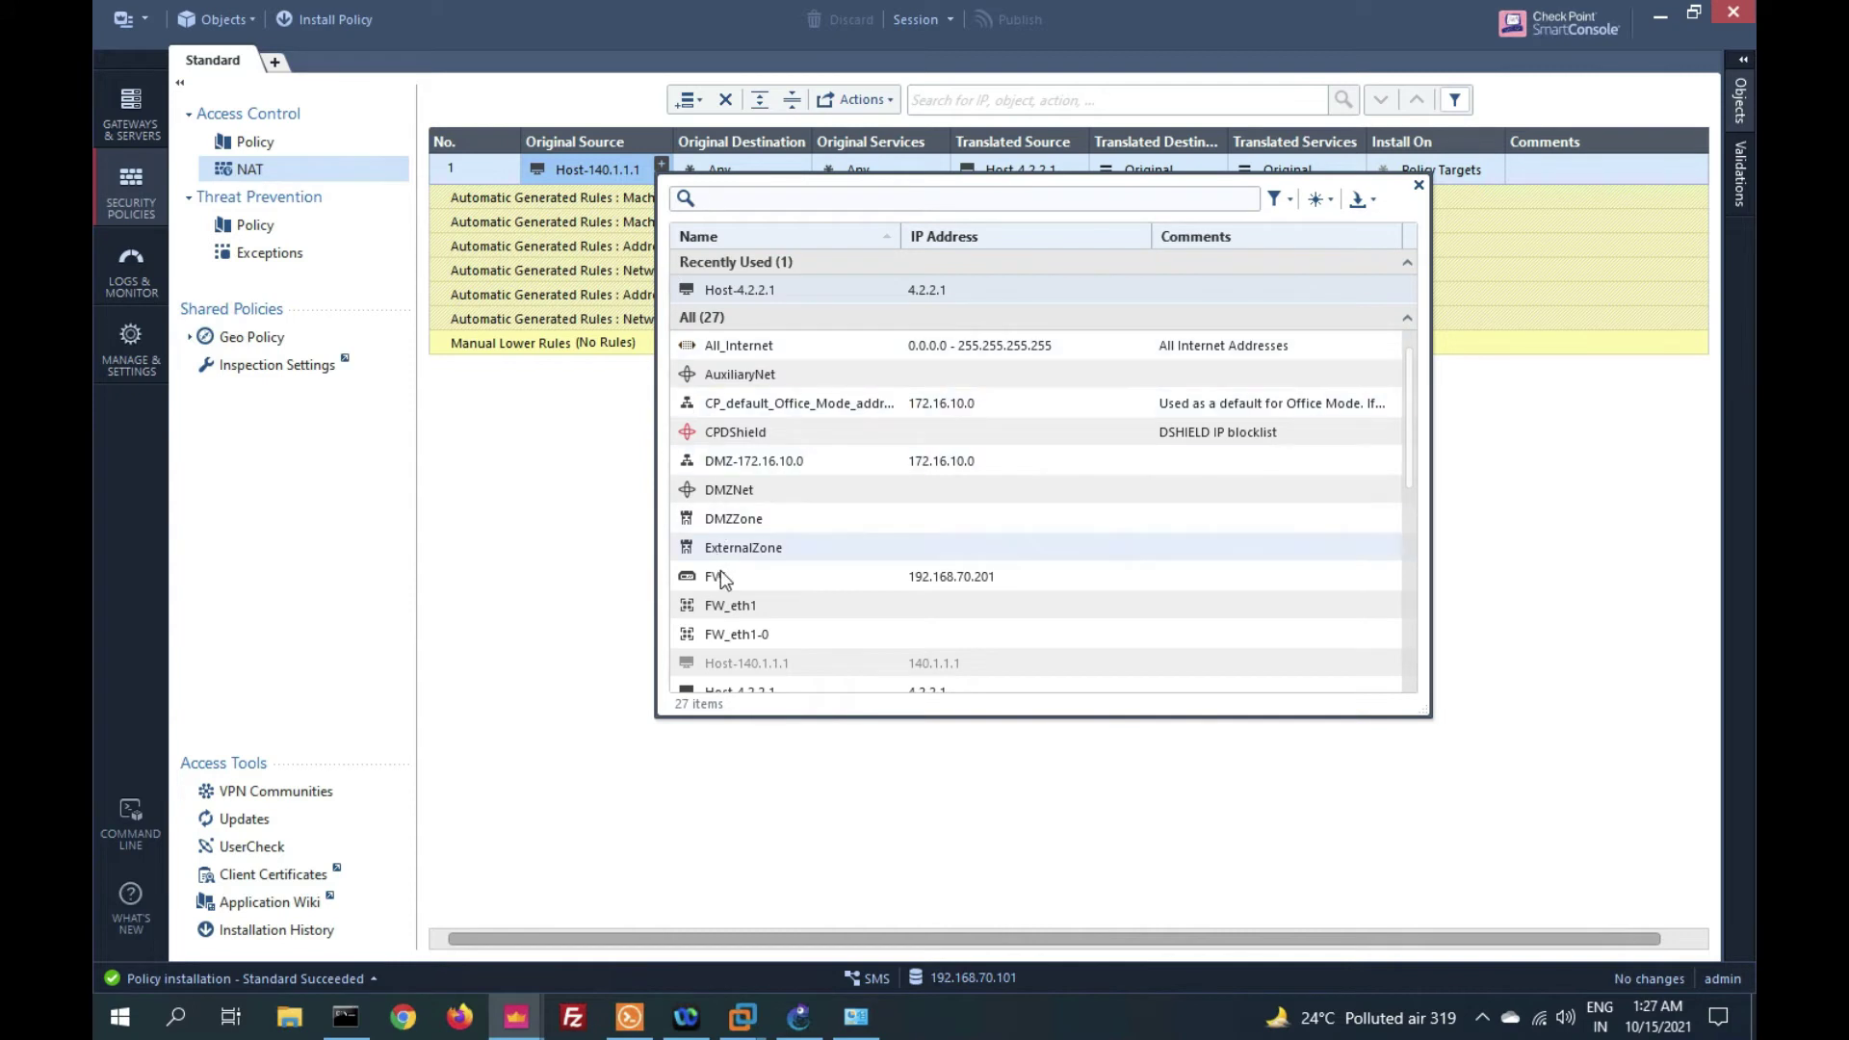
{"action": "scroll", "coordinate": [727, 630], "scroll_direction": "down", "scroll_amount": 5}
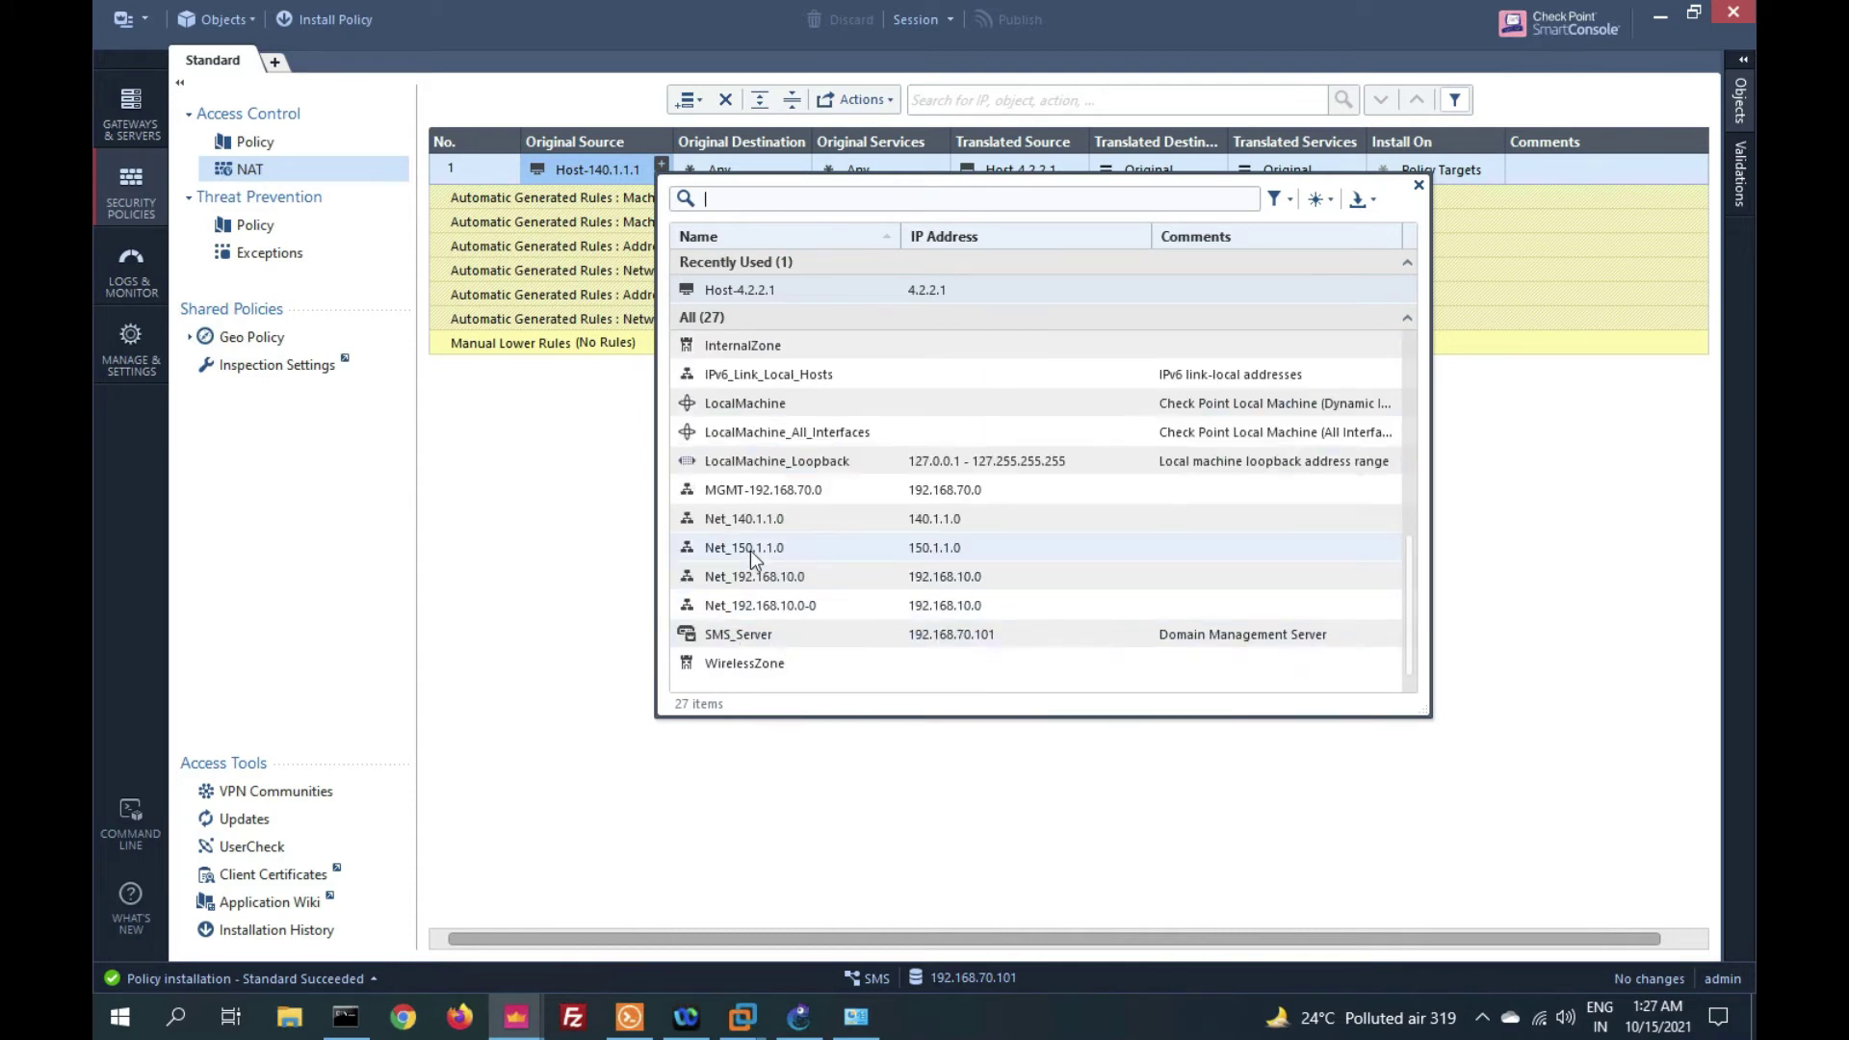
{"action": "mouse_move", "coordinate": [749, 551]}
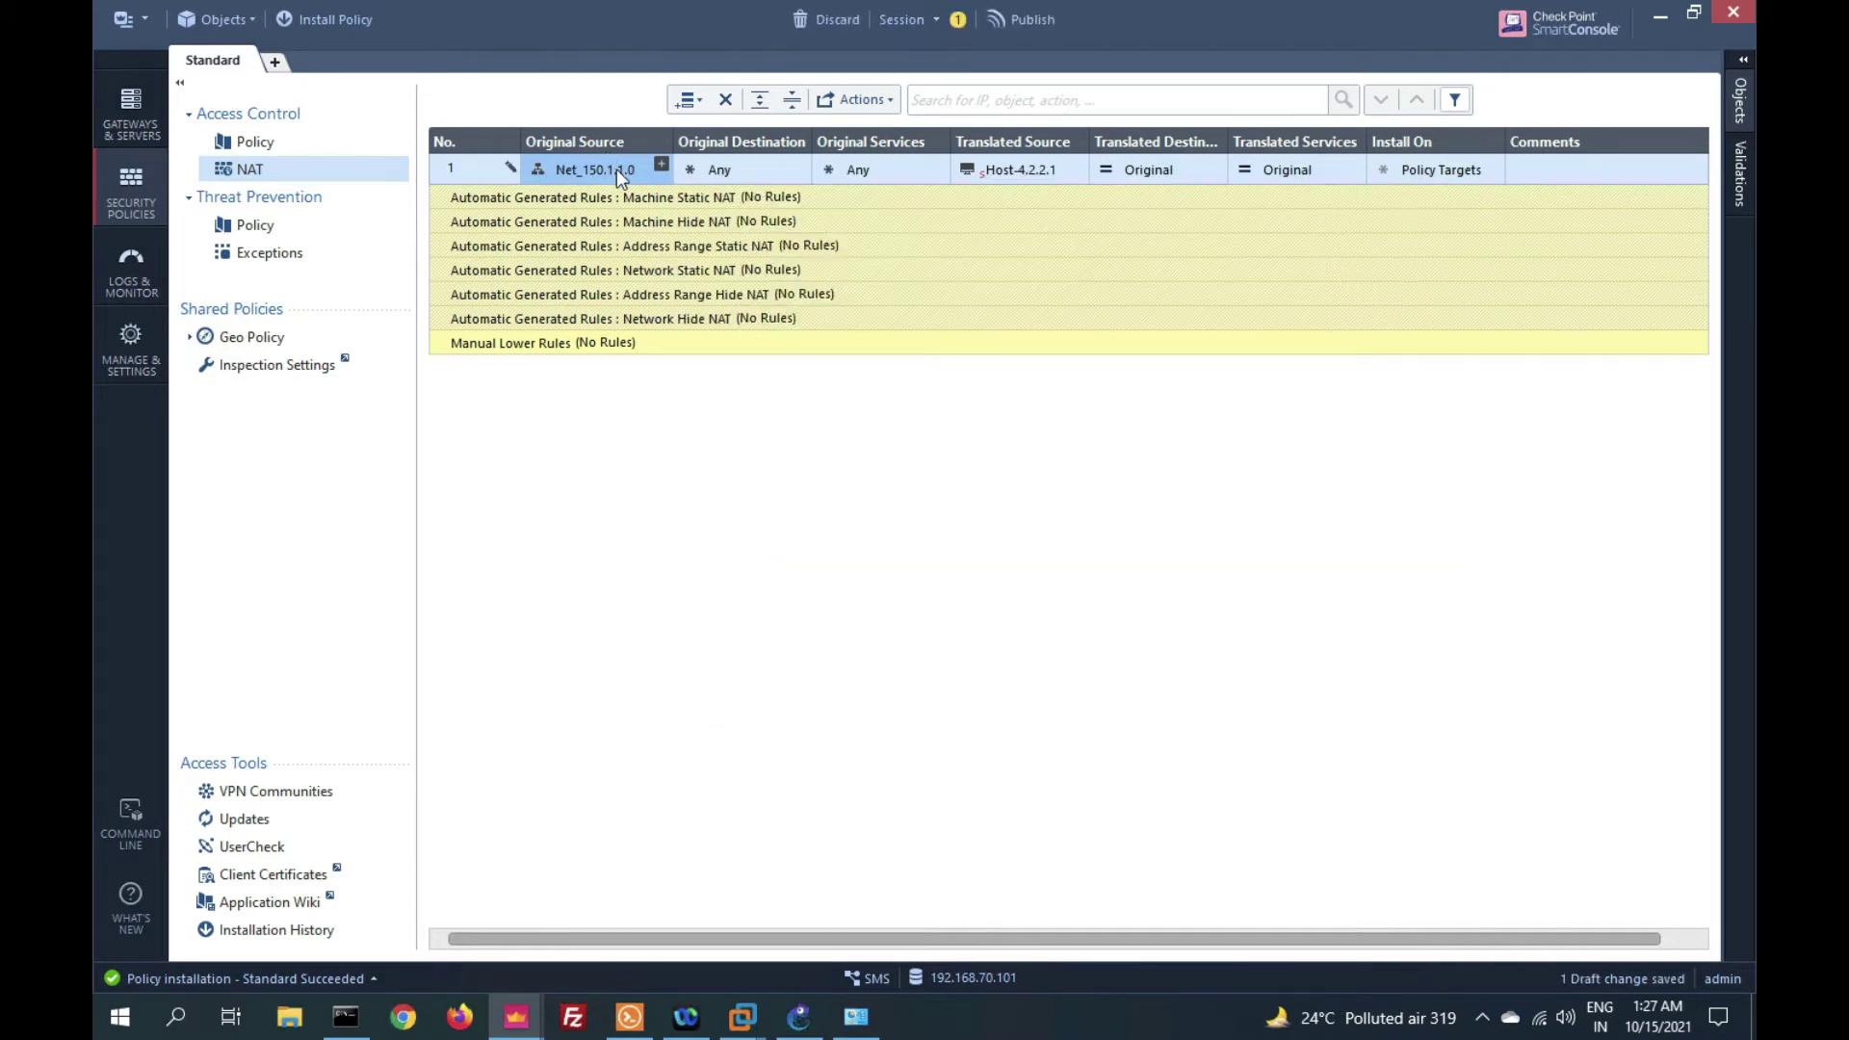
{"action": "mouse_move", "coordinate": [617, 177]}
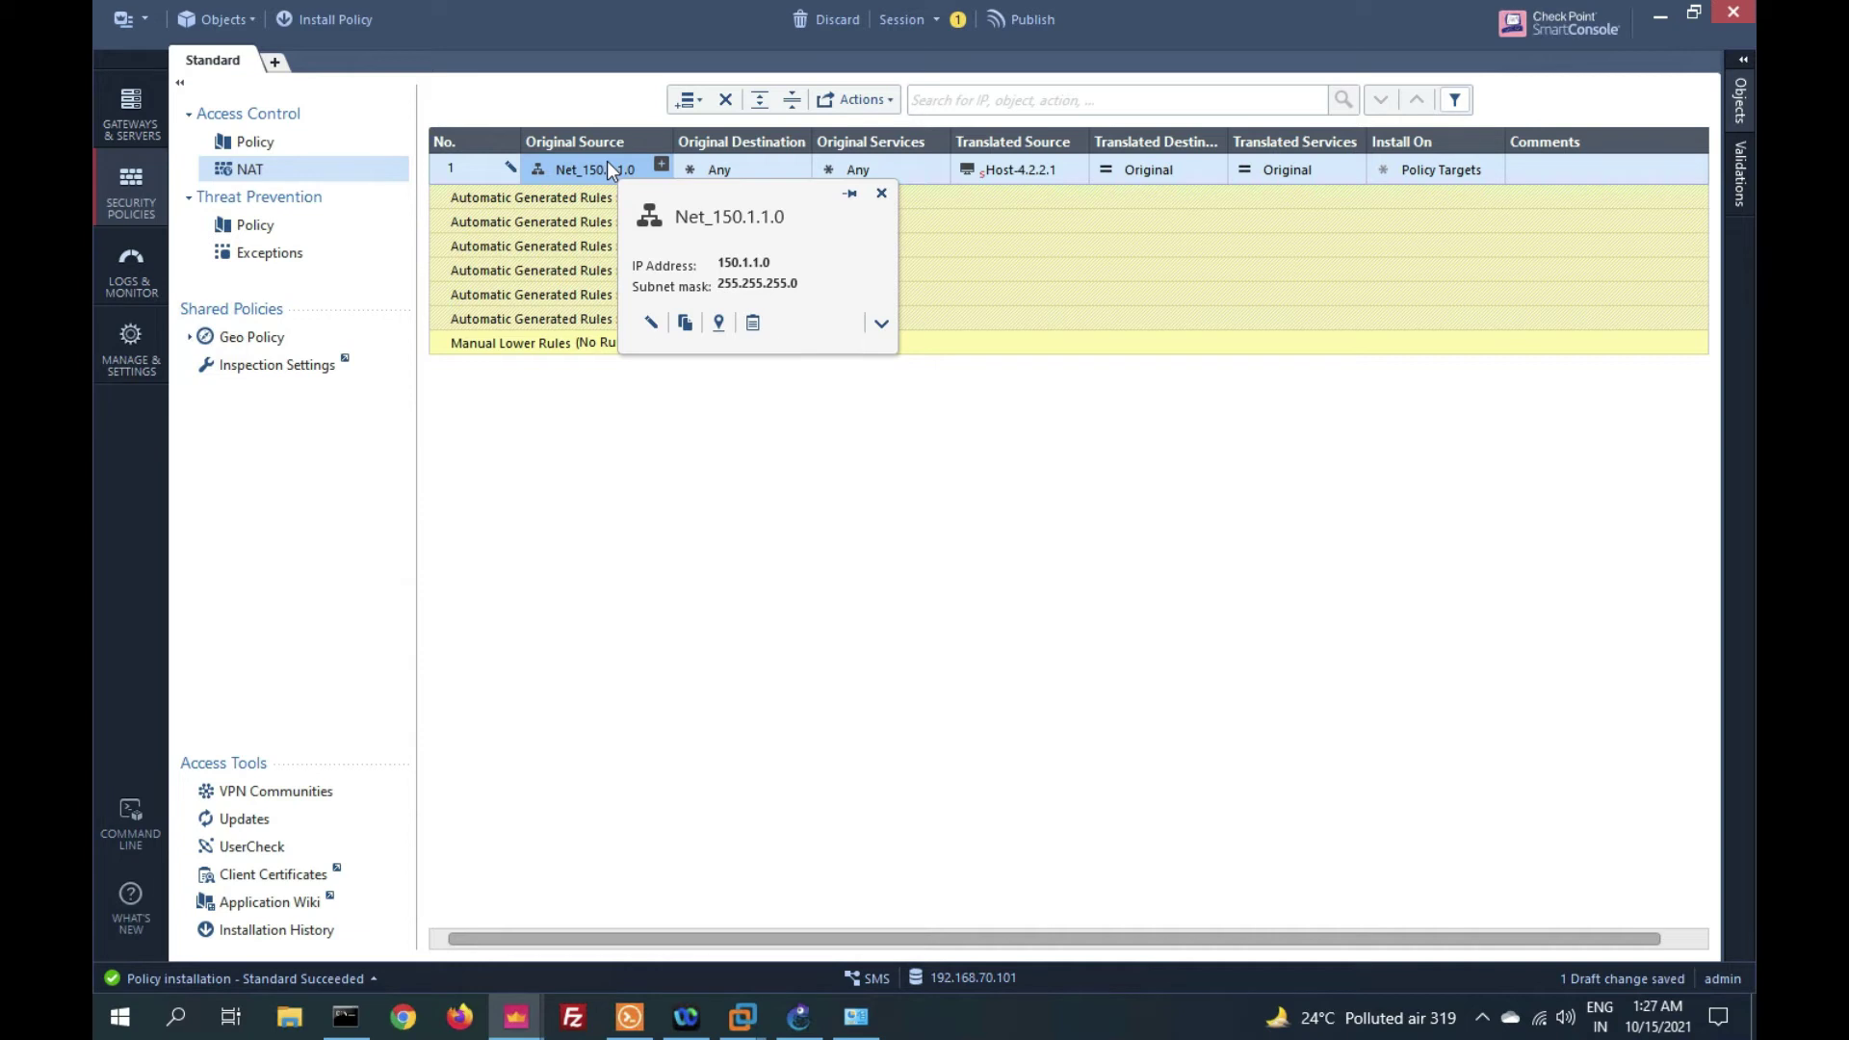
{"action": "left_click", "coordinate": [661, 169]}
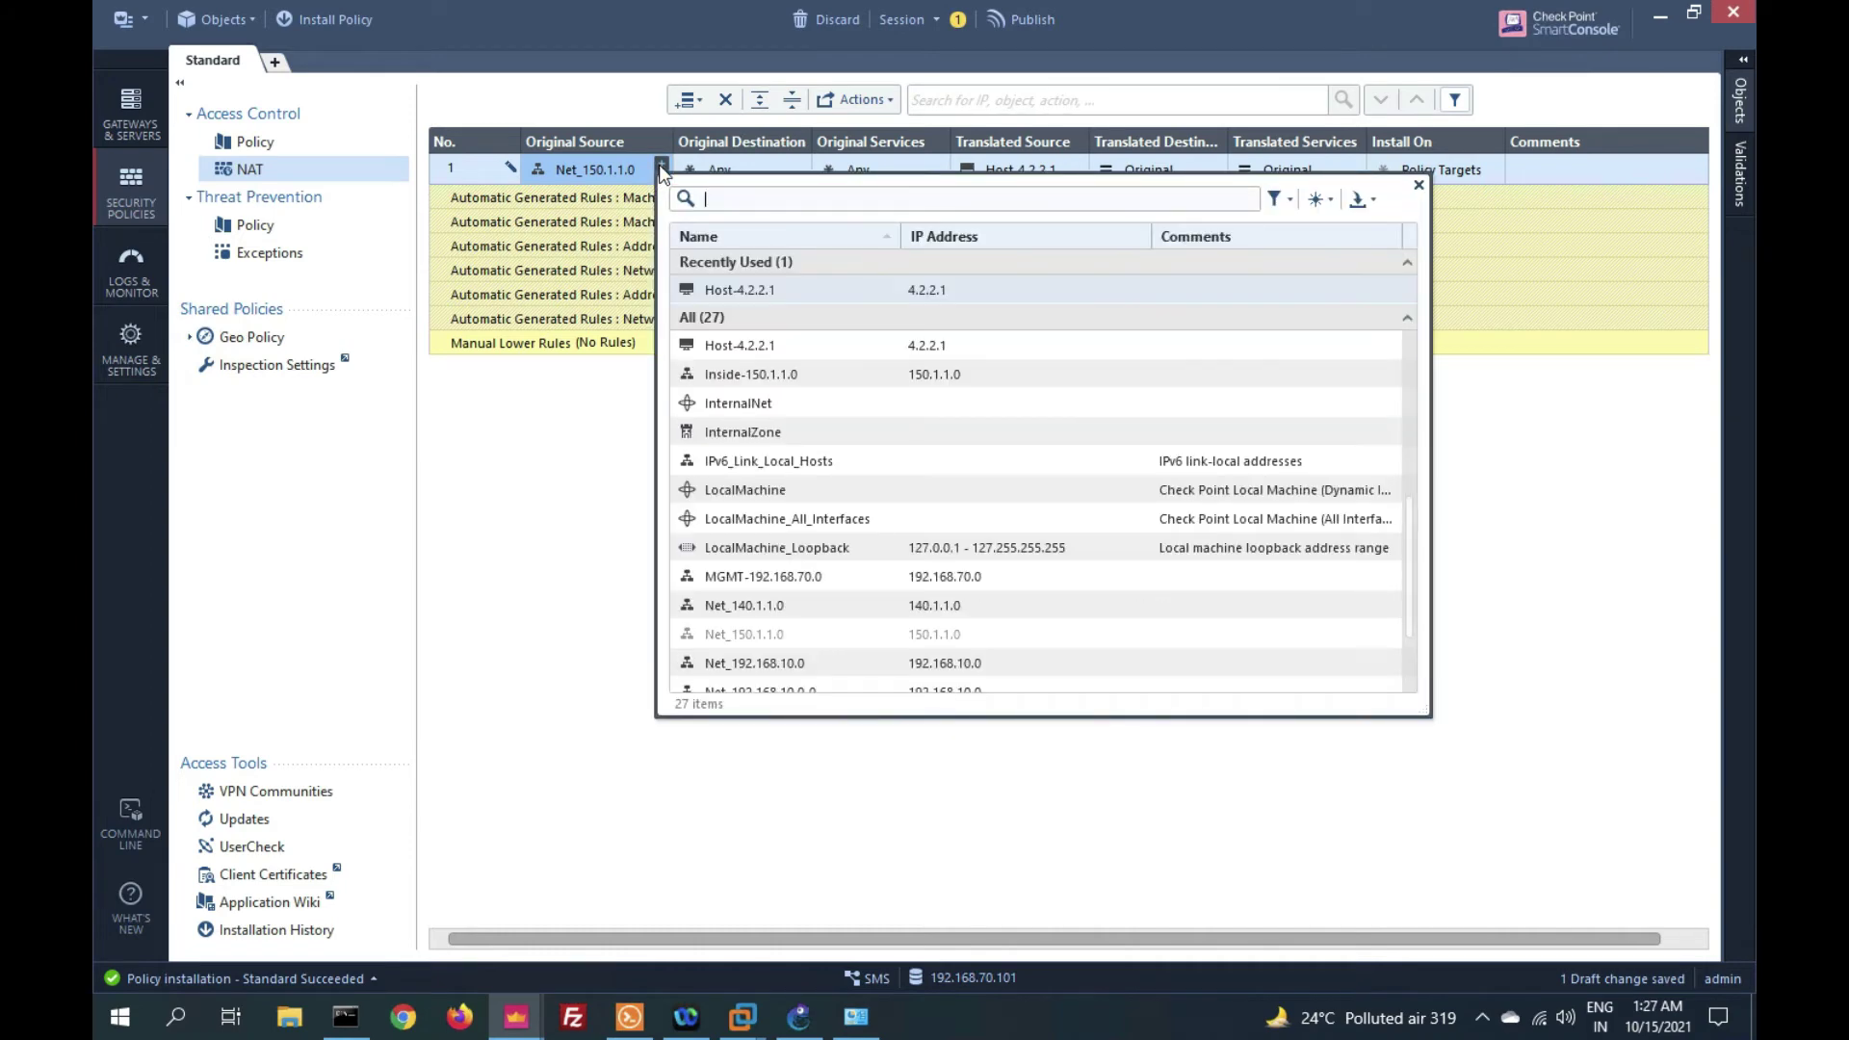
{"action": "left_click", "coordinate": [775, 606]}
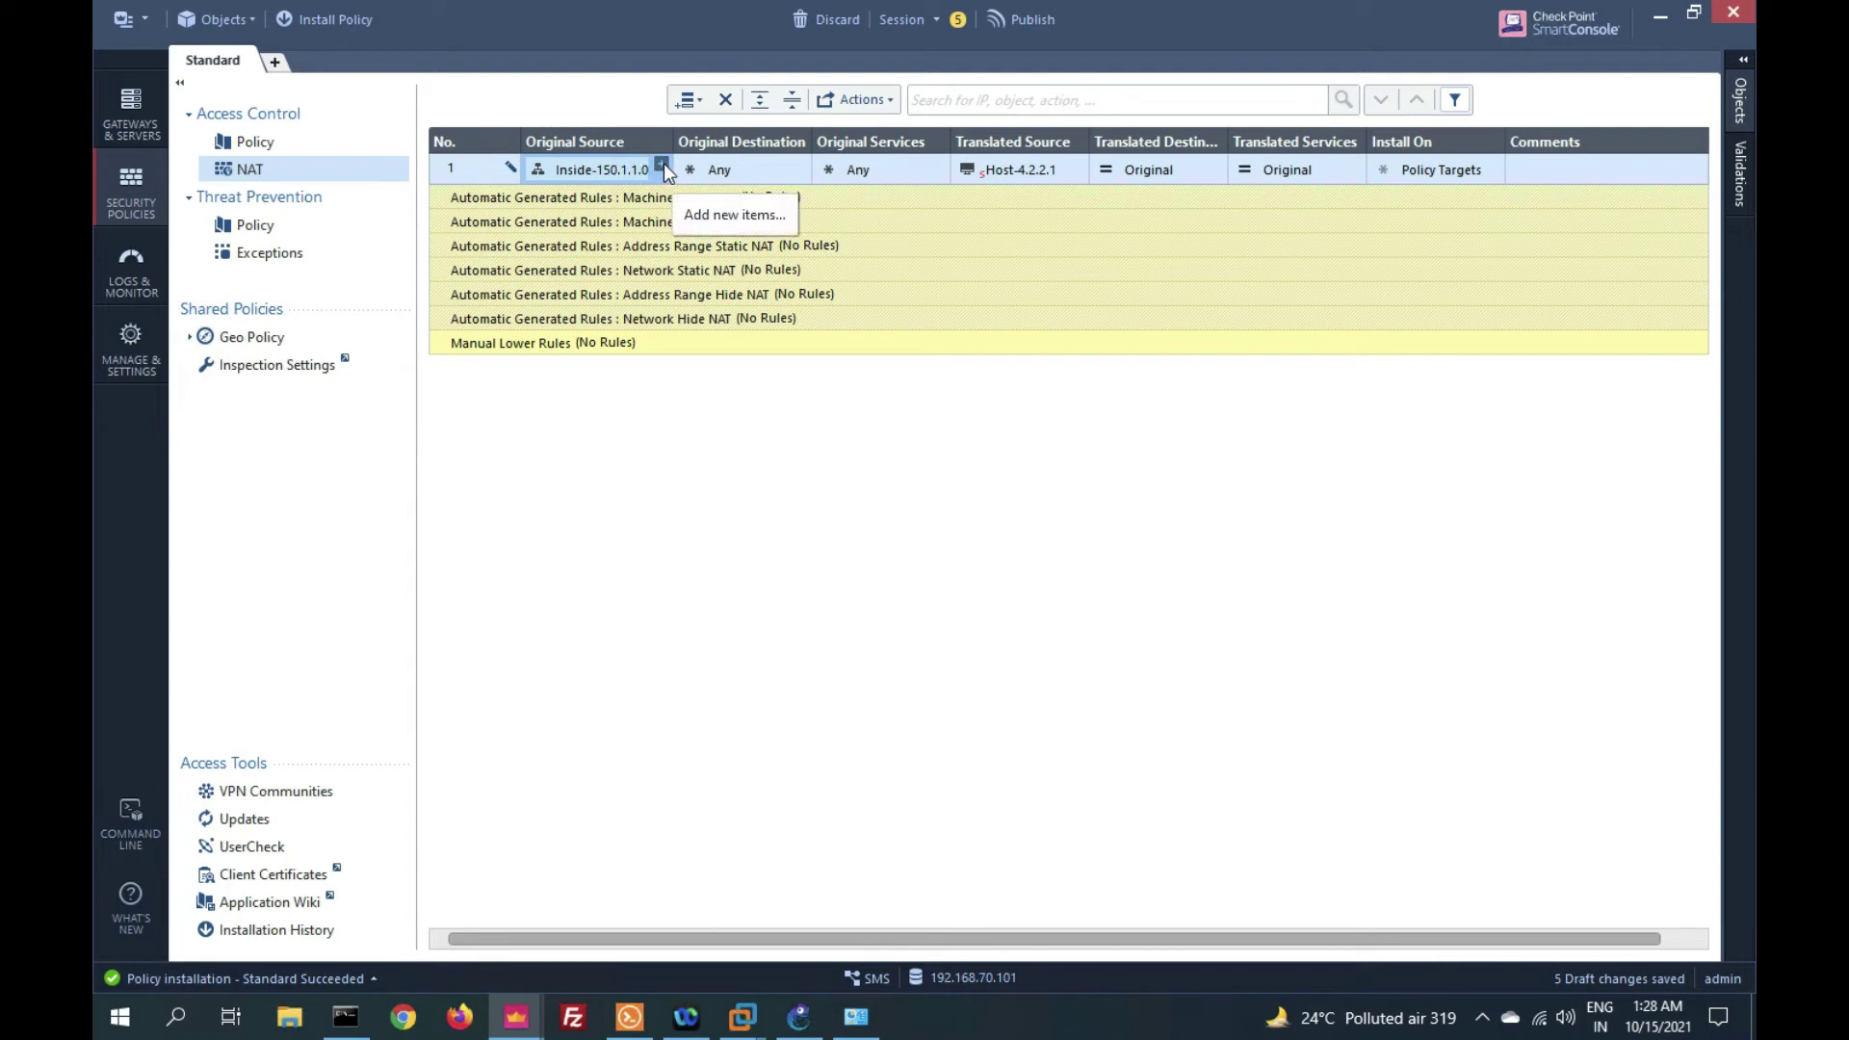
{"action": "left_click", "coordinate": [662, 164]}
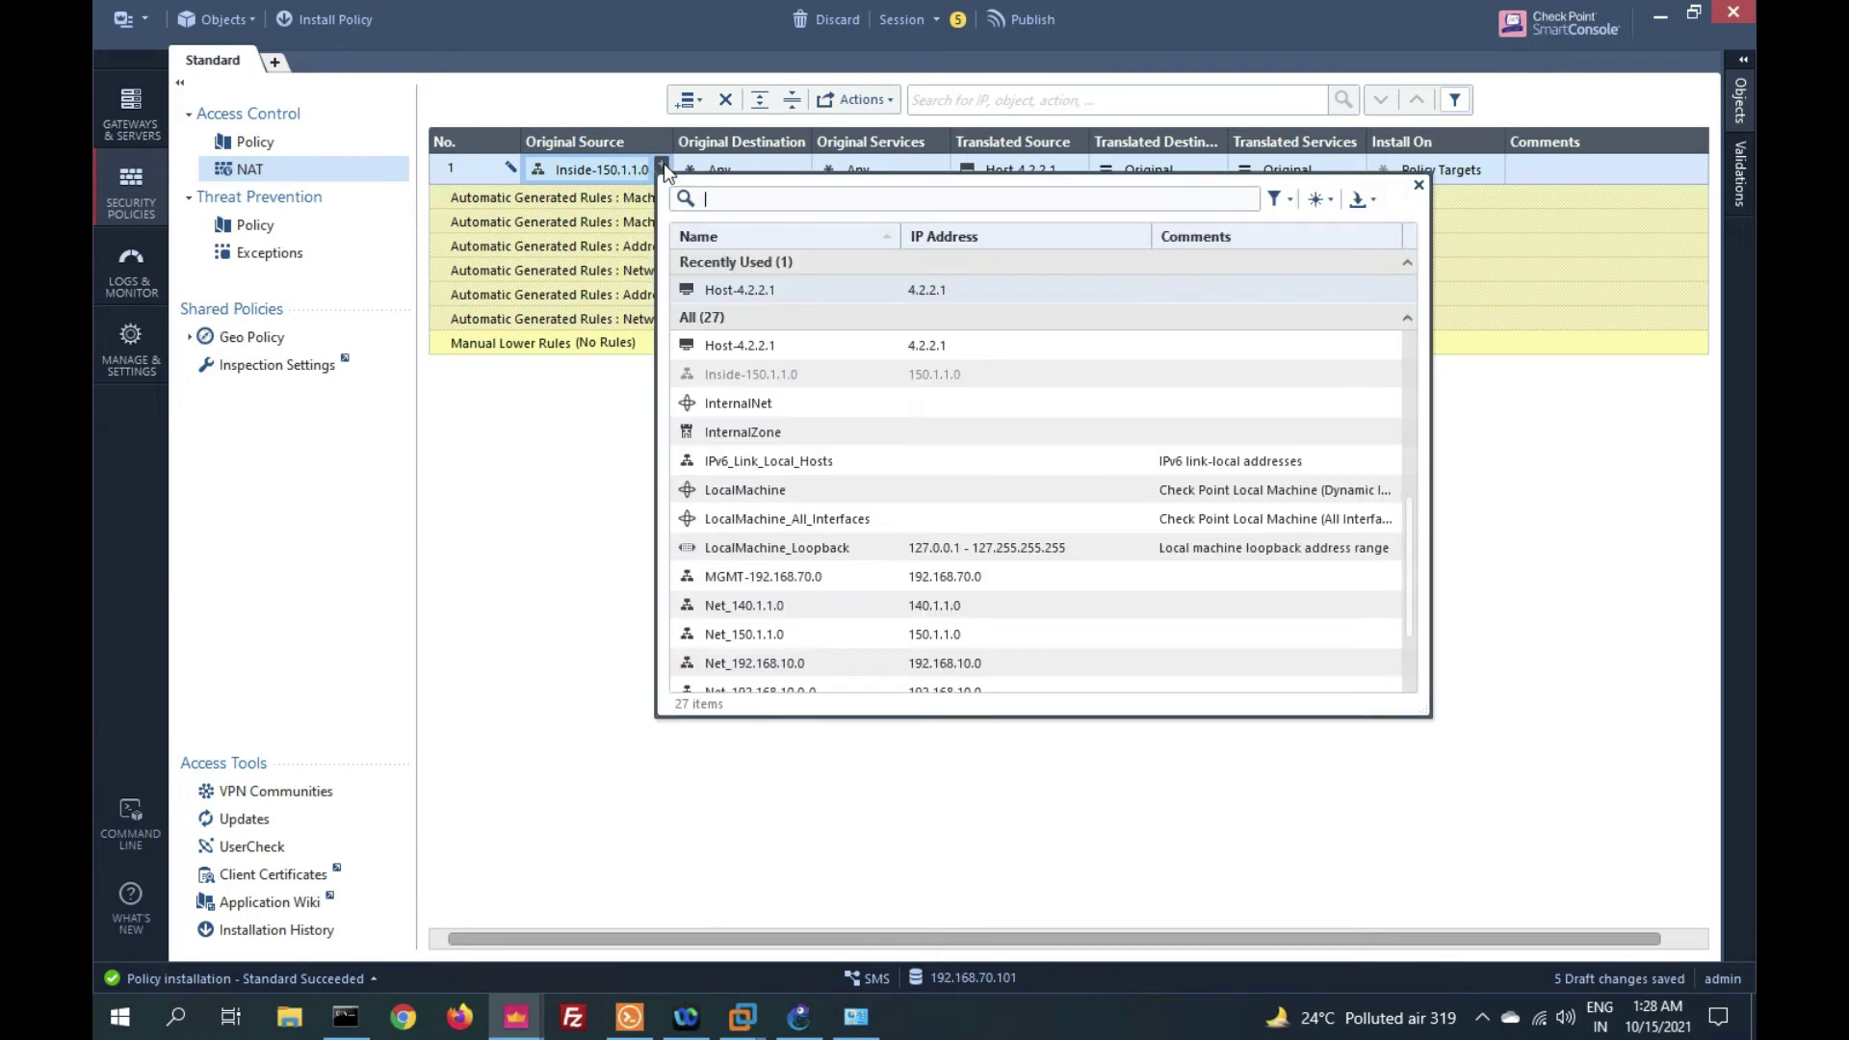
{"action": "left_click", "coordinate": [1315, 208]}
Create network group Inside-Group with Net_150.1.1.0 and Net_140.1.1.0 as rule 1's original source.
{"action": "mouse_move", "coordinate": [1377, 310]}
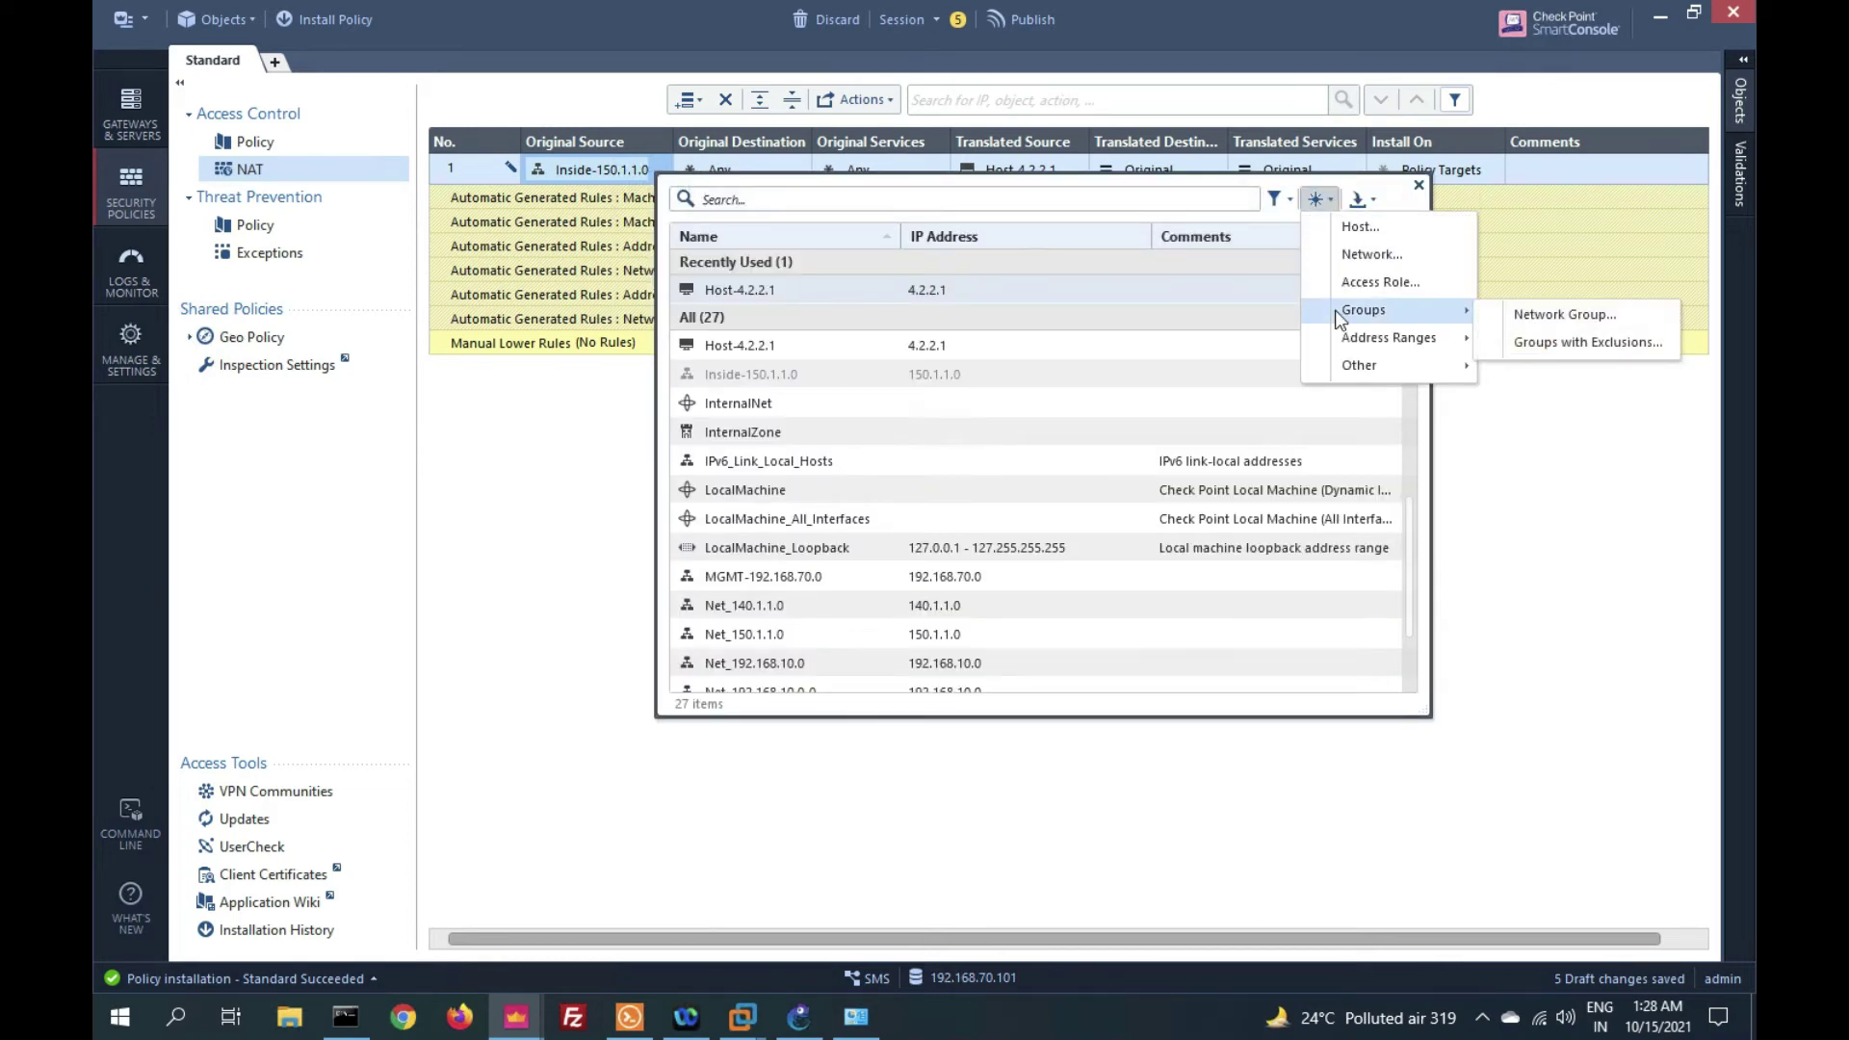
{"action": "left_click", "coordinate": [1547, 321]}
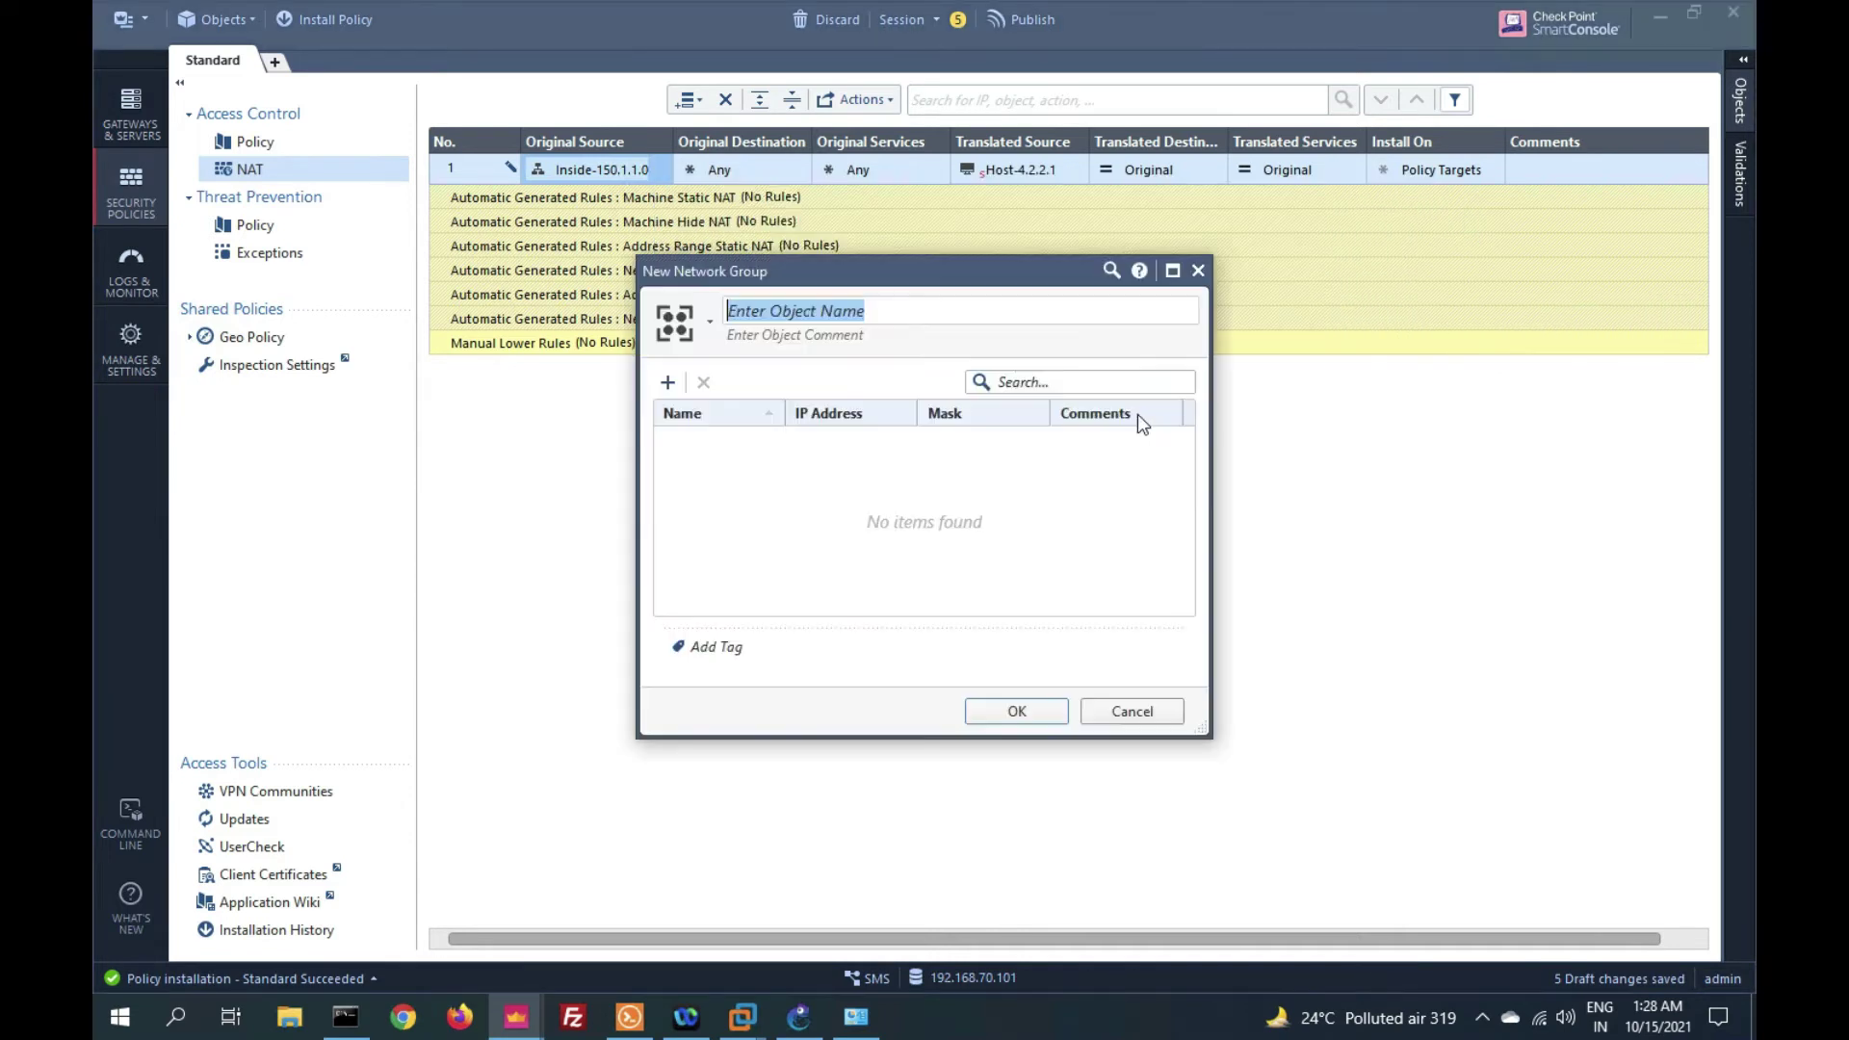
{"action": "type", "text": "I"}
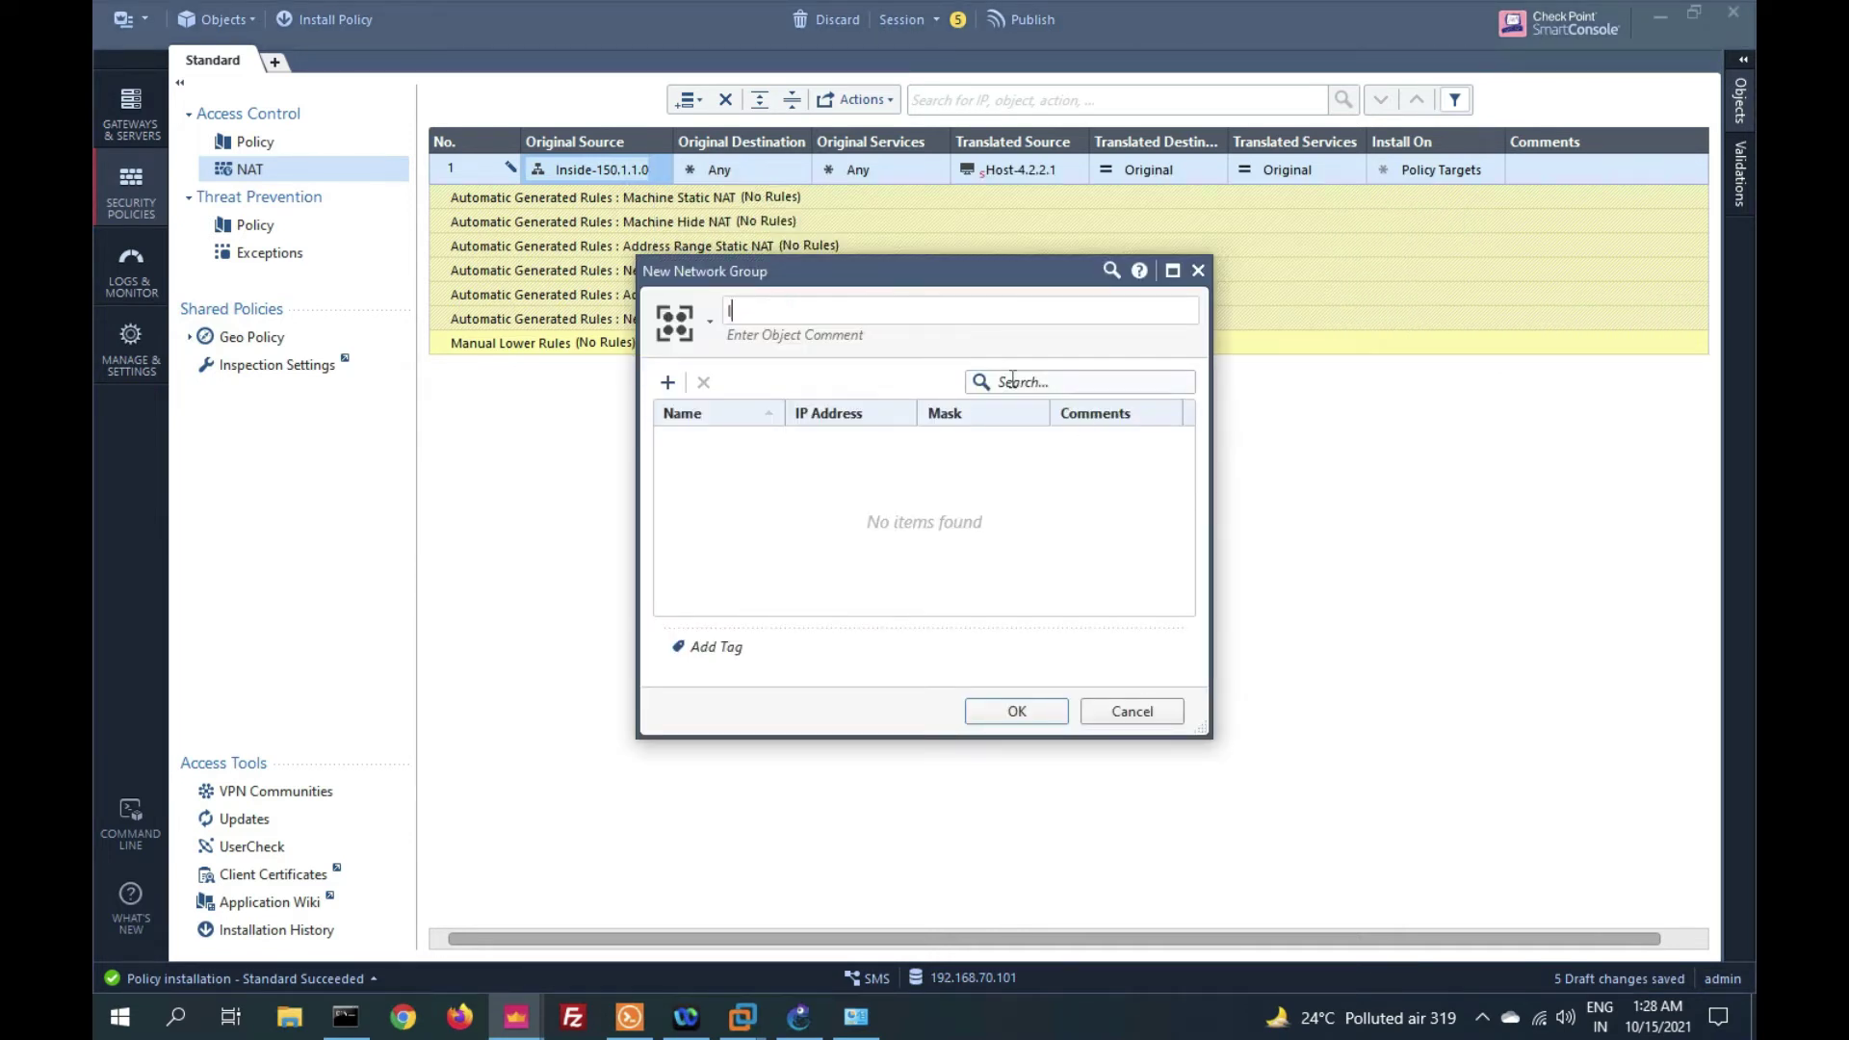
{"action": "type", "text": "nside-Group"}
{"action": "left_click", "coordinate": [668, 384]}
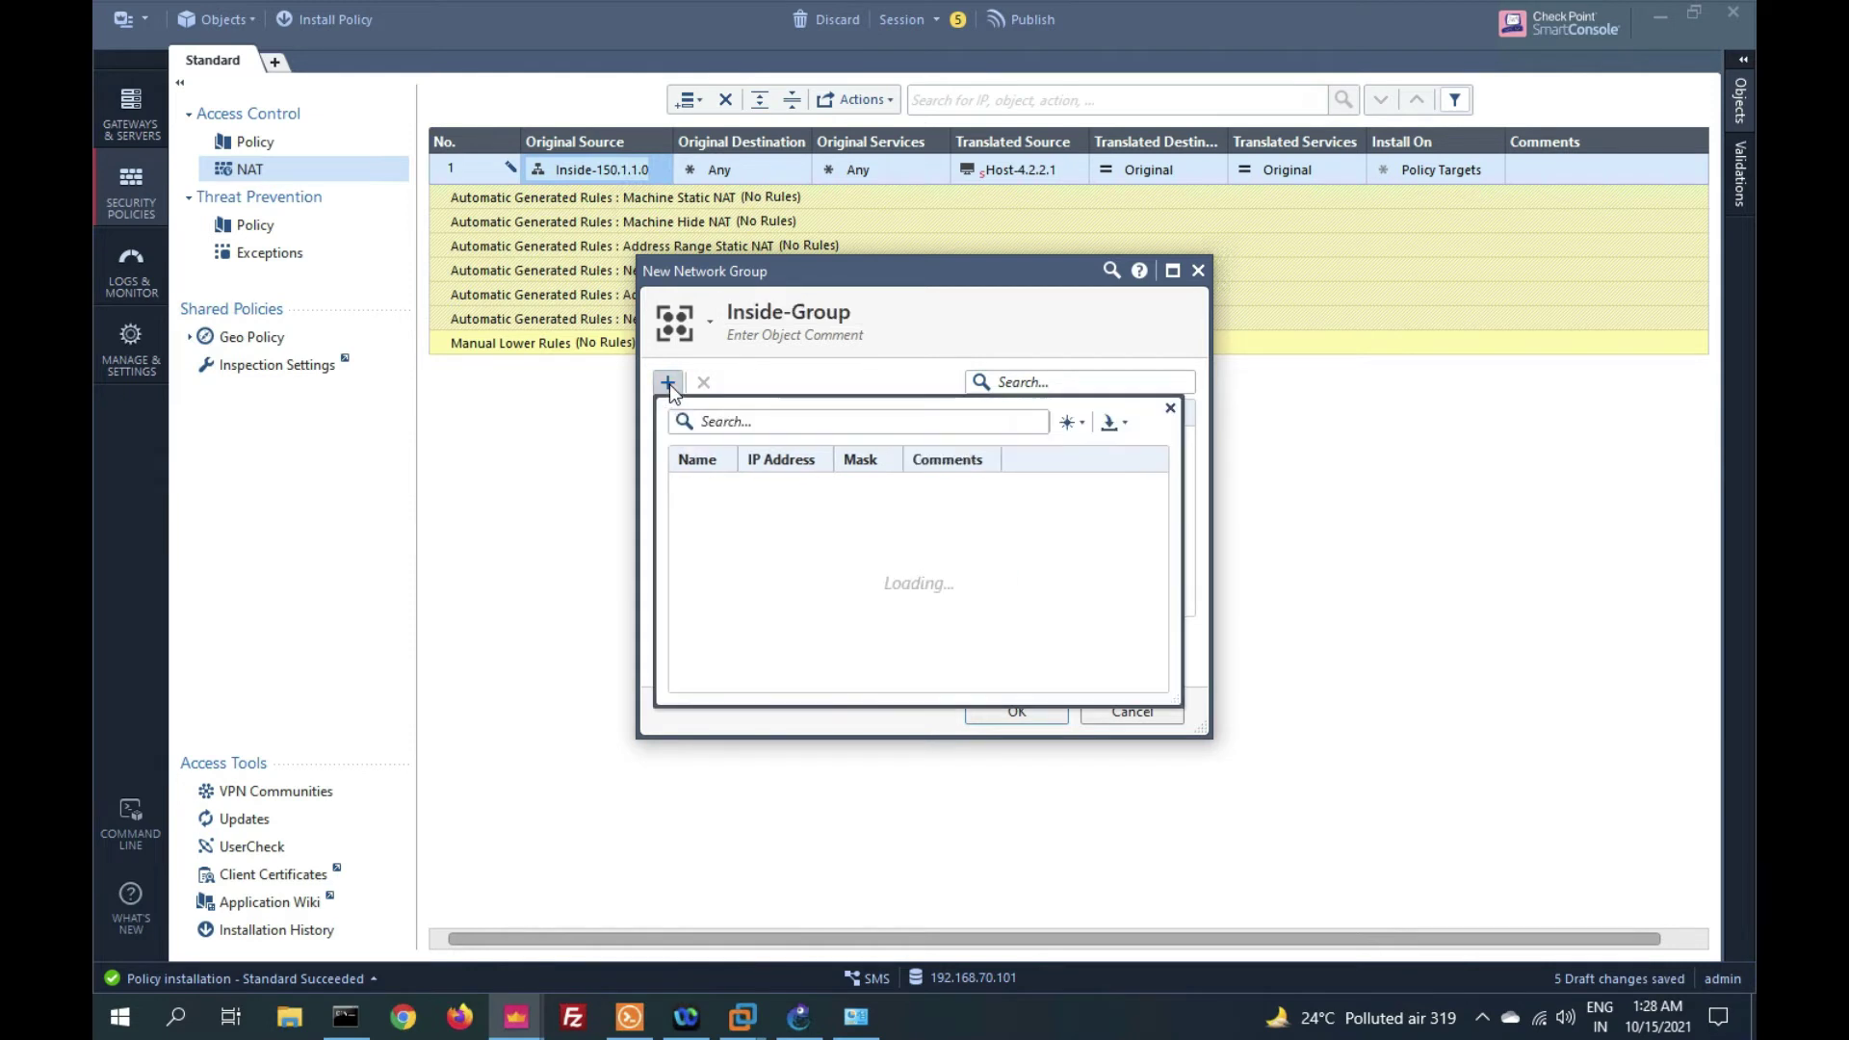
{"action": "scroll", "coordinate": [819, 560], "scroll_direction": "down", "scroll_amount": 5}
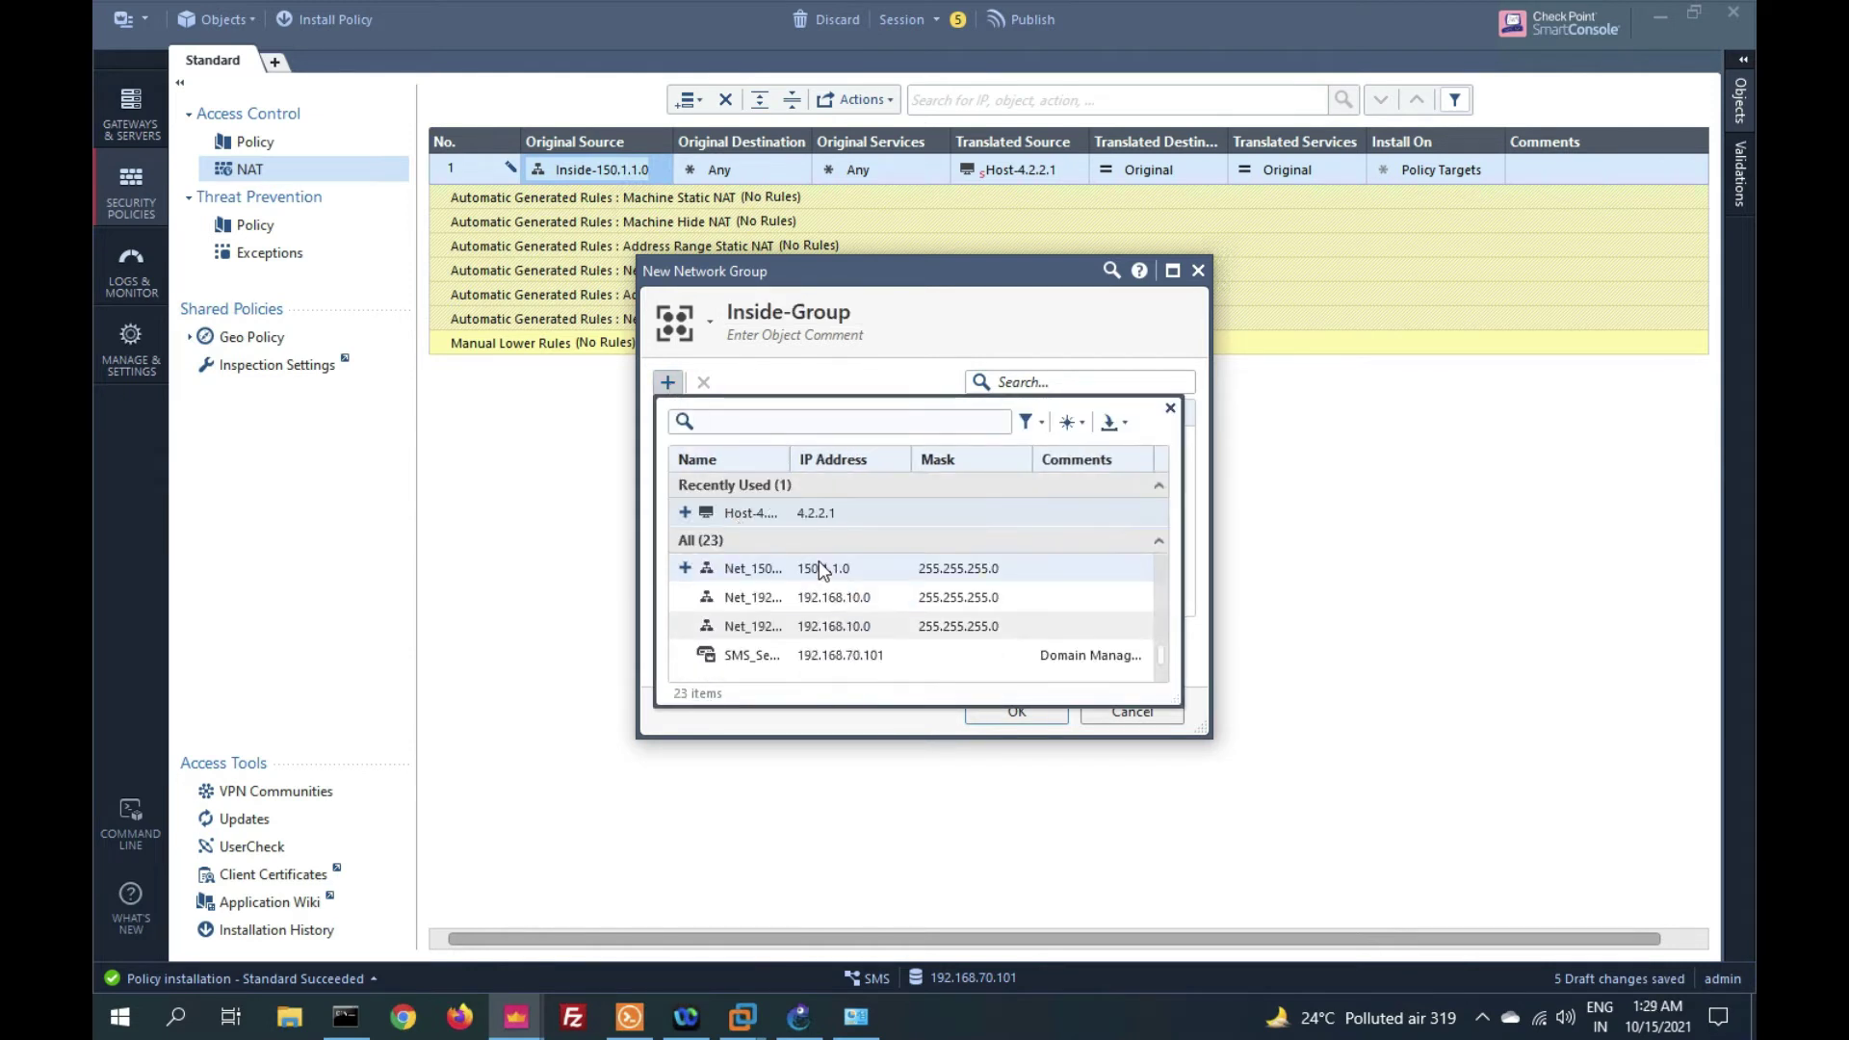
{"action": "left_click", "coordinate": [831, 575]}
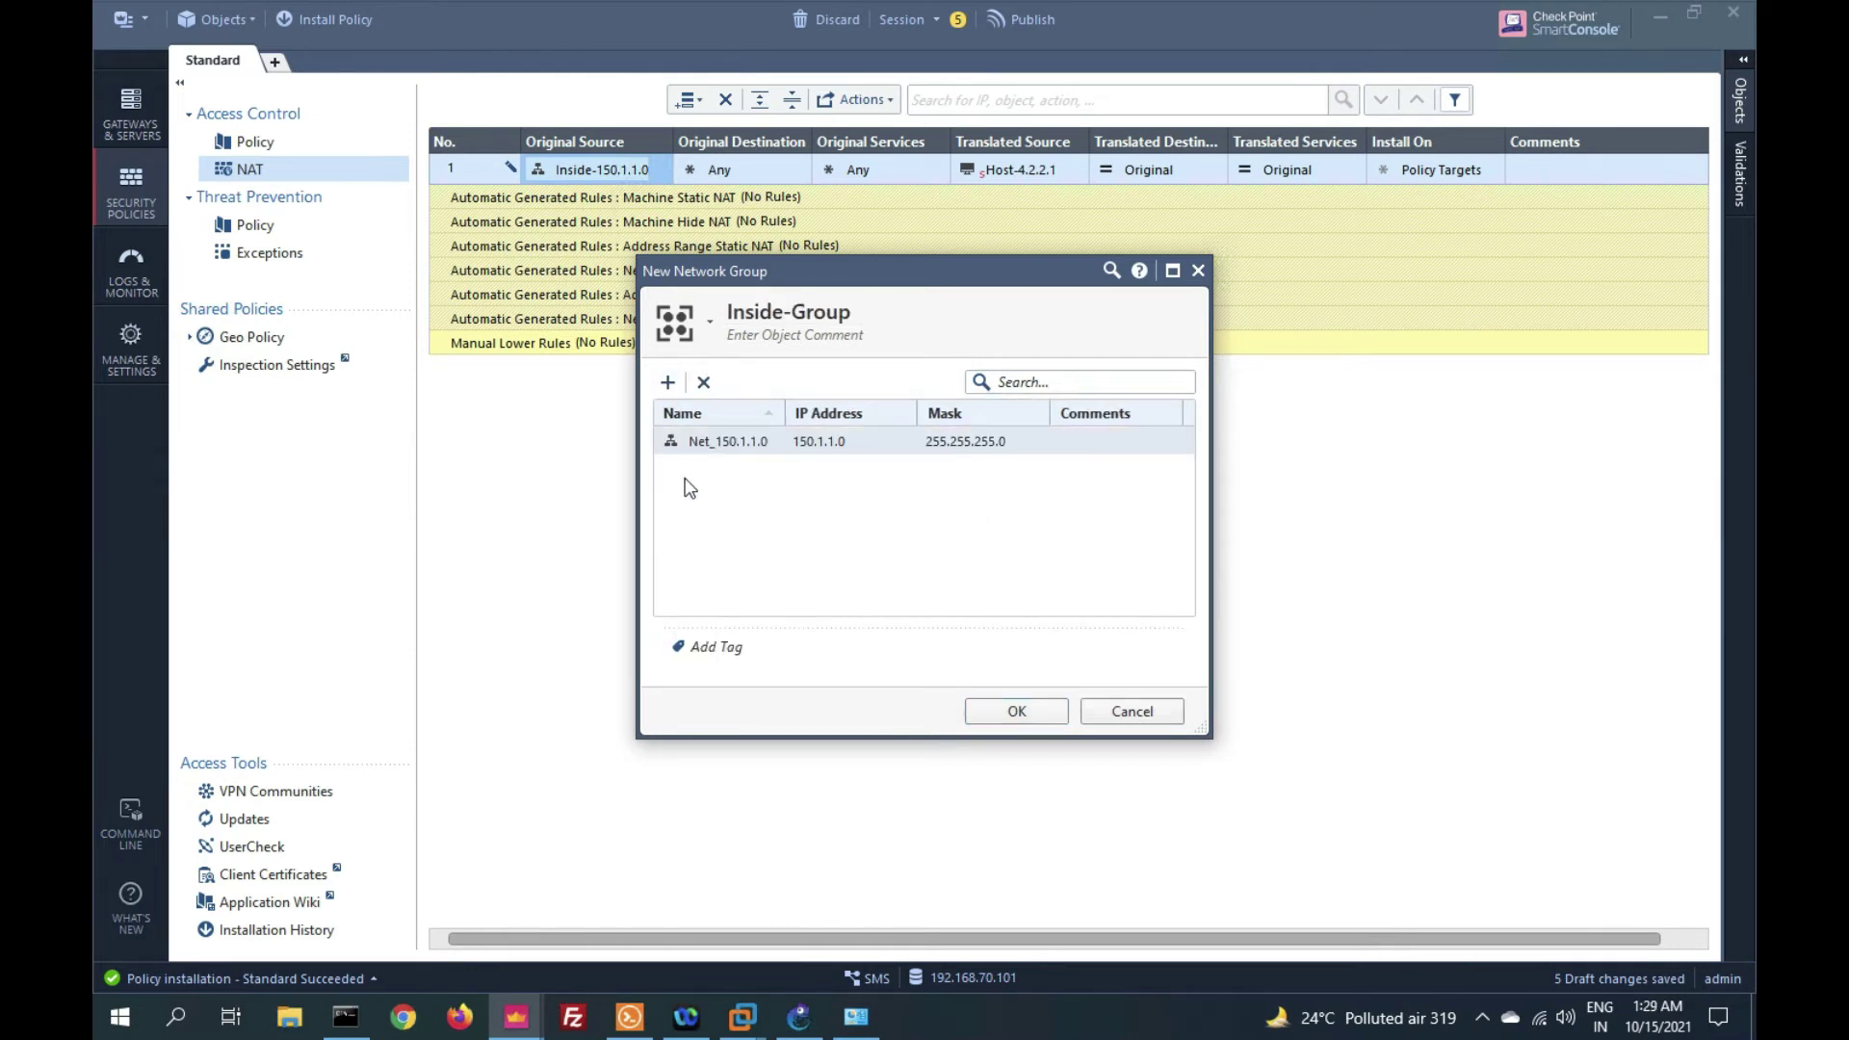
{"action": "left_click", "coordinate": [671, 387]}
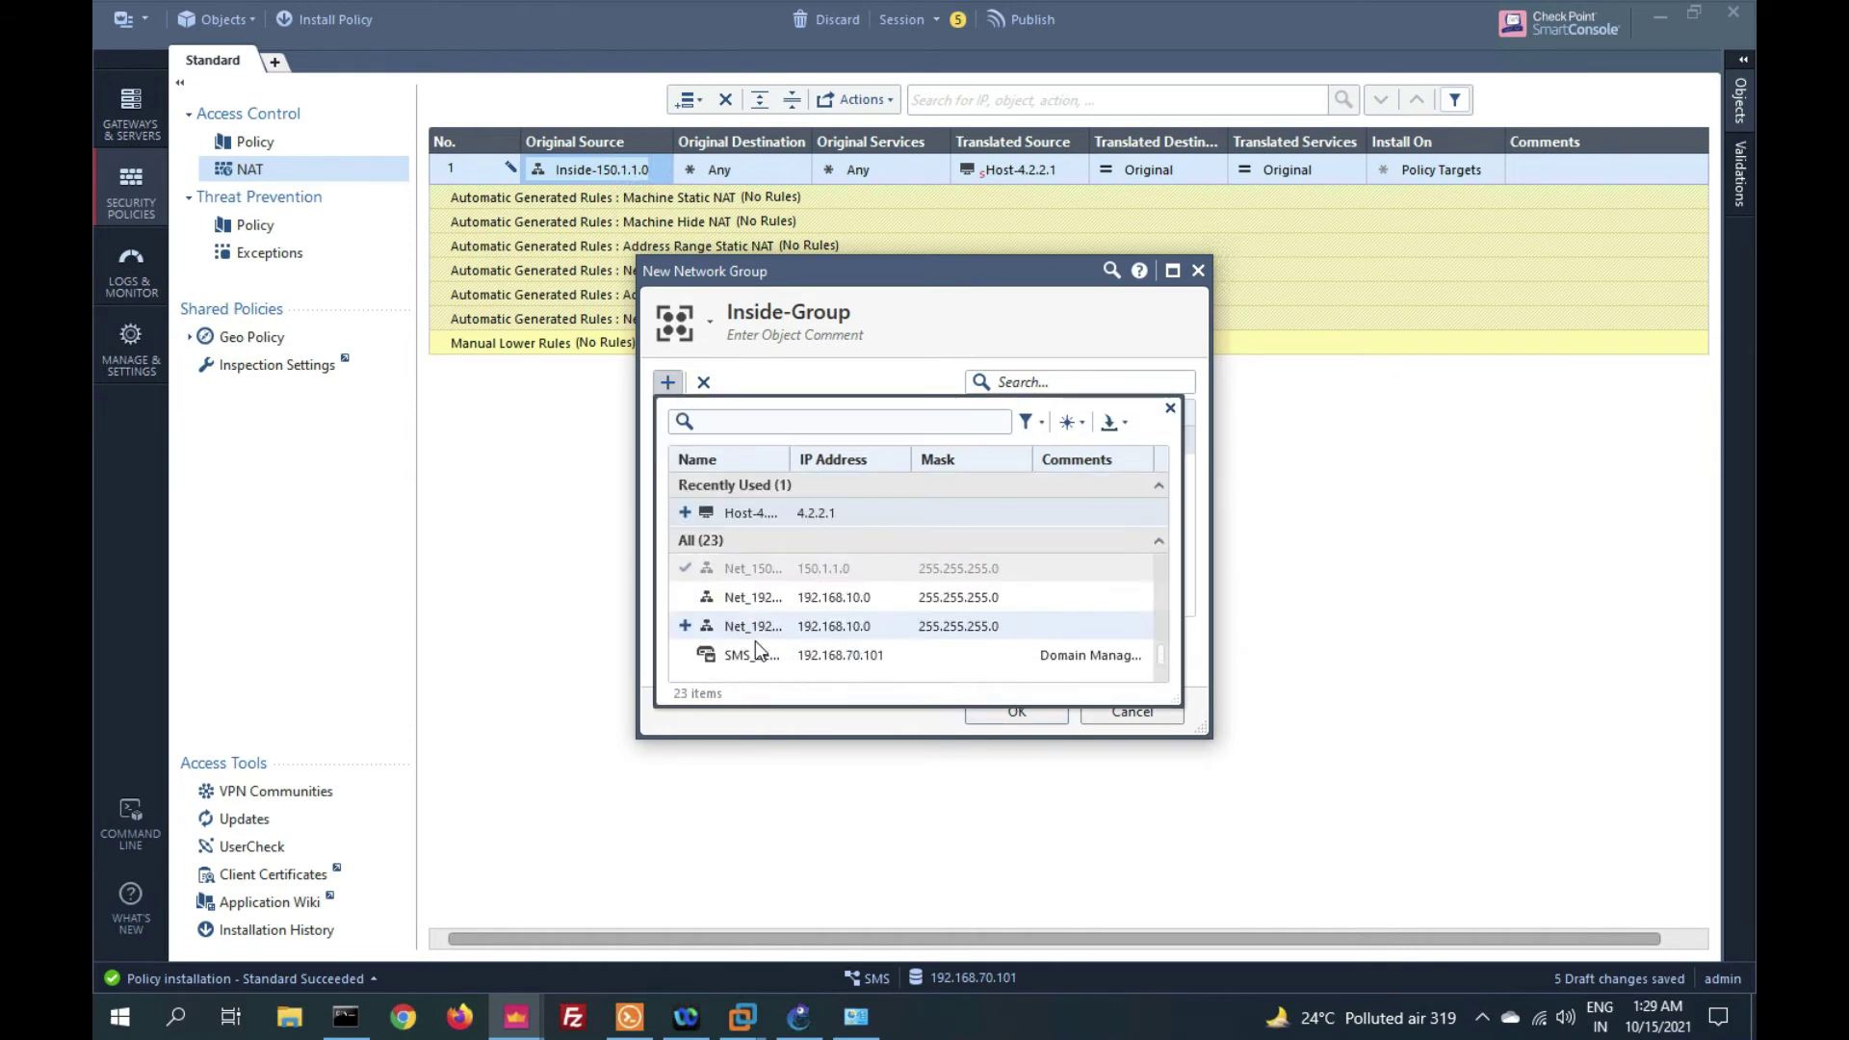
{"action": "type", "text": "140"}
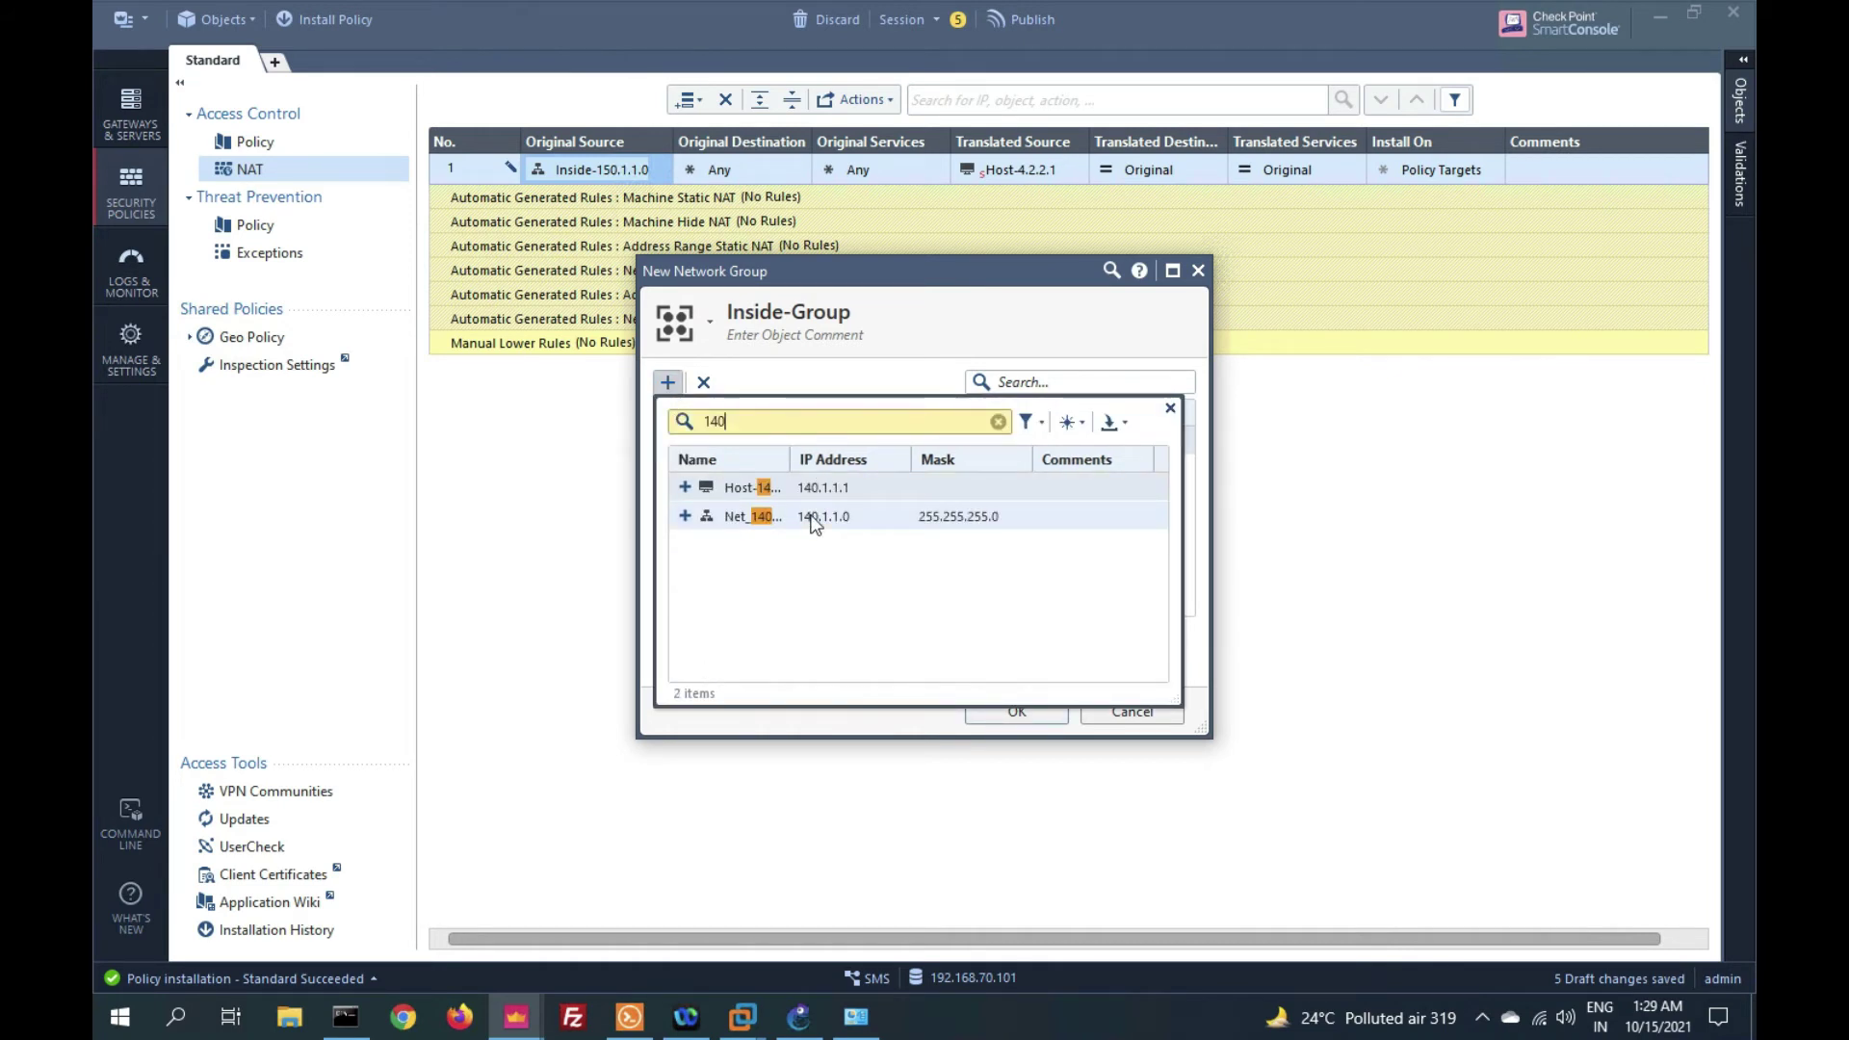
{"action": "left_click", "coordinate": [813, 521]}
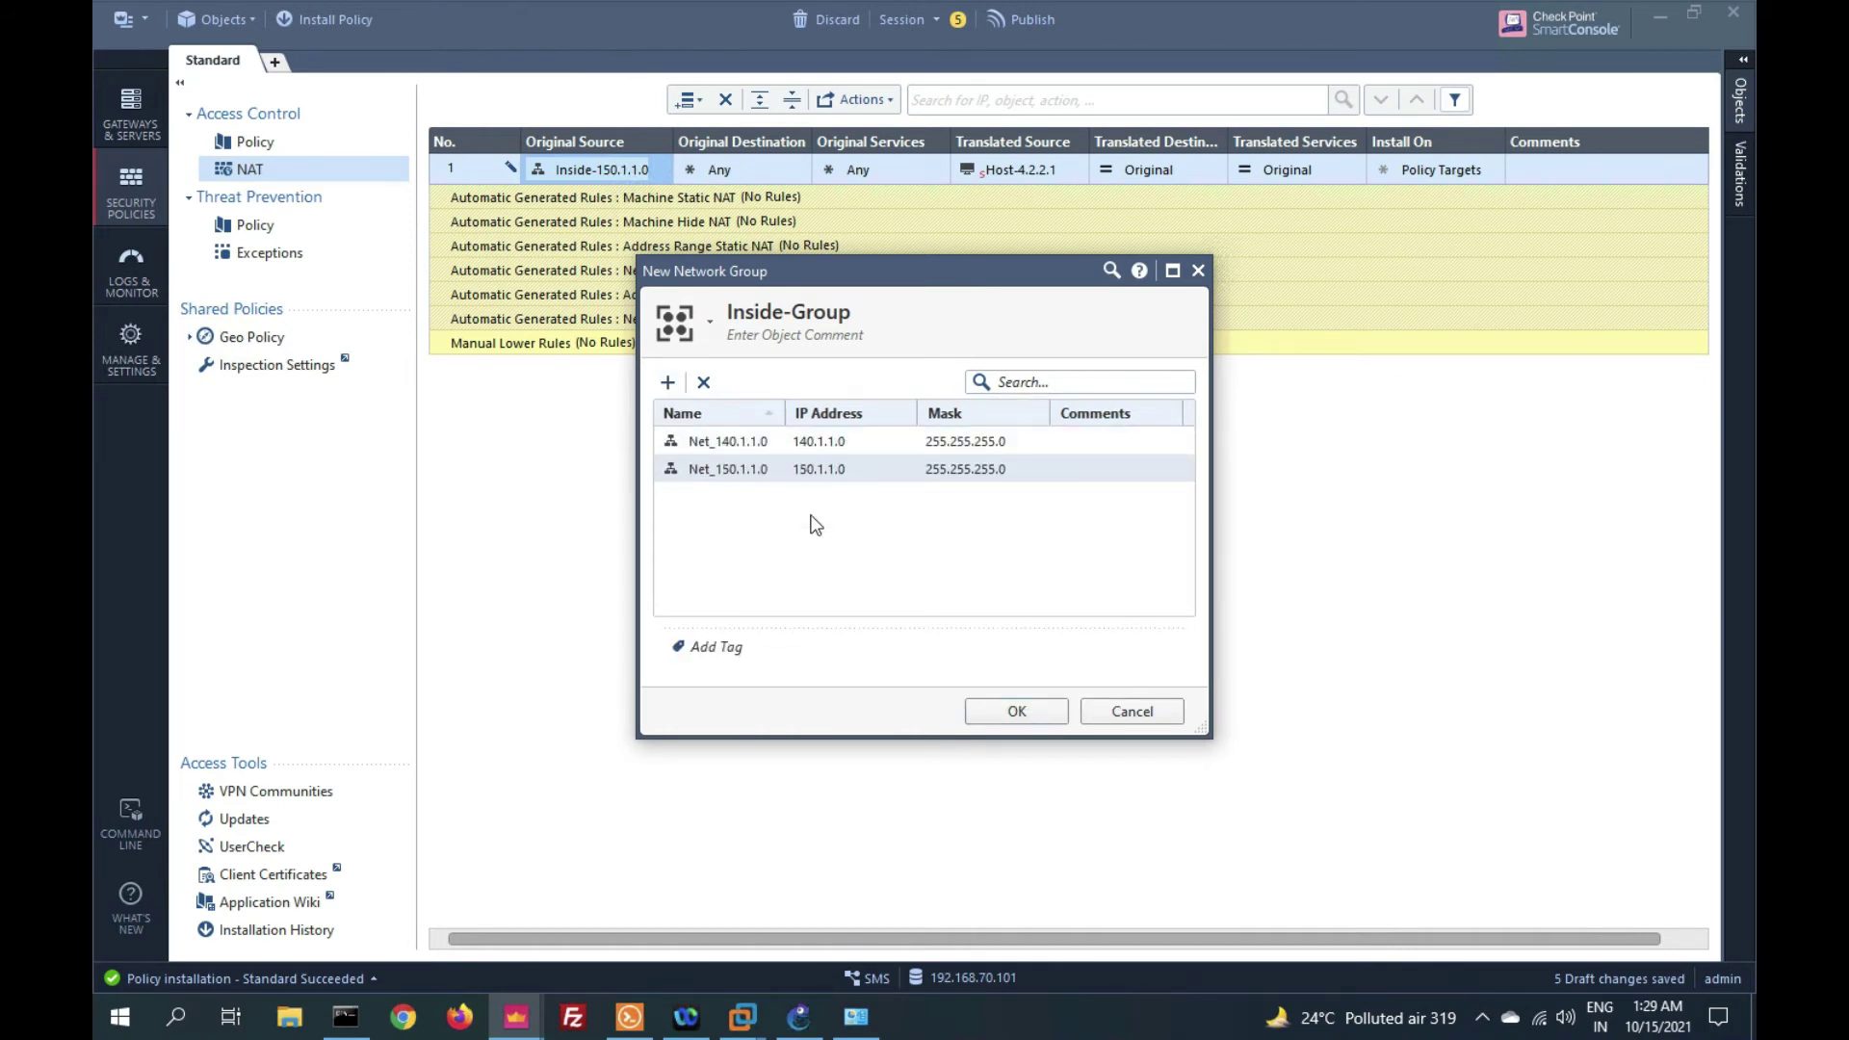
{"action": "left_click", "coordinate": [1017, 711]}
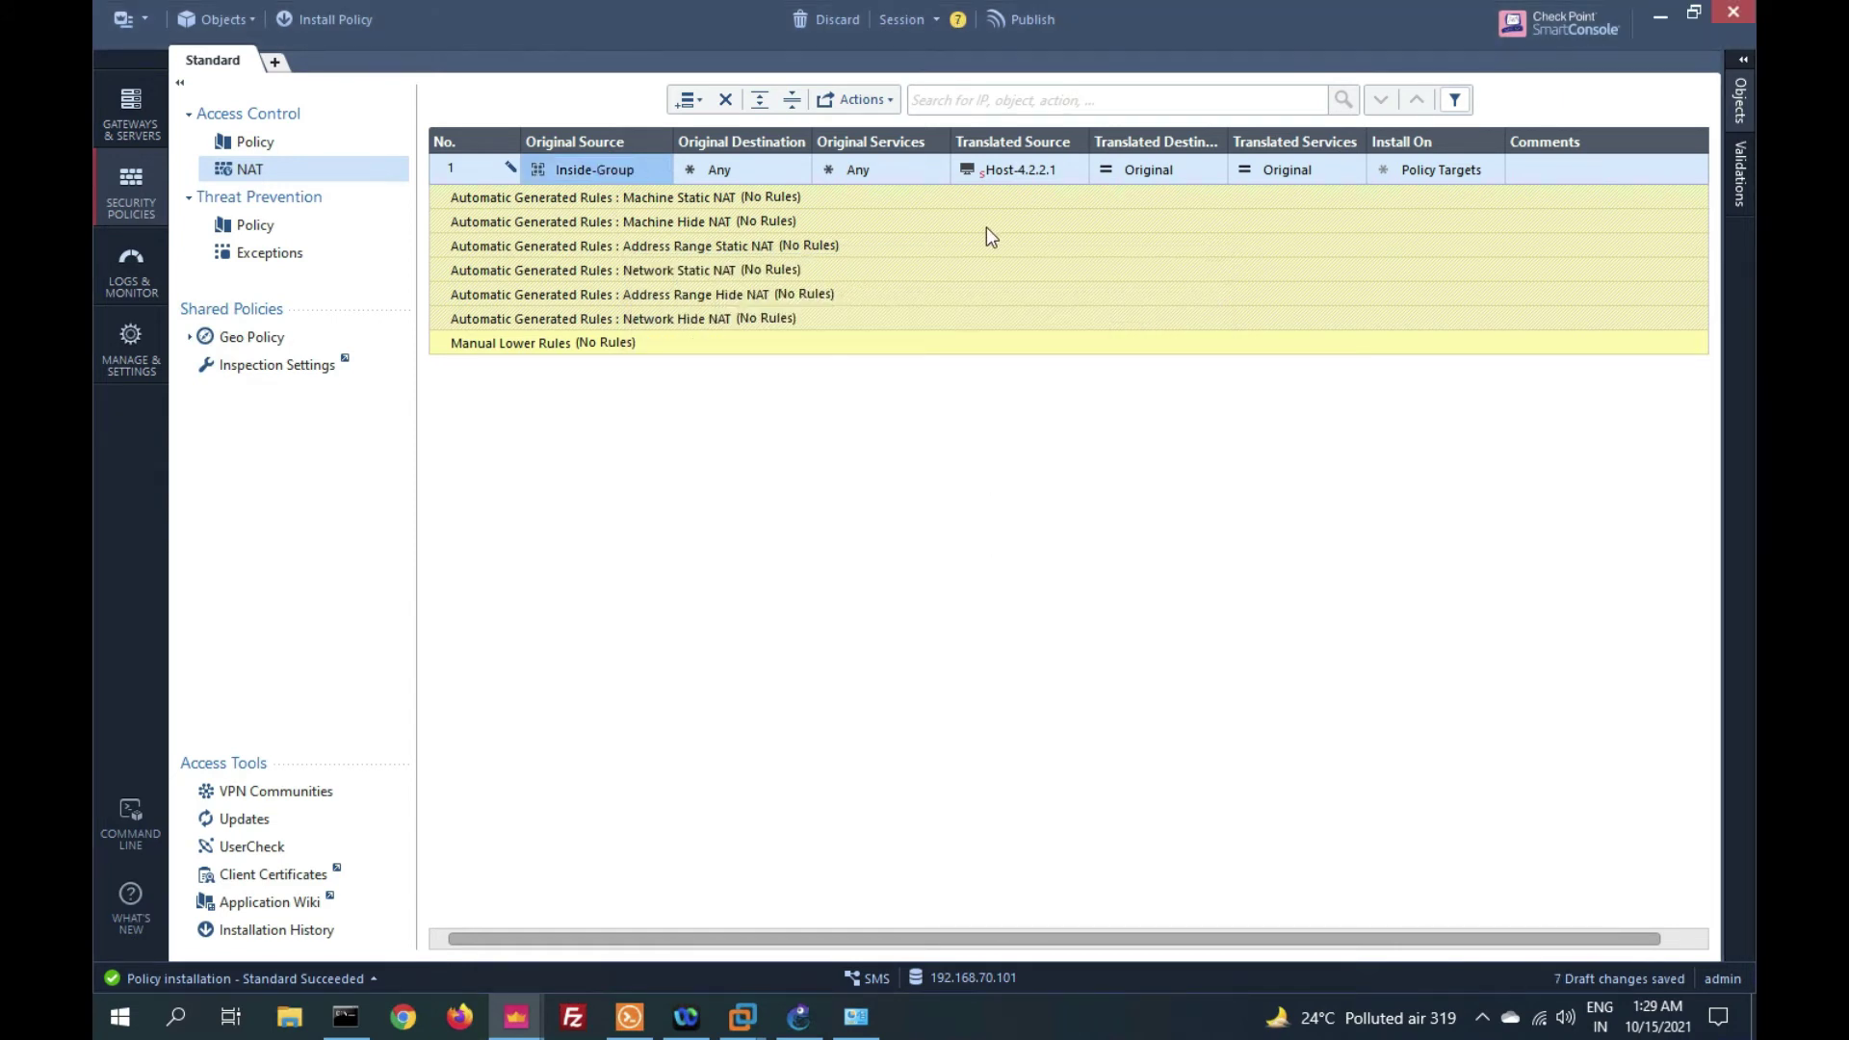
Publish the seven draft changes including the Inside-Group source.
{"action": "left_click", "coordinate": [1014, 176]}
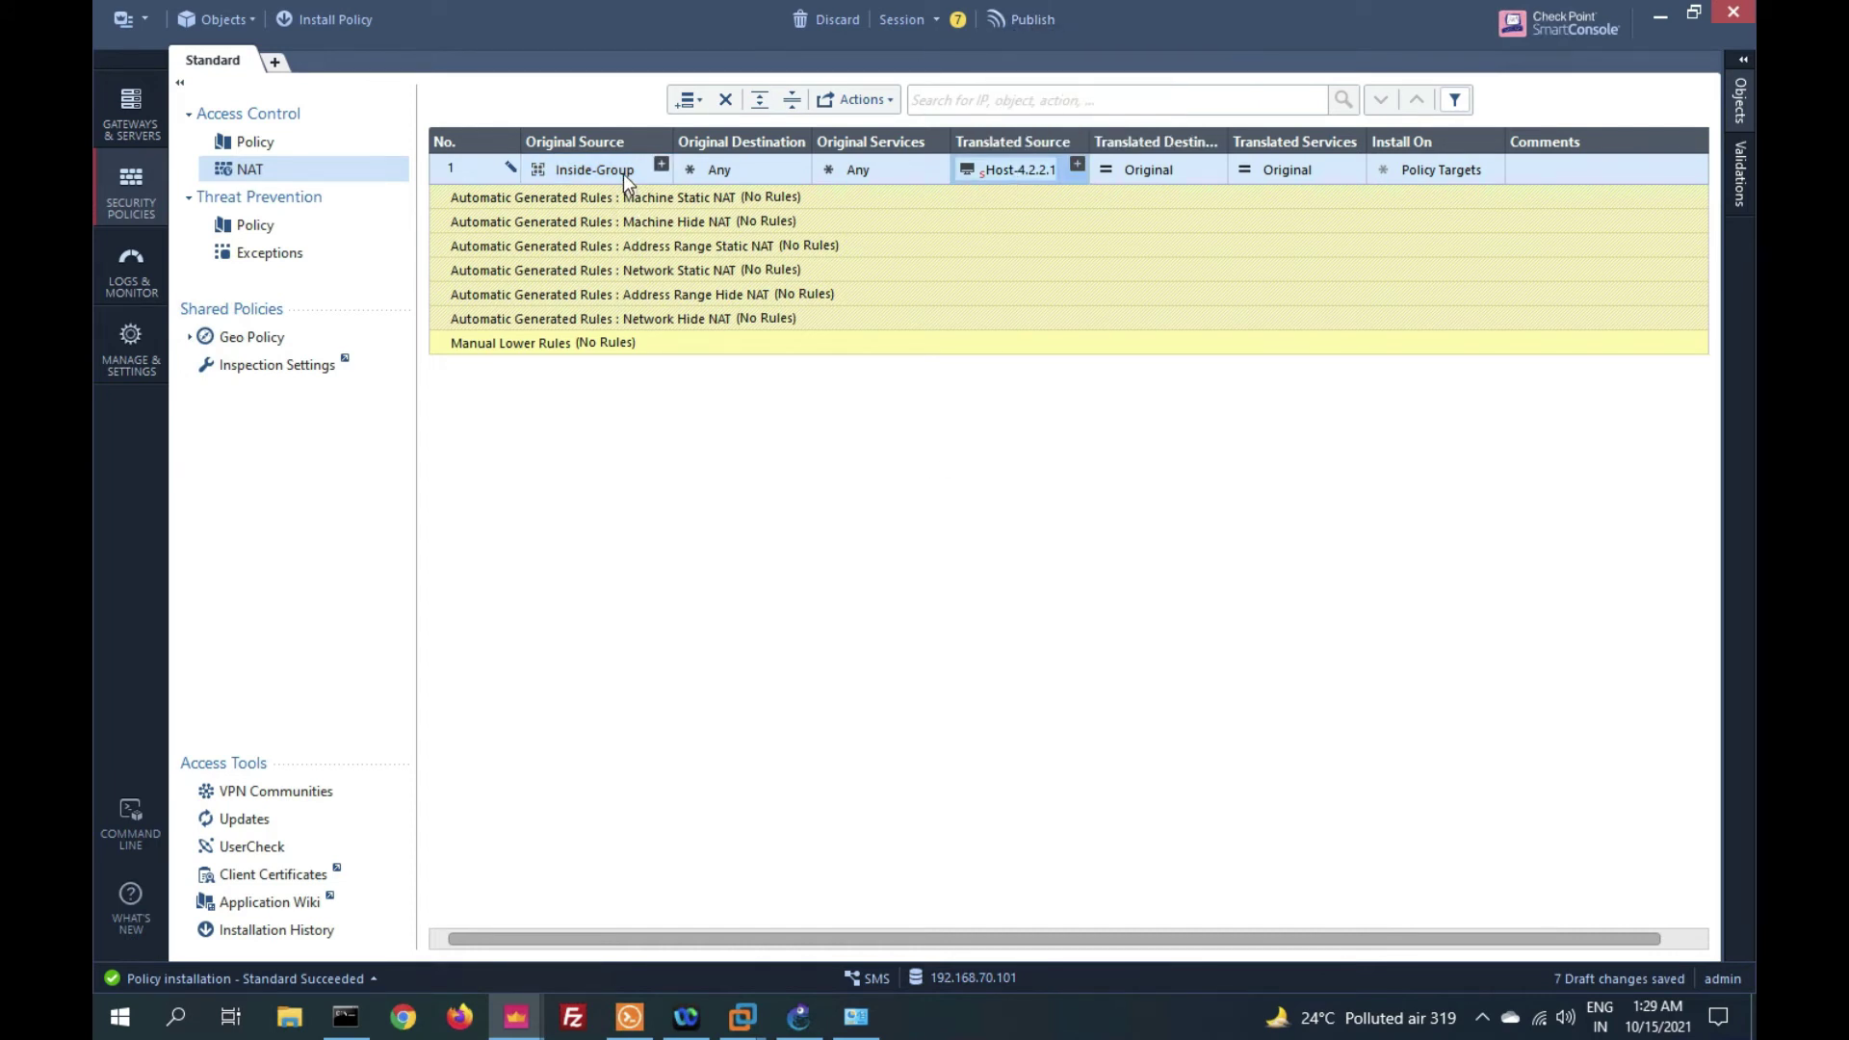
{"action": "mouse_move", "coordinate": [622, 174]}
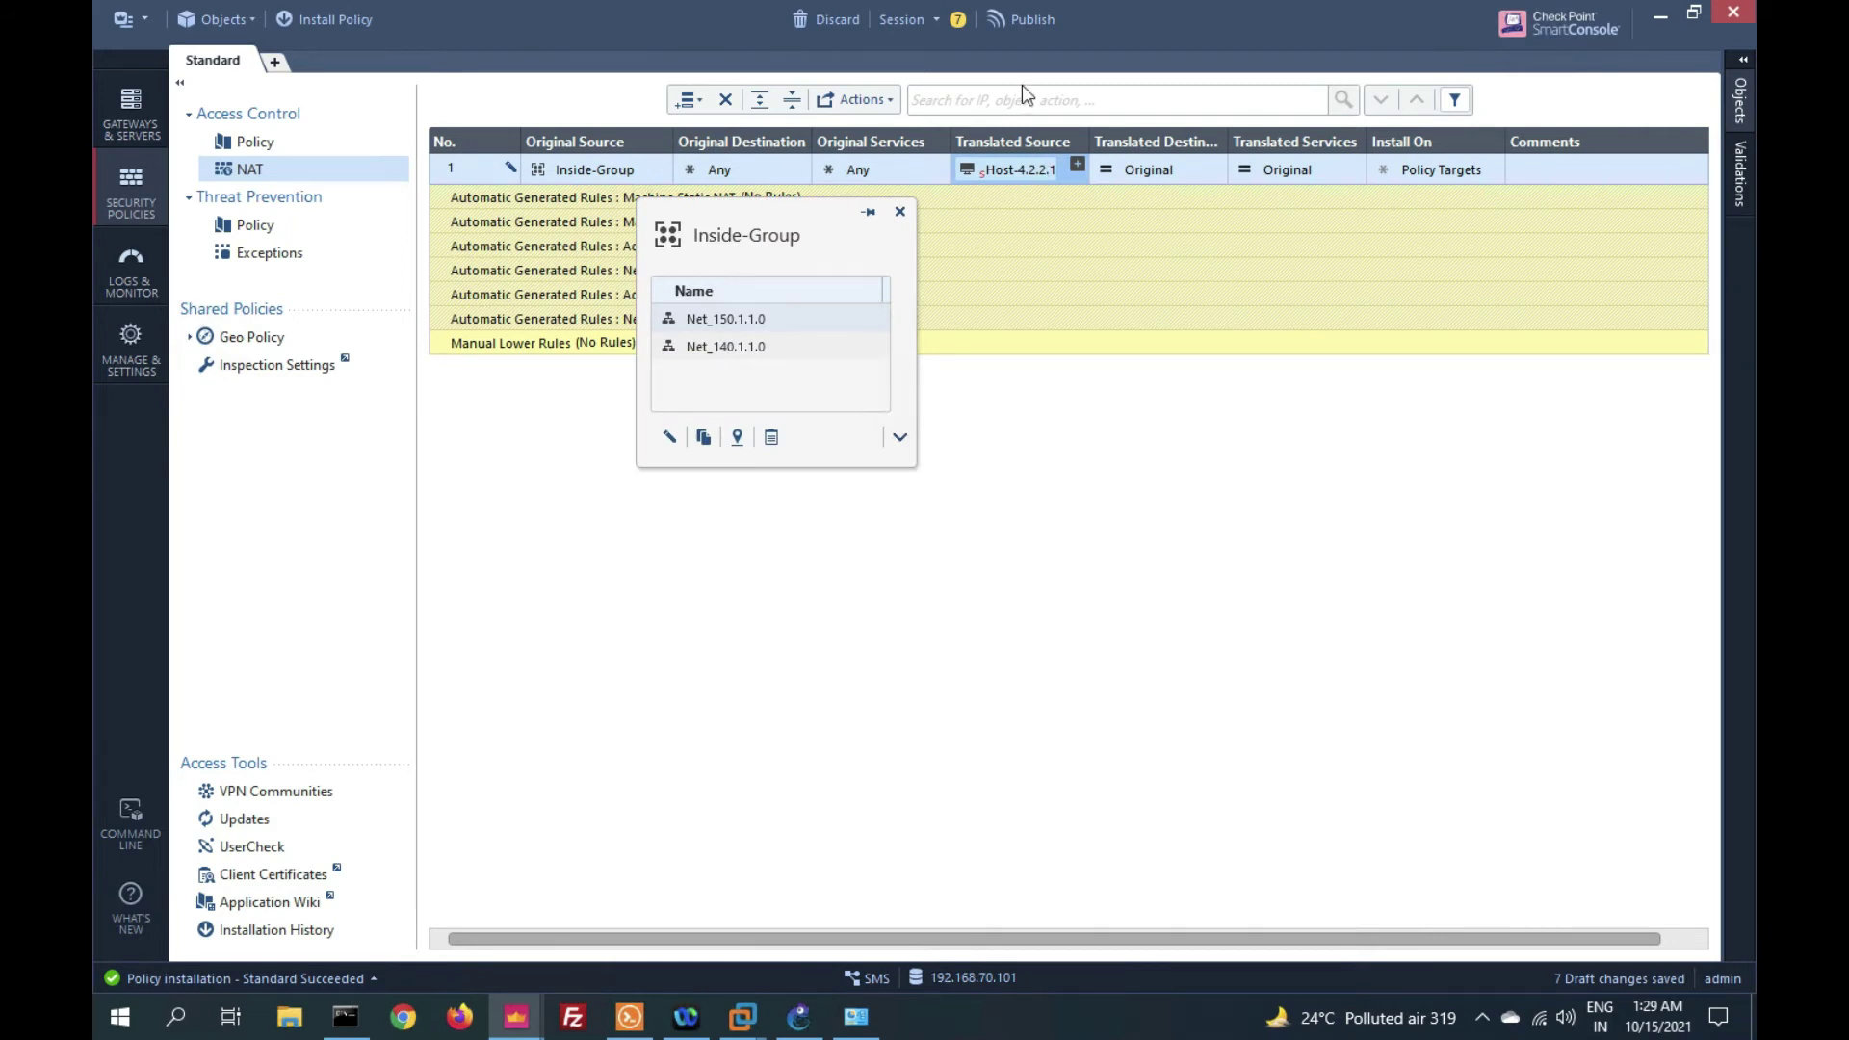
{"action": "left_click", "coordinate": [1032, 20]}
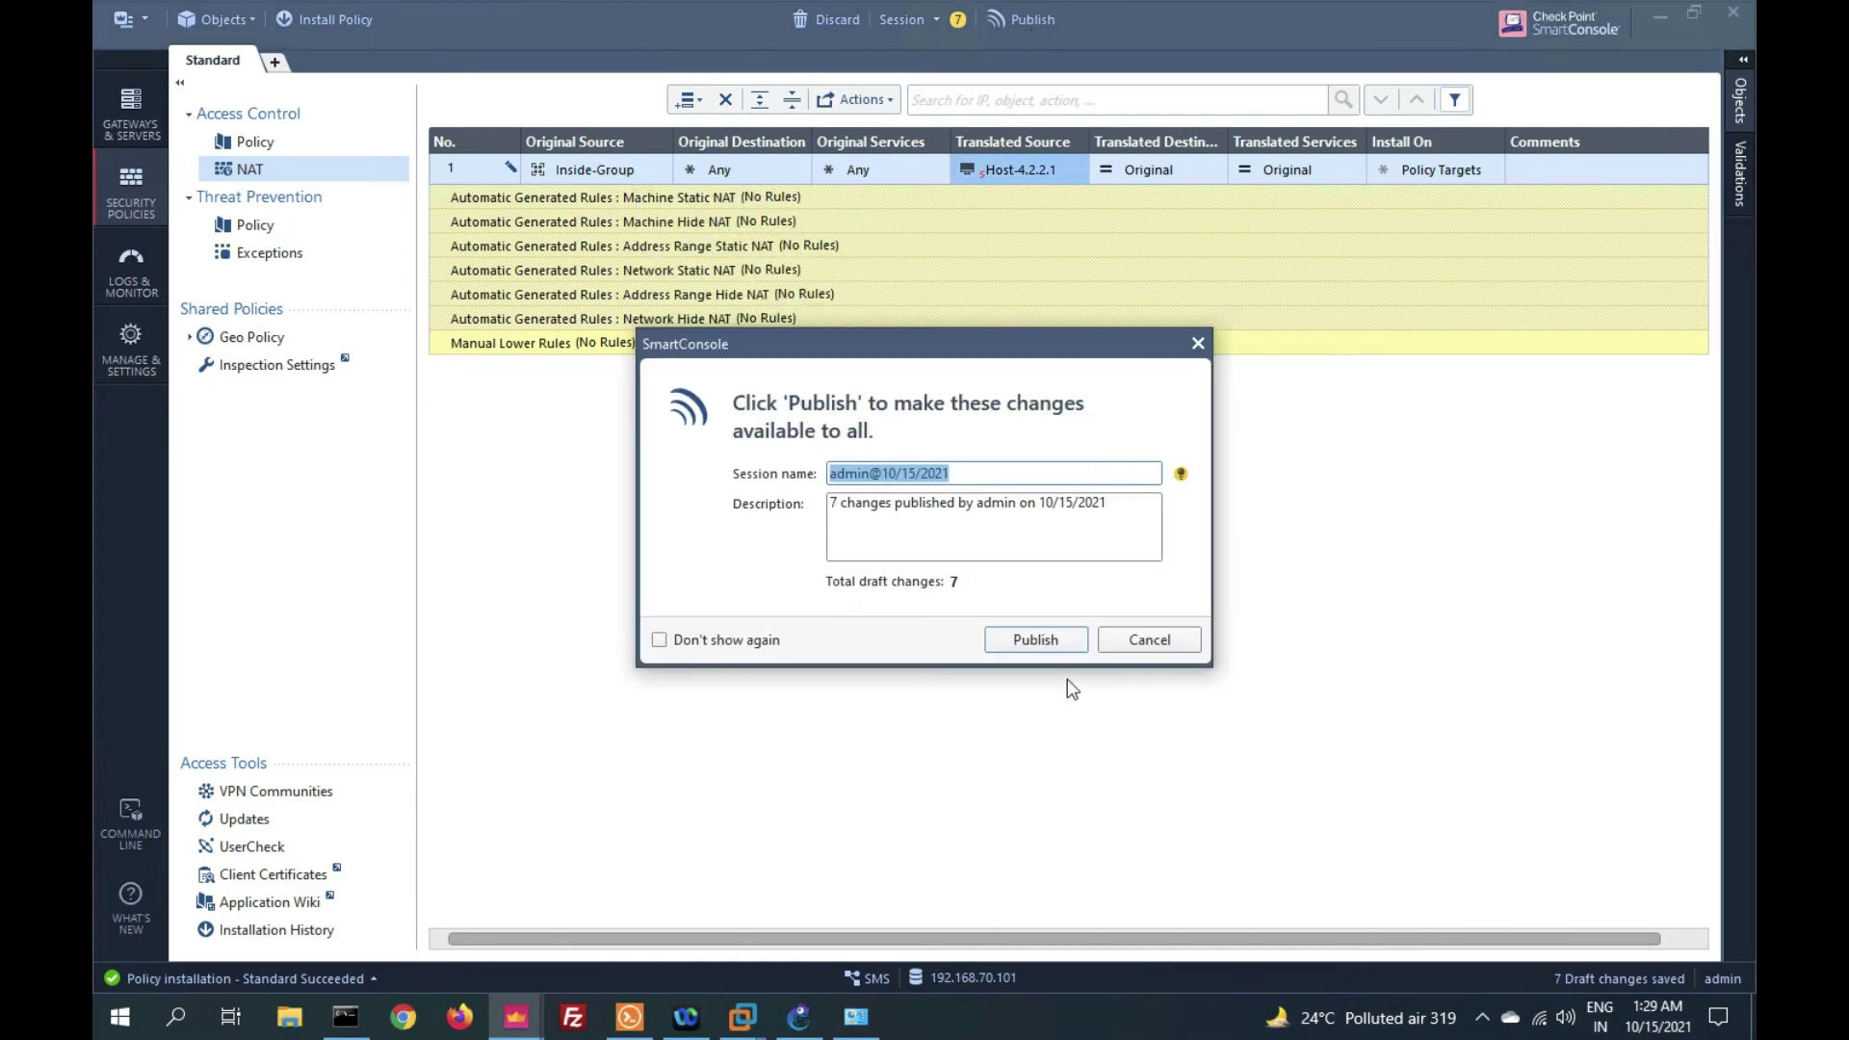
{"action": "left_click", "coordinate": [1053, 638]}
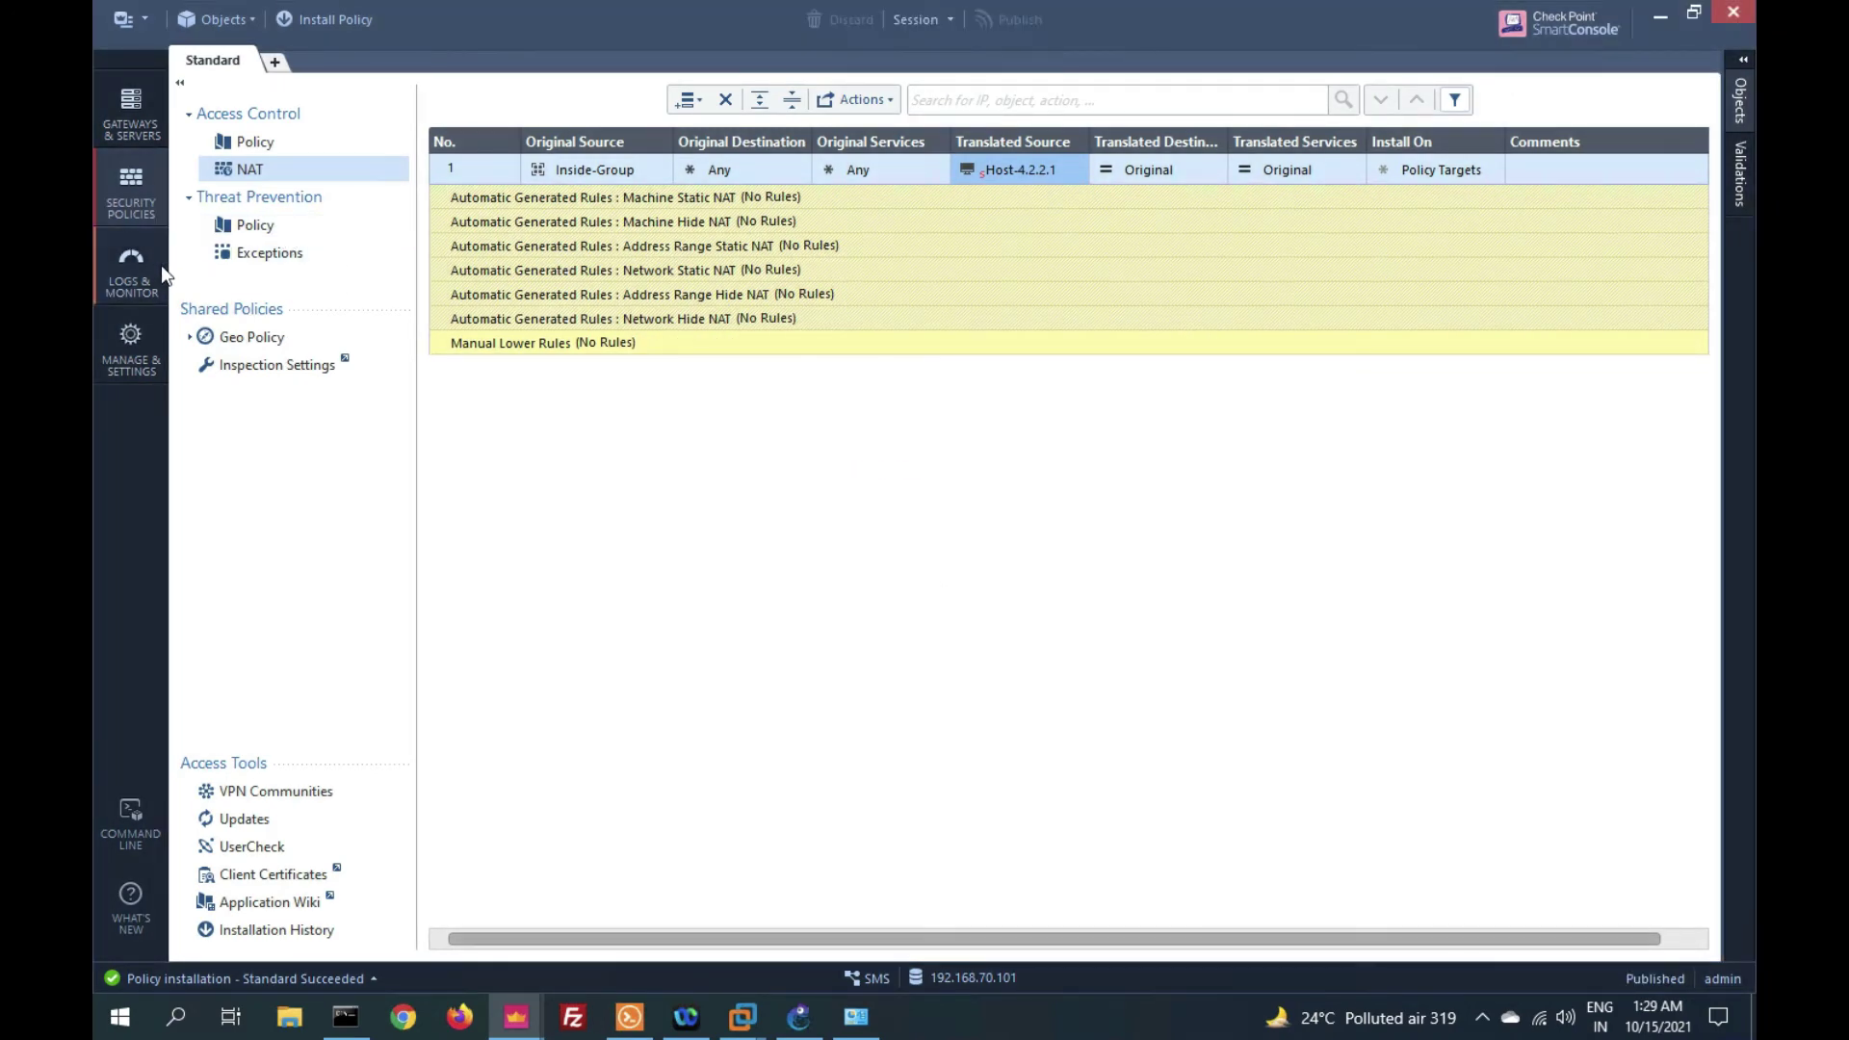
Install the Standard policy on FW and review the failure: group source needs Hide translation.
{"action": "left_click", "coordinate": [317, 21]}
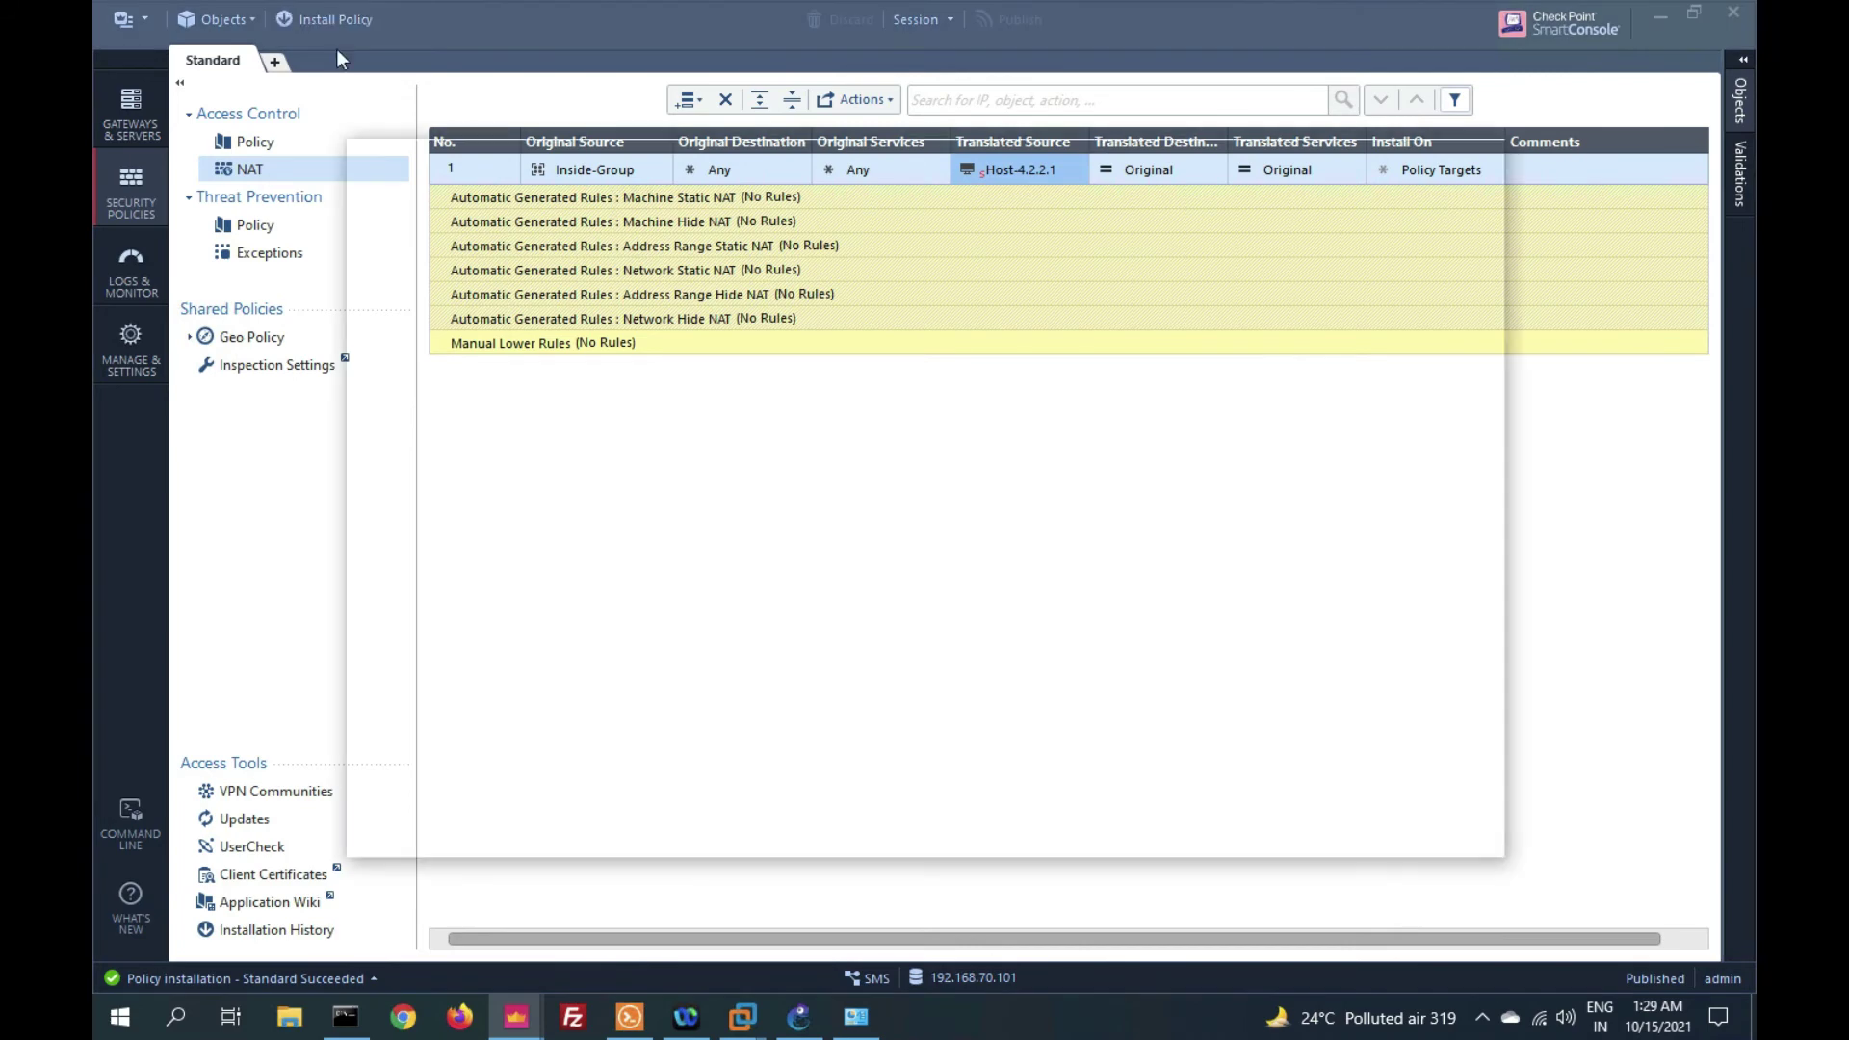
{"action": "left_click", "coordinate": [1302, 830]}
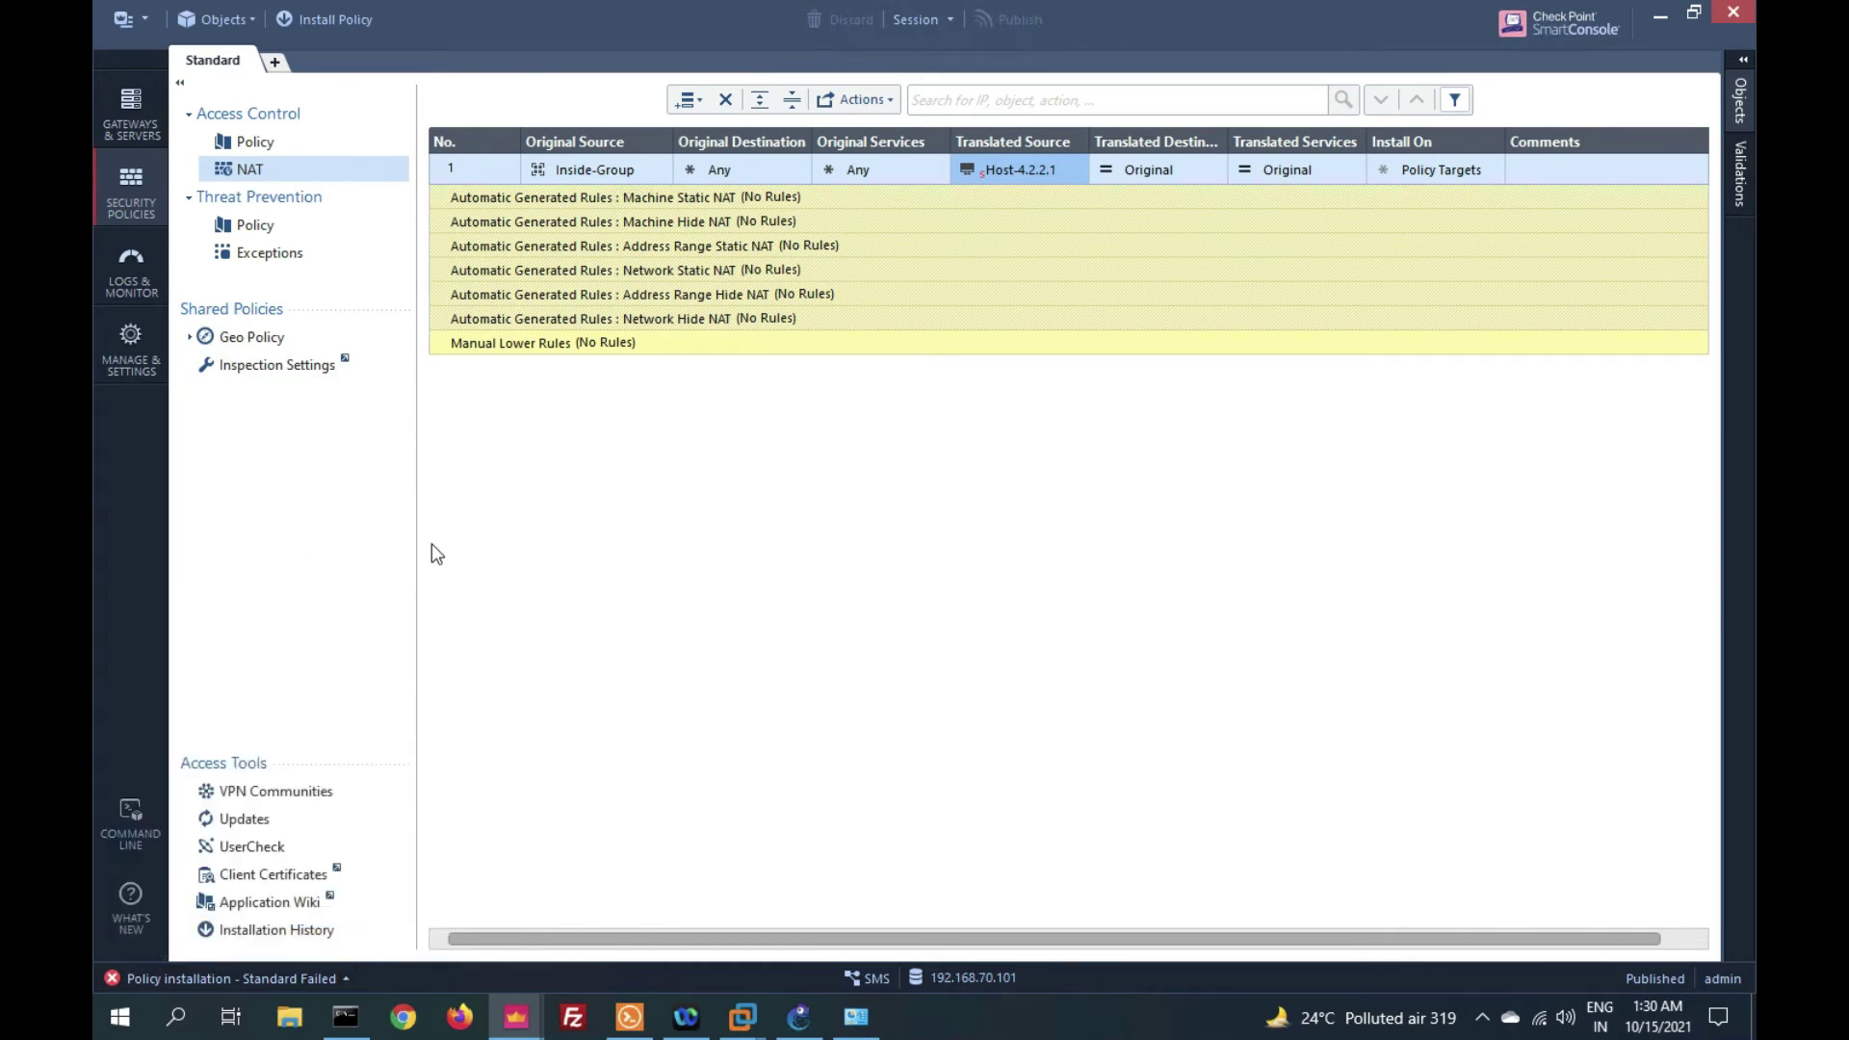
{"action": "left_click", "coordinate": [349, 985]}
{"action": "left_click", "coordinate": [470, 577]}
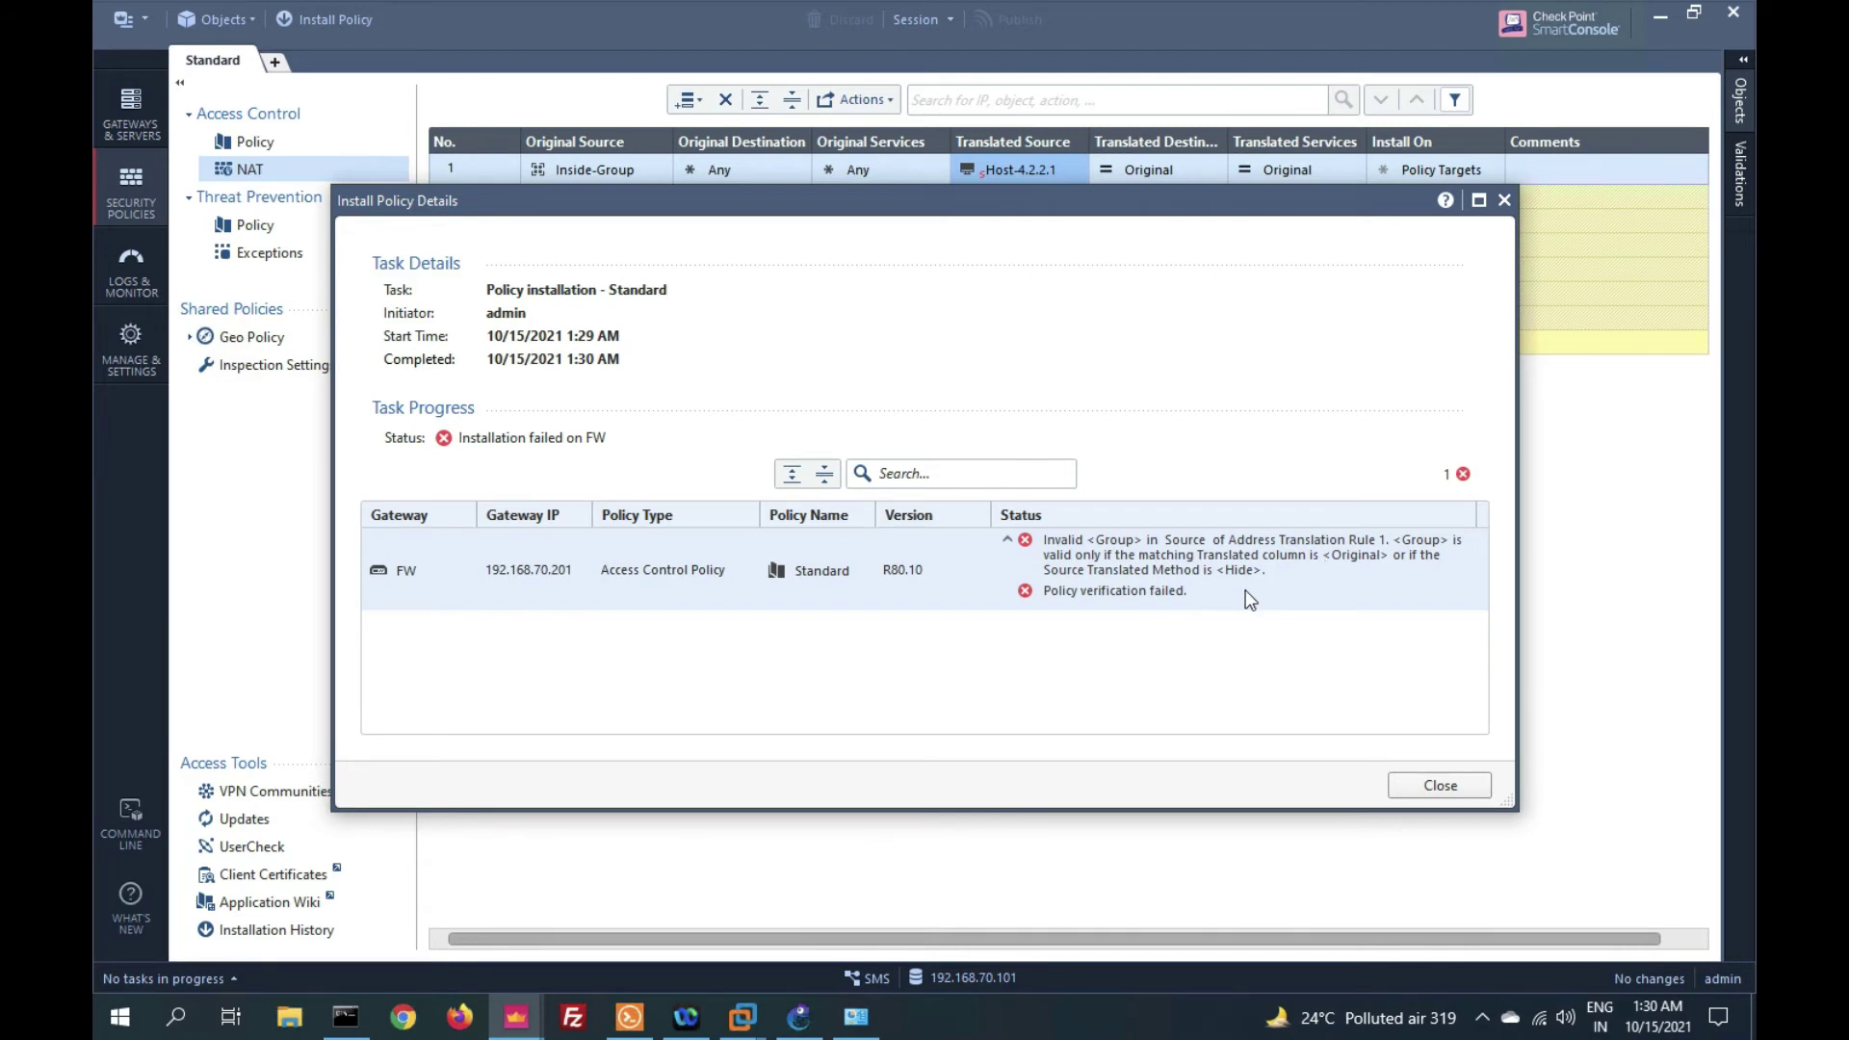
{"action": "left_click", "coordinate": [1439, 791]}
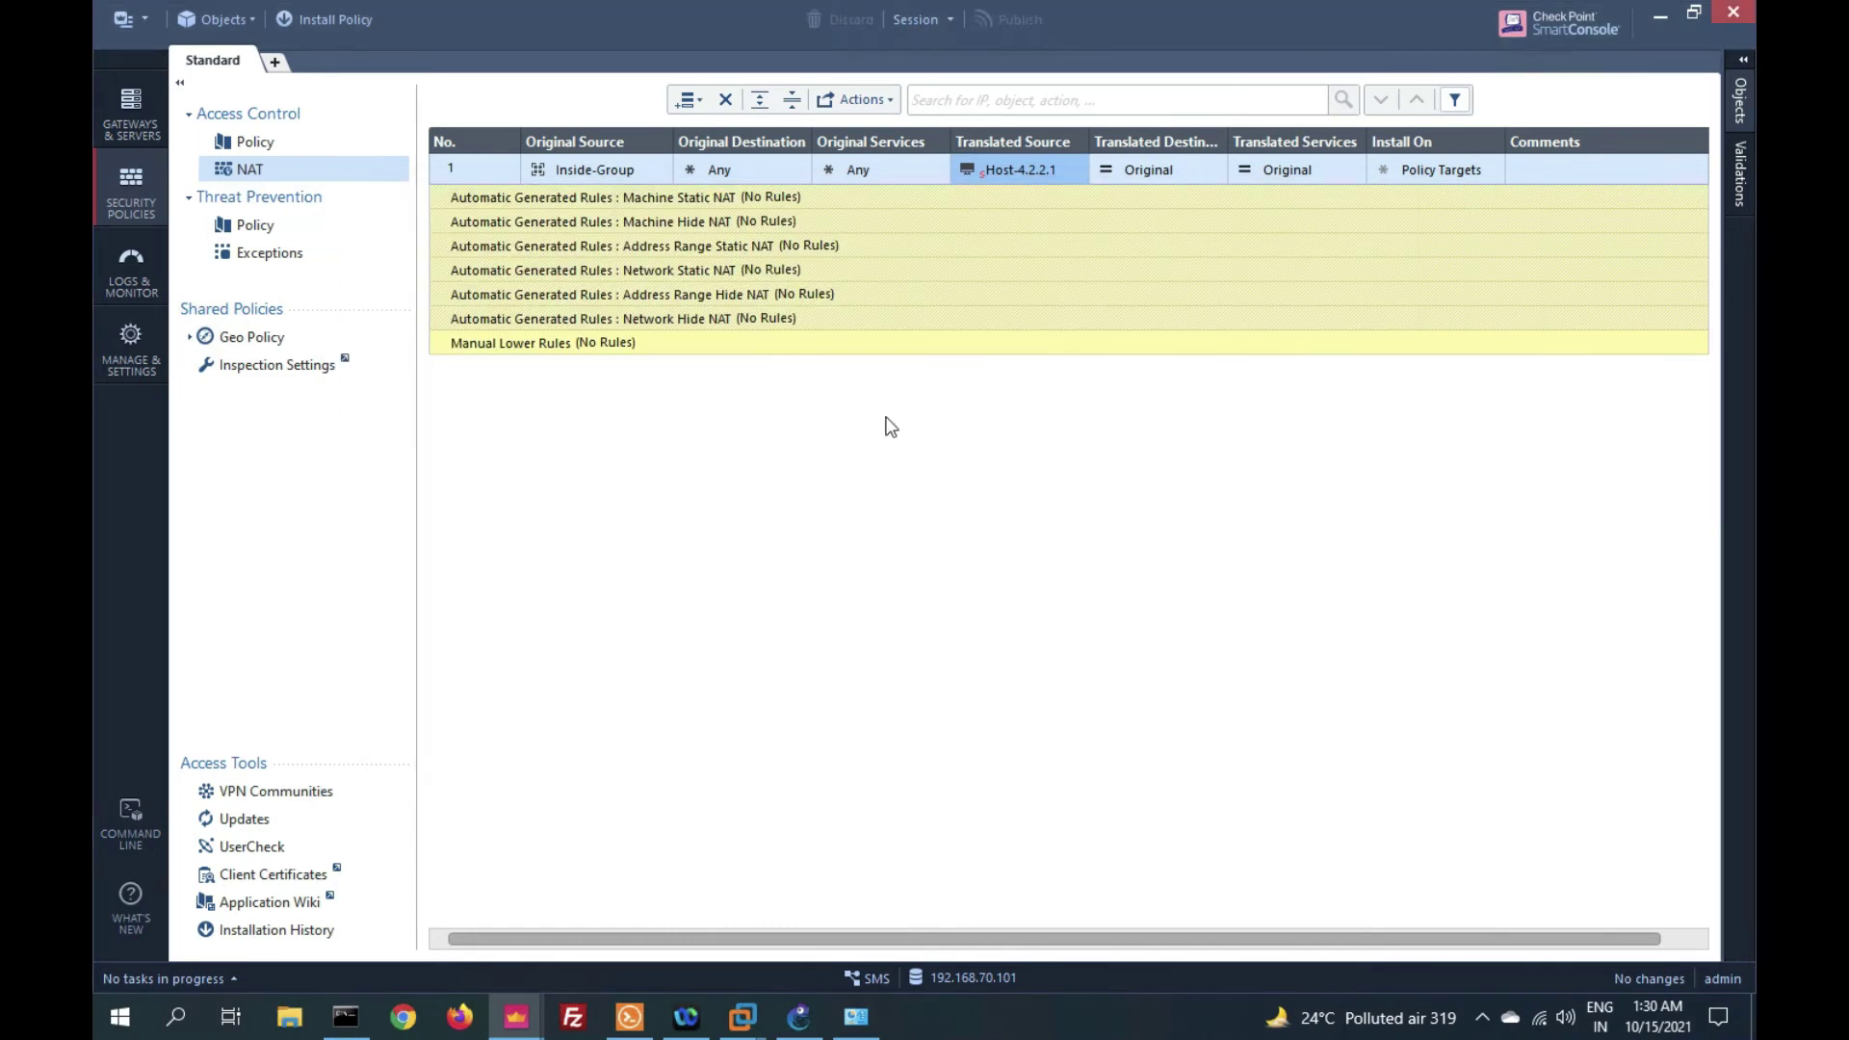
Set rule 1's NAT method to Hide for translated source Host-4.2.2.1.
{"action": "mouse_move", "coordinate": [959, 178]}
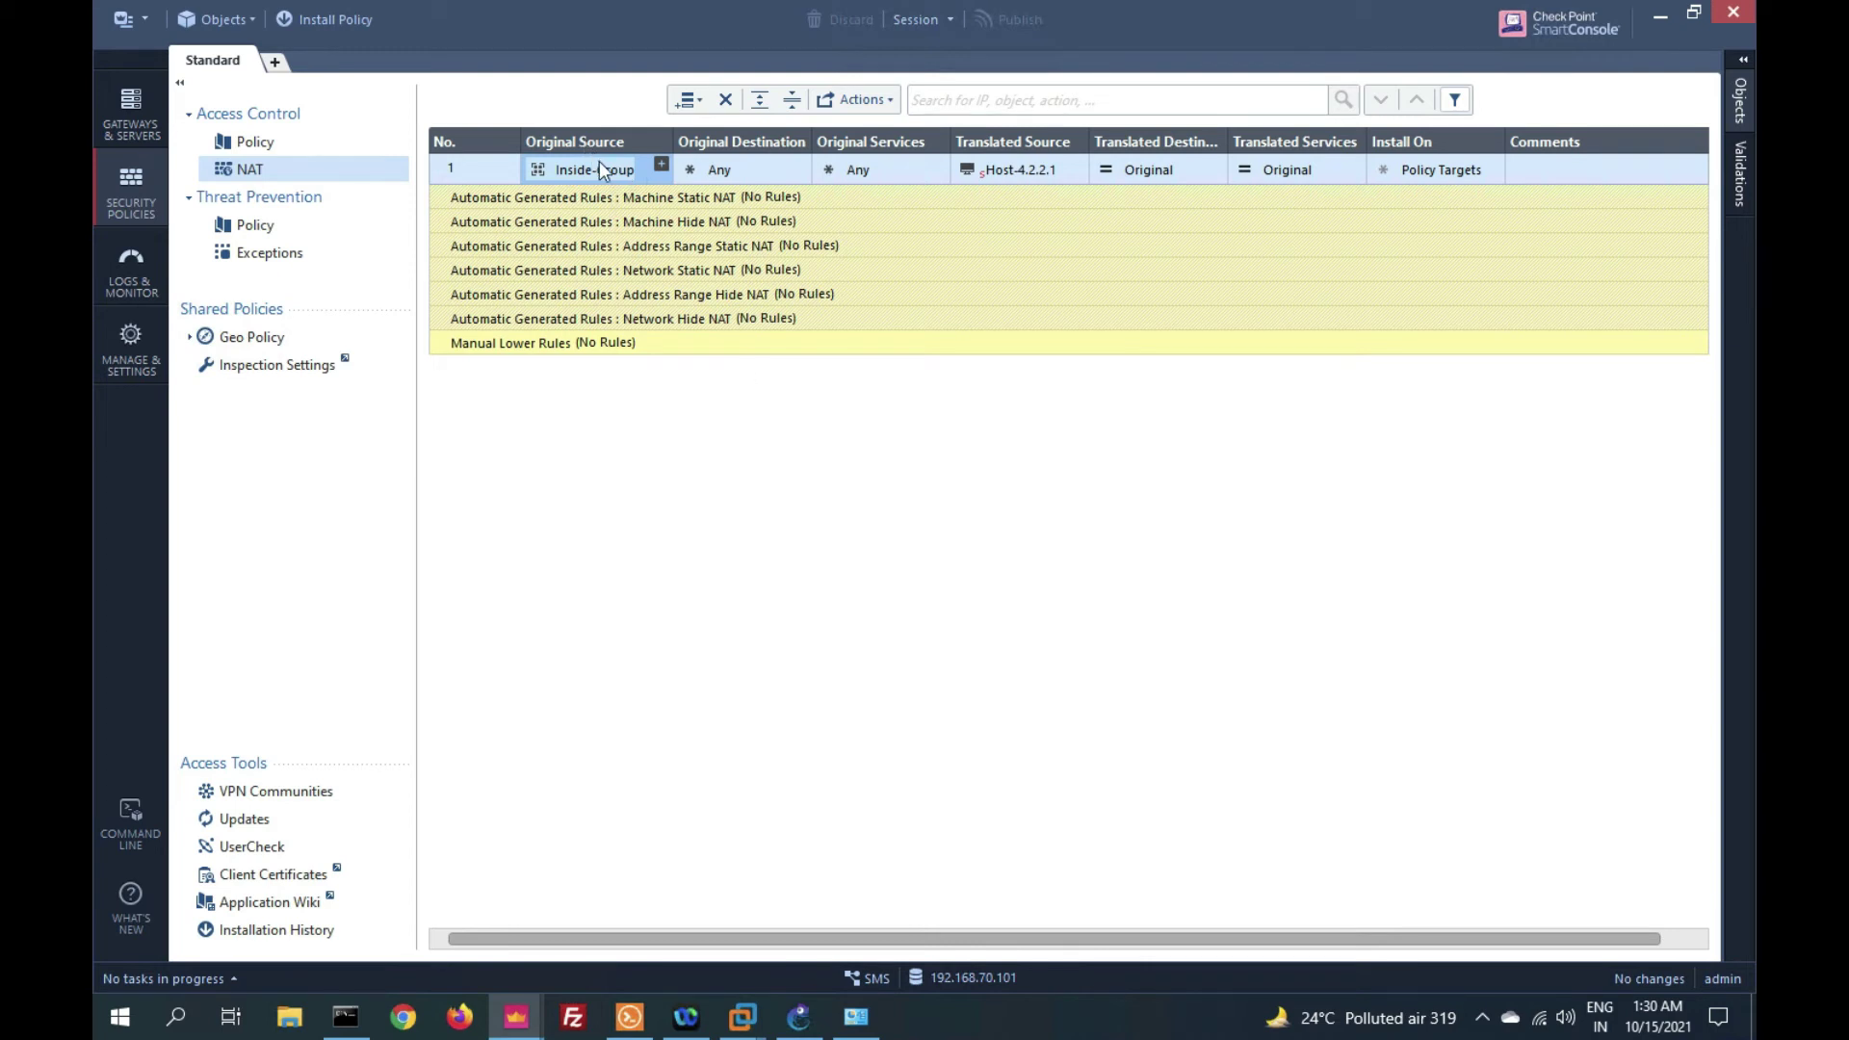
{"action": "mouse_move", "coordinate": [599, 162]}
{"action": "right_click", "coordinate": [1015, 170]}
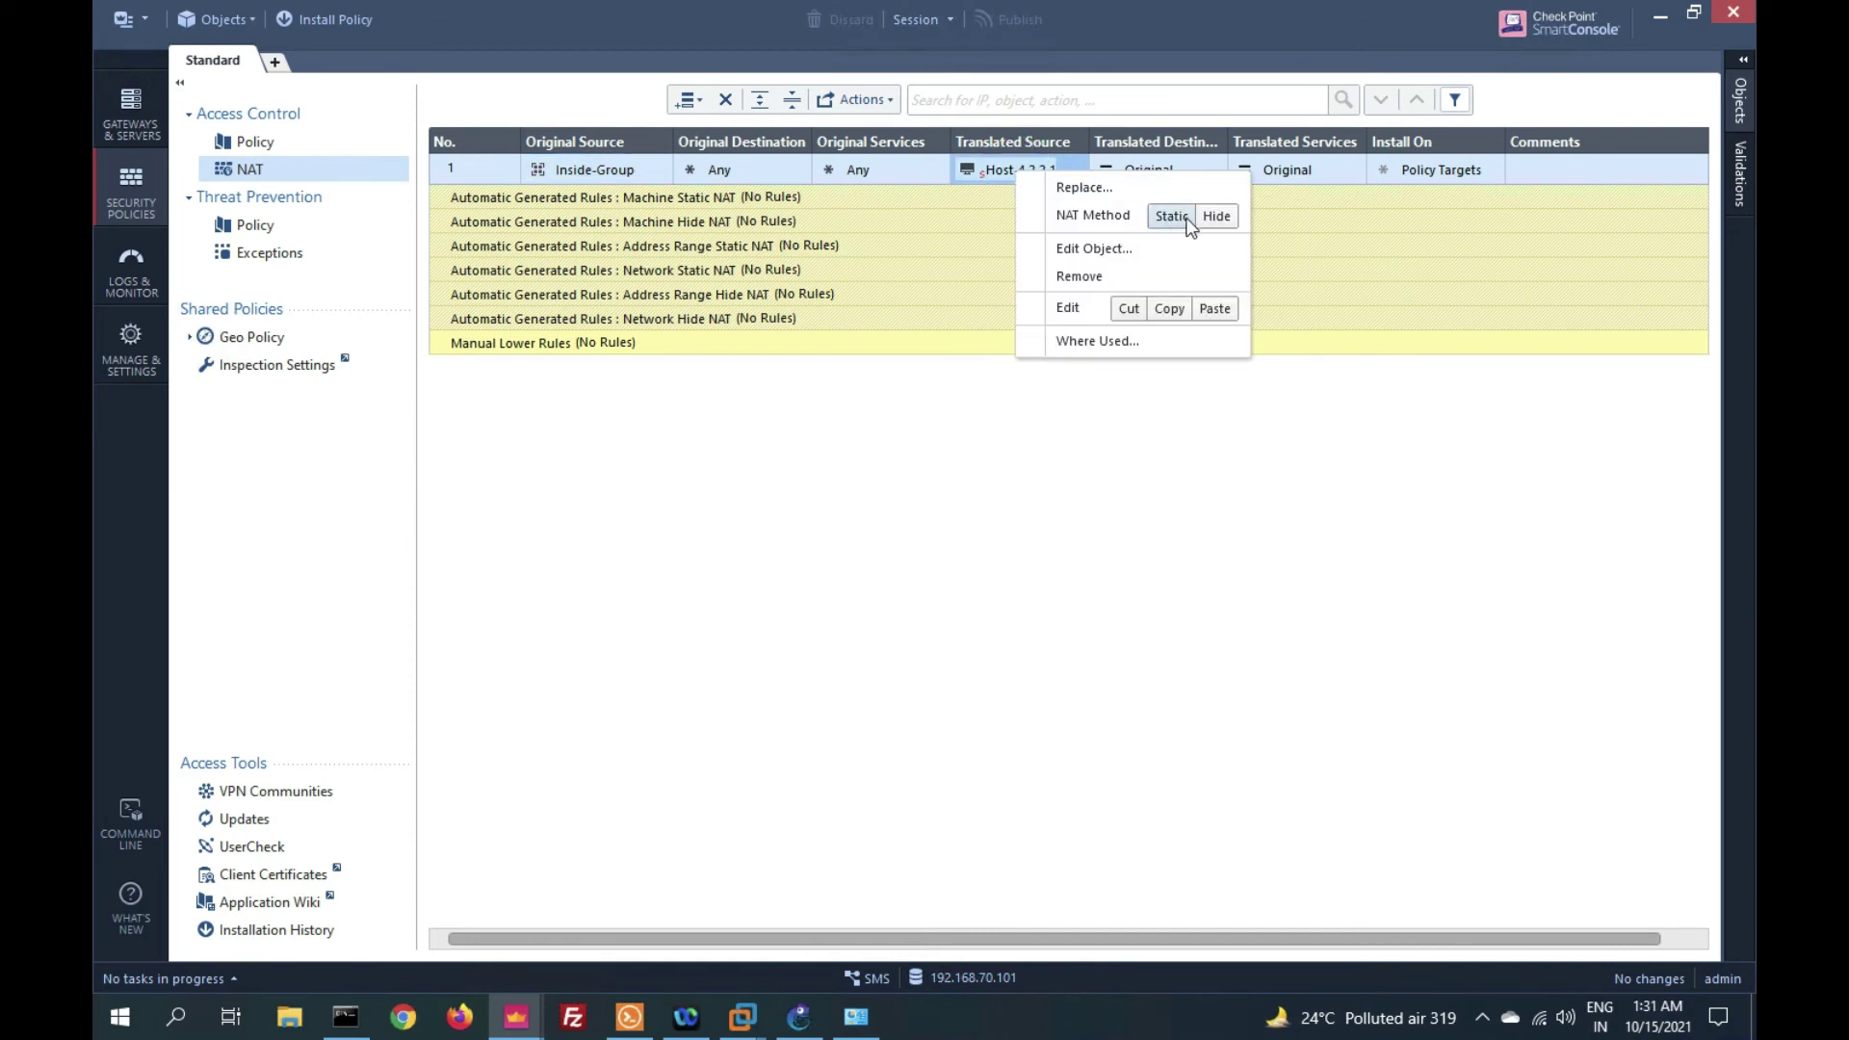
{"action": "left_click", "coordinate": [1217, 218]}
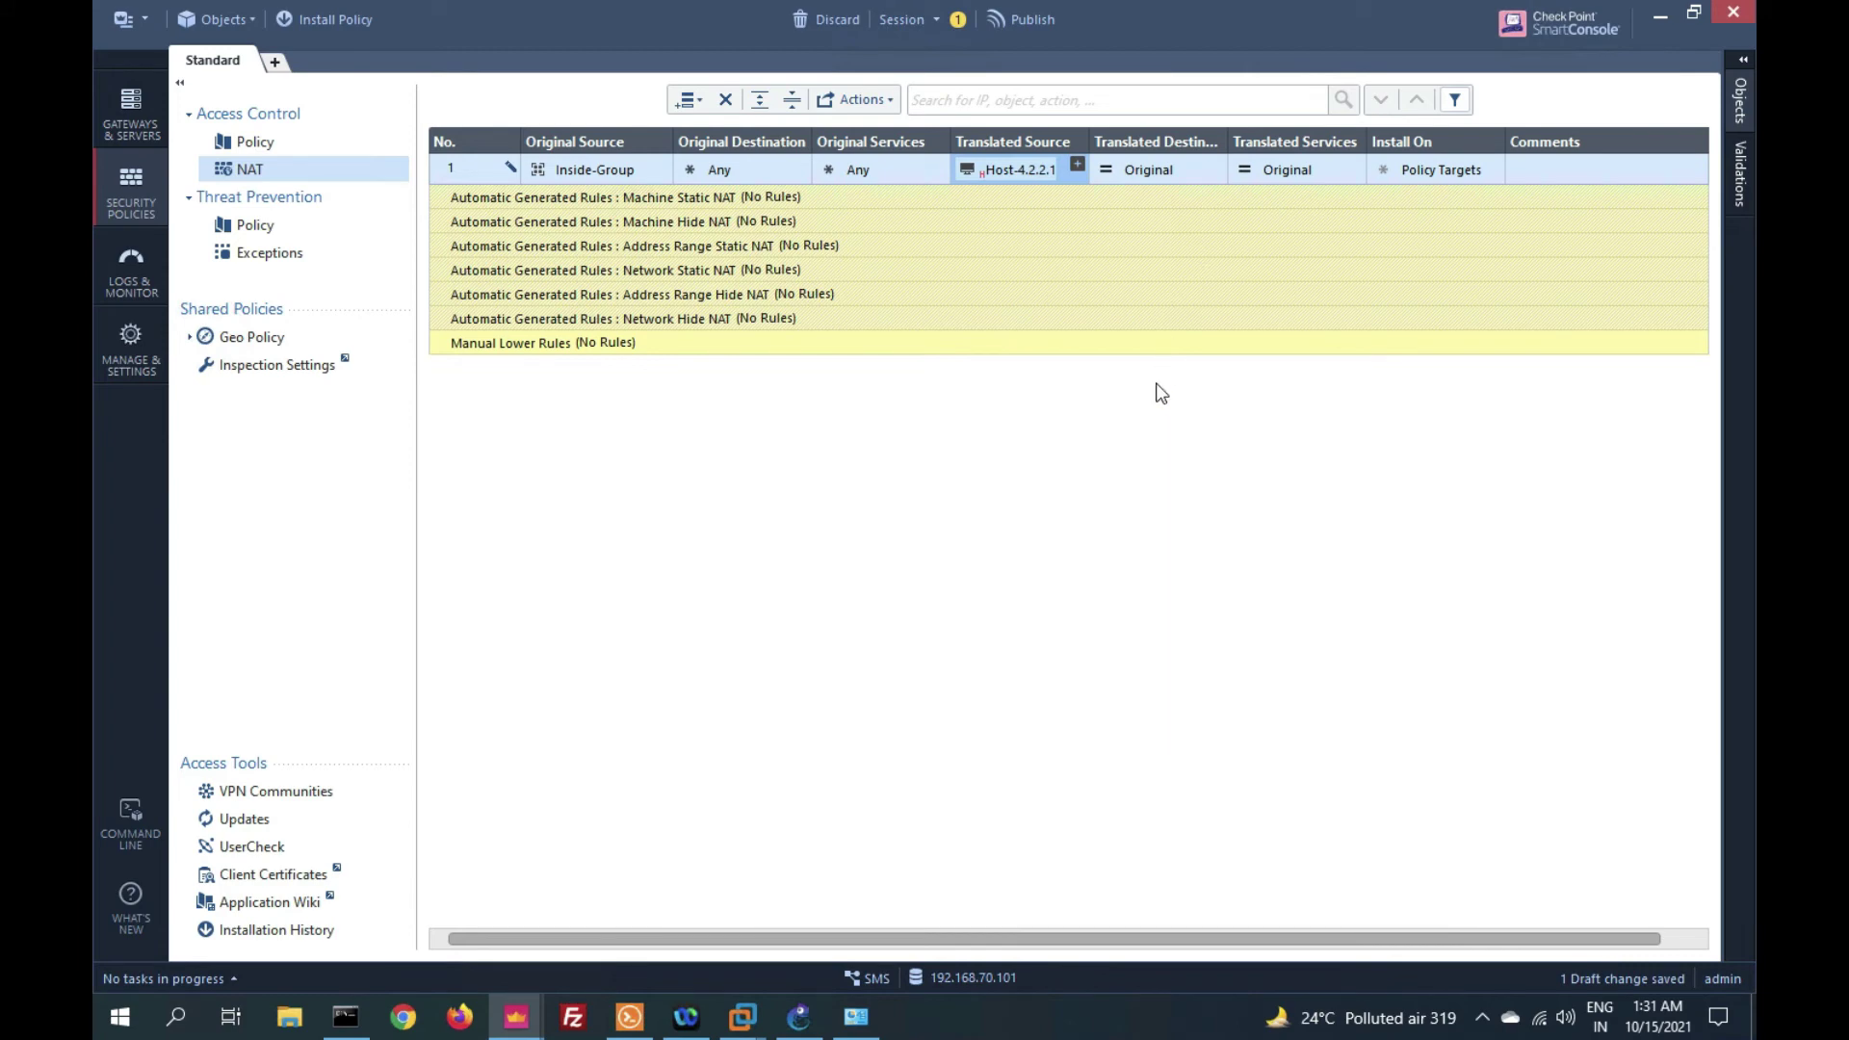
Publish the change and install the Standard policy on FW.
{"action": "left_click", "coordinate": [1028, 28]}
{"action": "left_click", "coordinate": [1055, 643]}
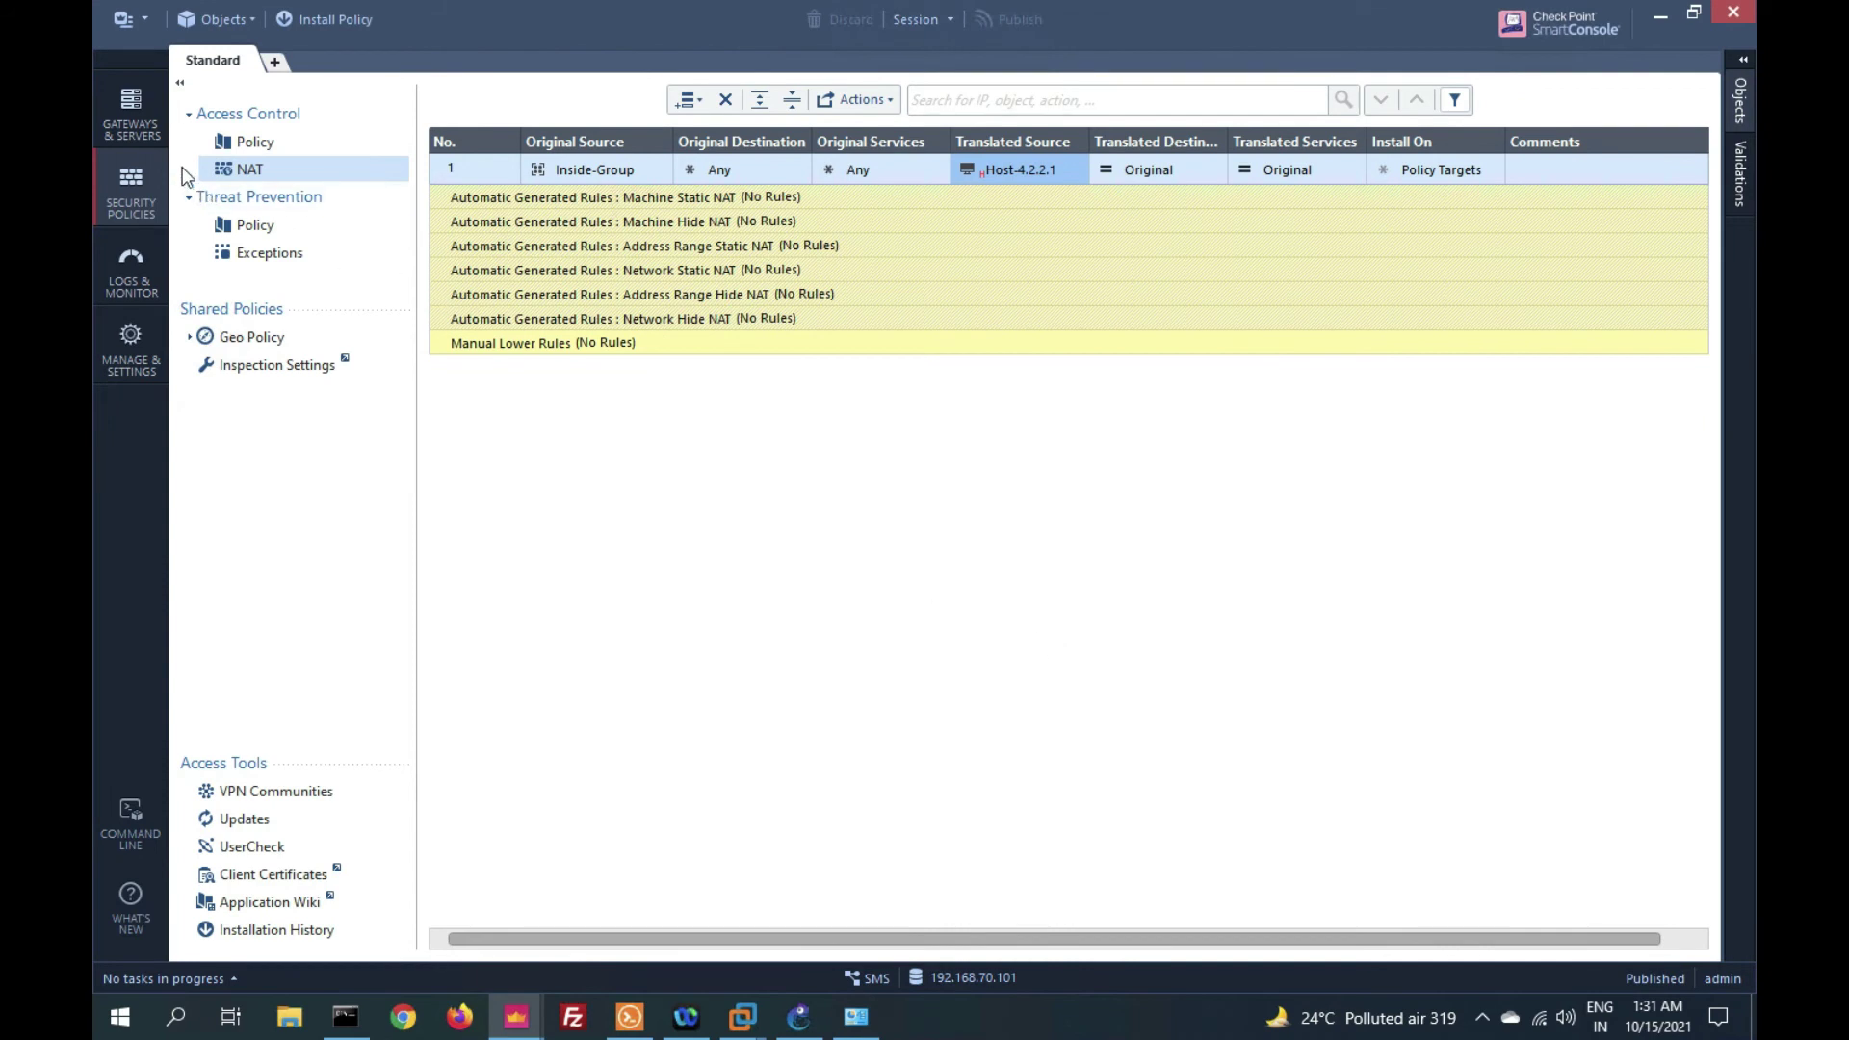
{"action": "left_click", "coordinate": [323, 23]}
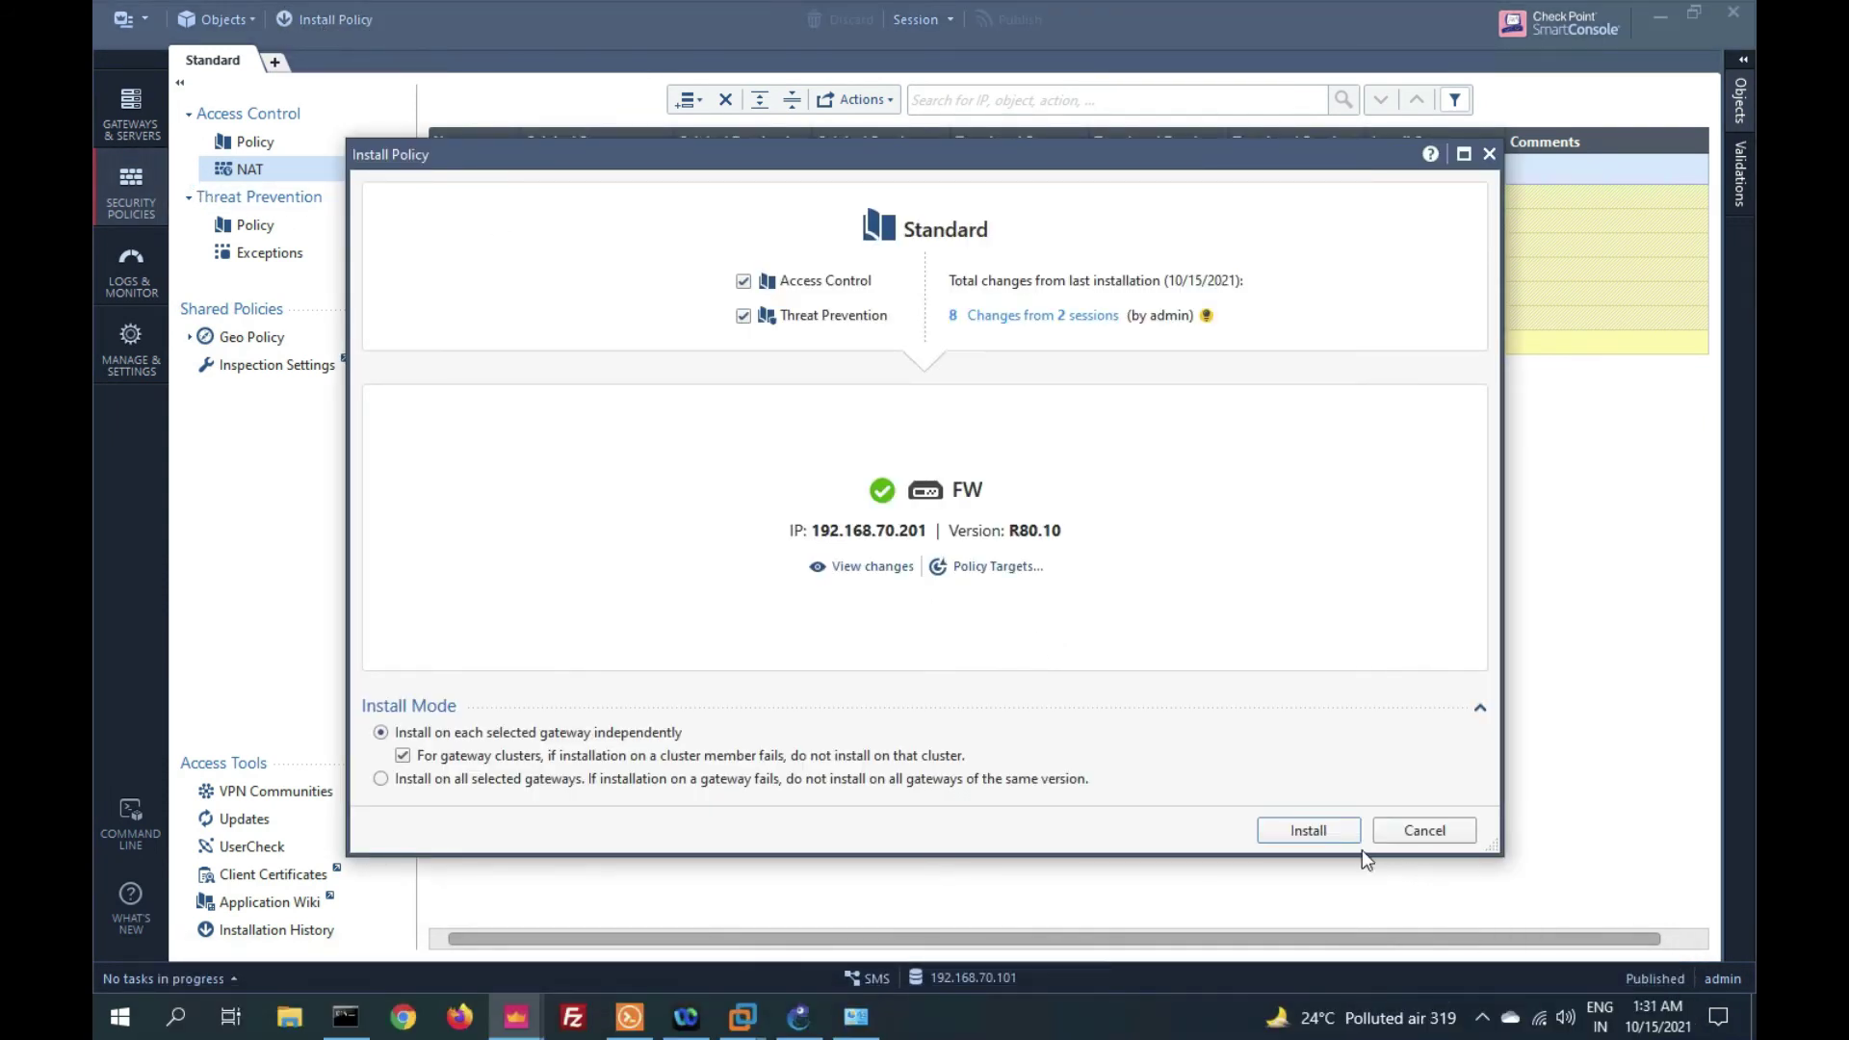
{"action": "left_click", "coordinate": [1333, 834]}
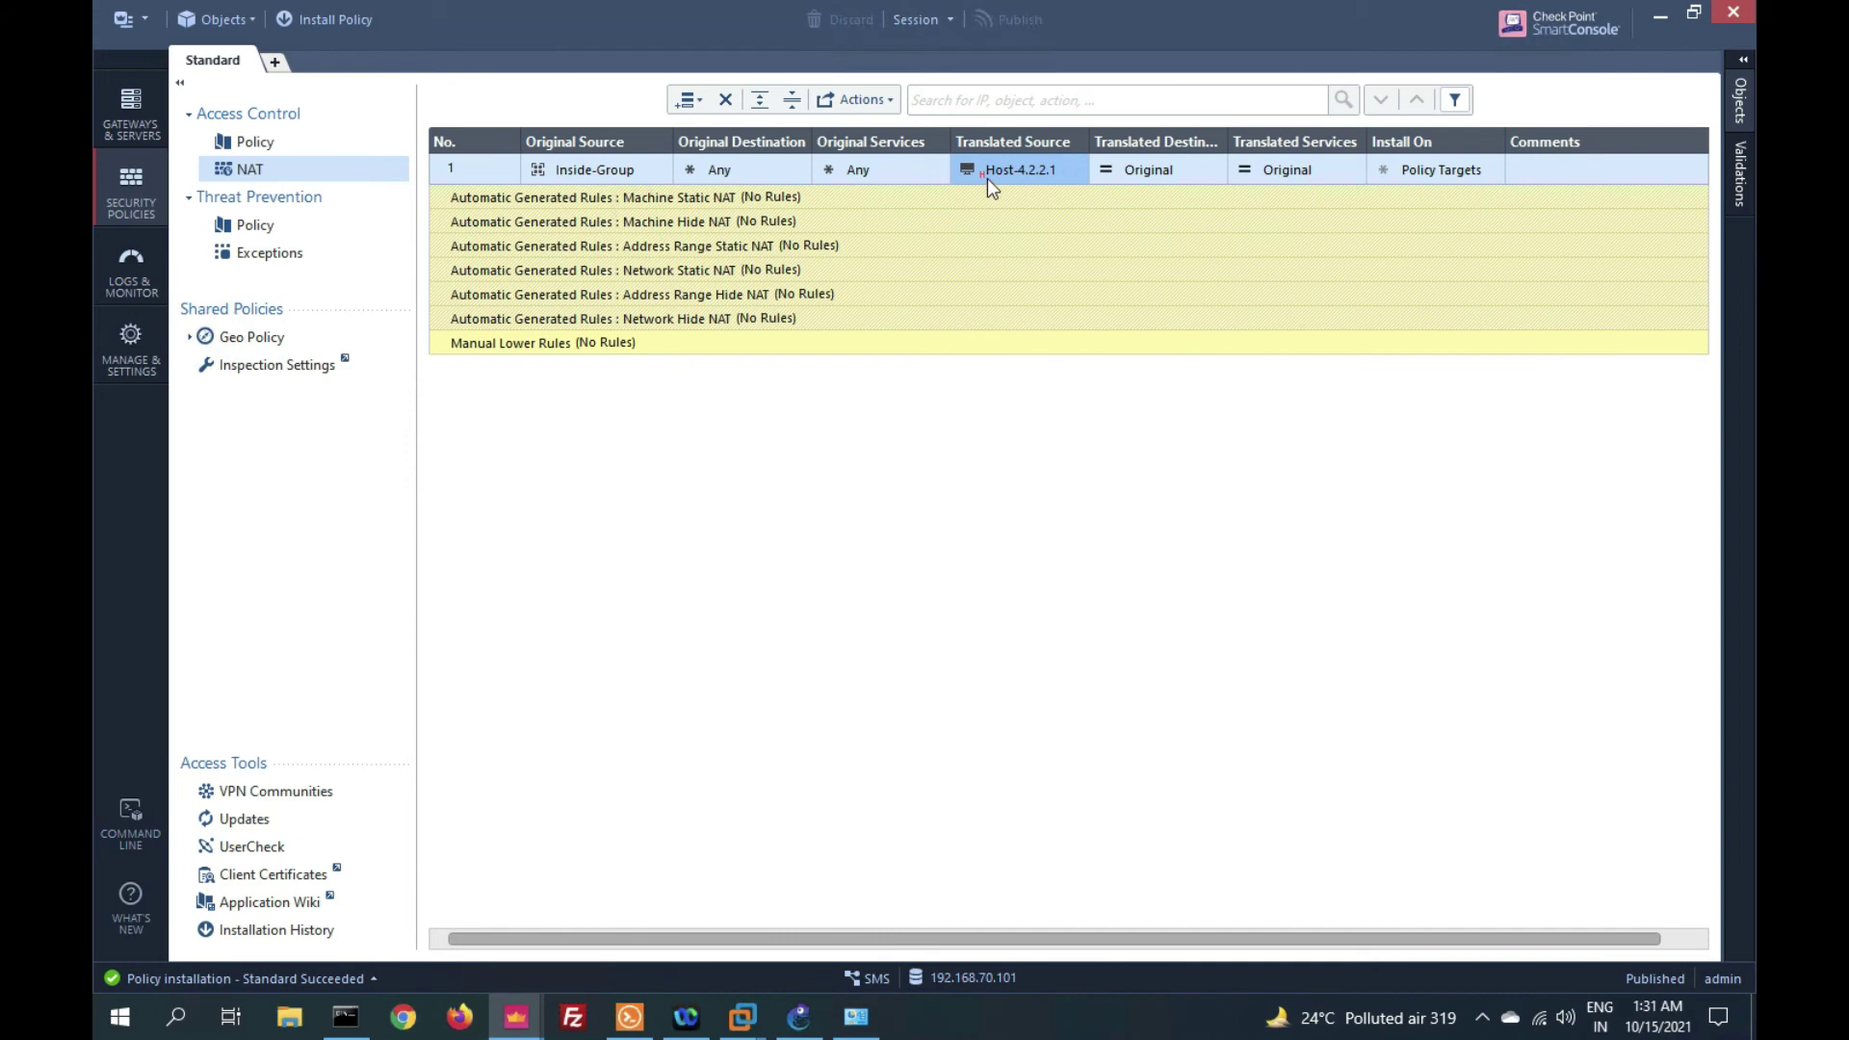
In GNS3, move the 4.2.2.1 label beside FW's eth-3 and 4.2.2.10 beside Internet_RTR, then return to SmartConsole.
{"action": "left_click", "coordinate": [812, 1029]}
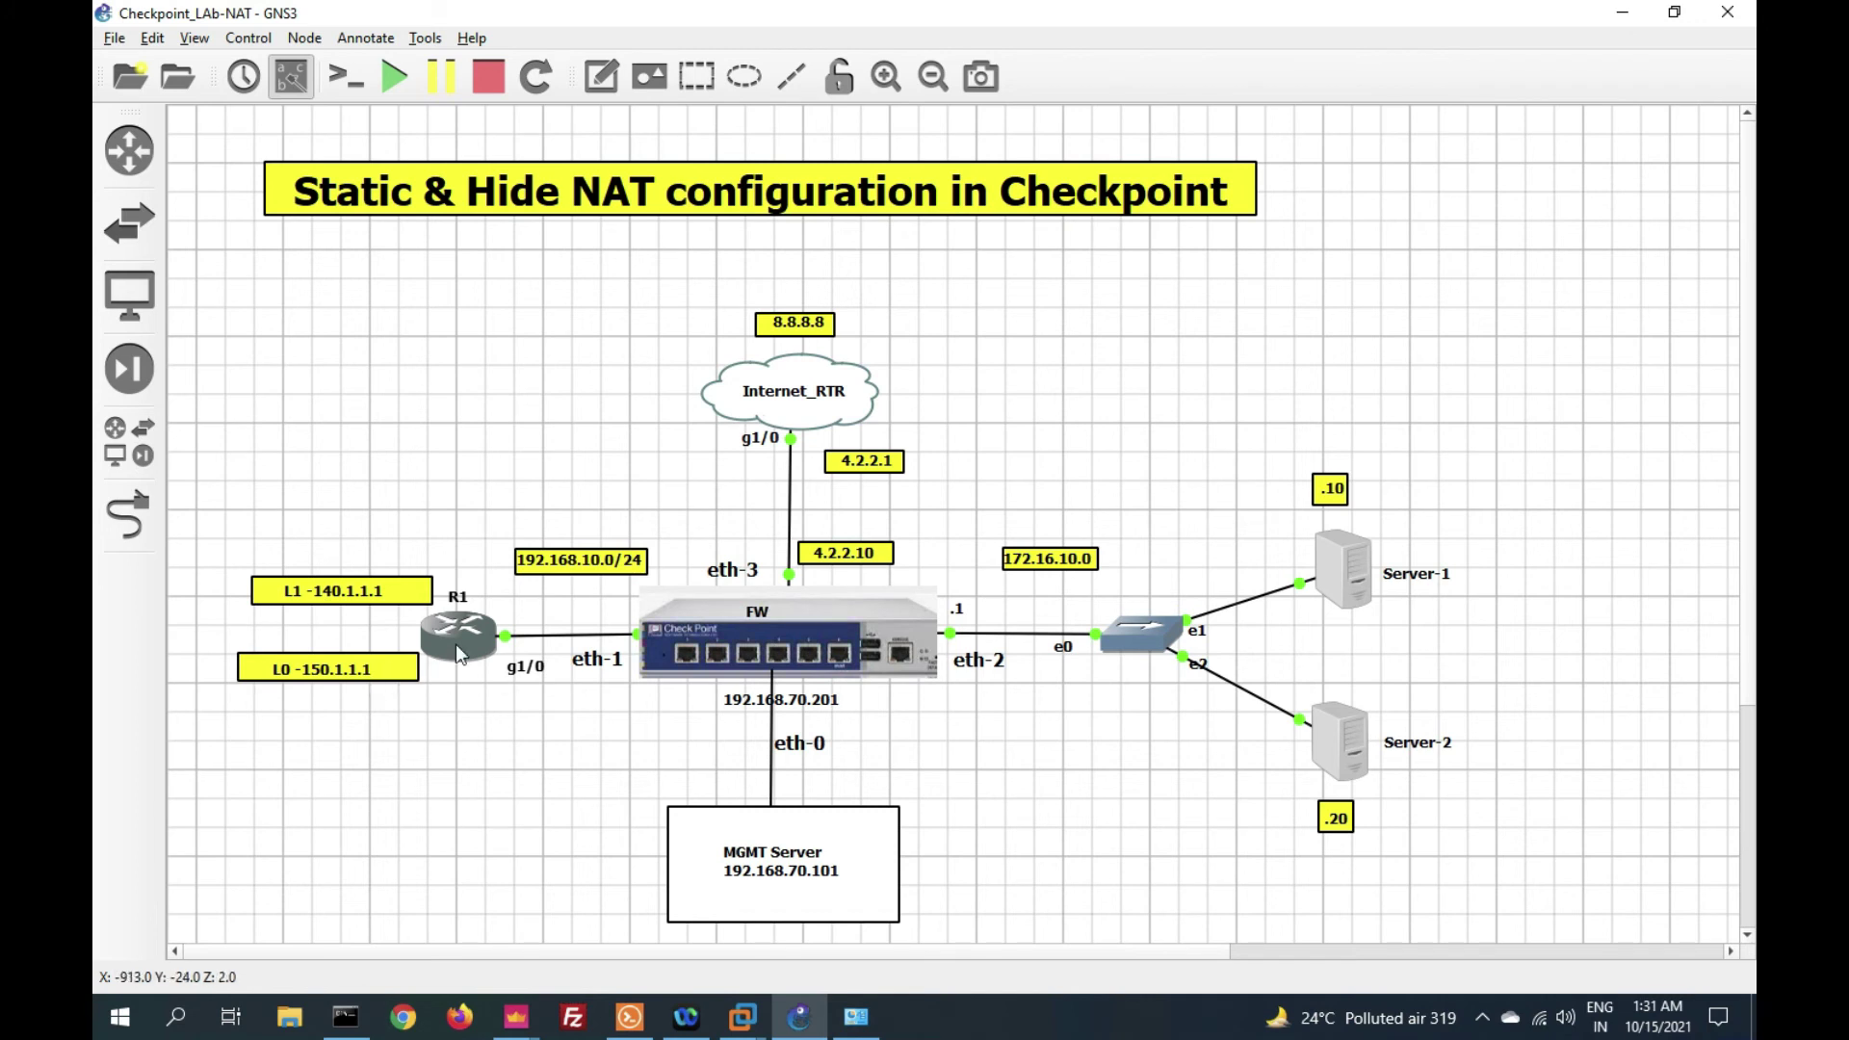
{"action": "left_click", "coordinate": [295, 537]}
{"action": "left_click_drag", "start_coordinate": [292, 535], "coordinate": [439, 741]}
{"action": "left_click", "coordinate": [834, 537]}
{"action": "left_click_drag", "start_coordinate": [834, 540], "coordinate": [917, 570]}
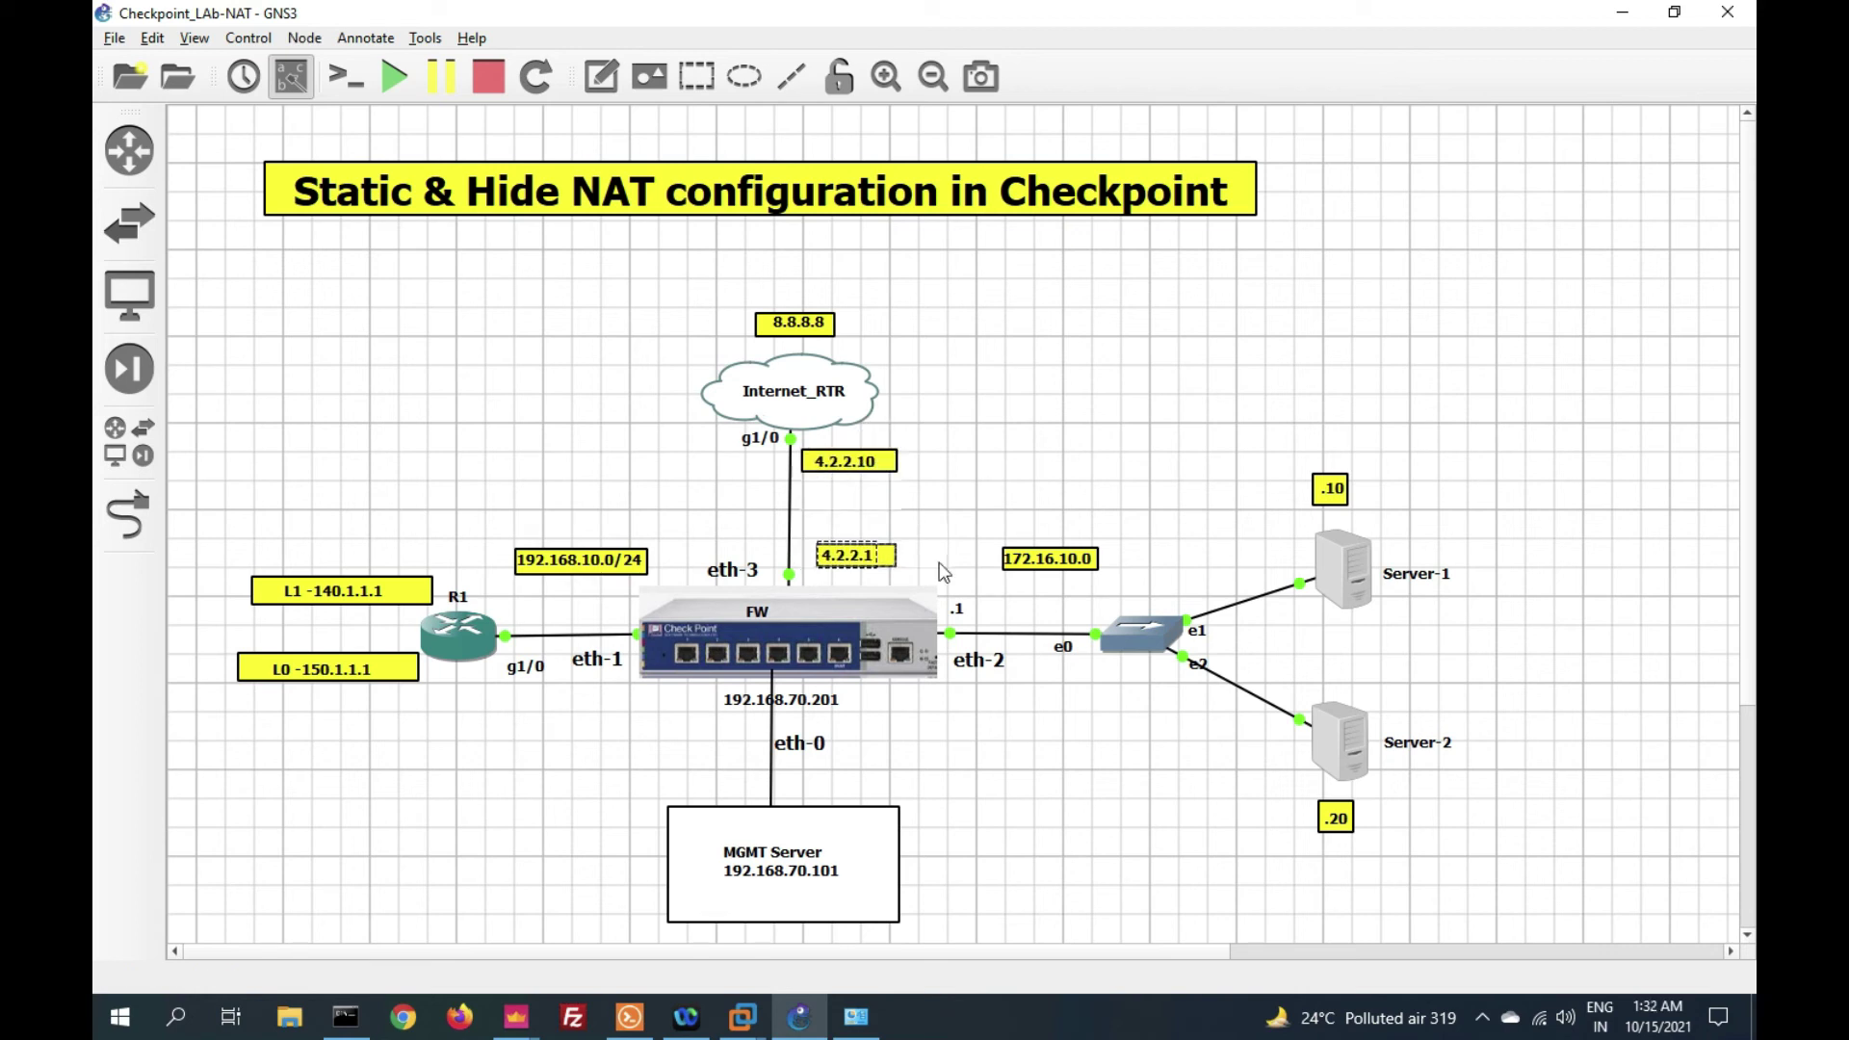
{"action": "mouse_move", "coordinate": [799, 1016]}
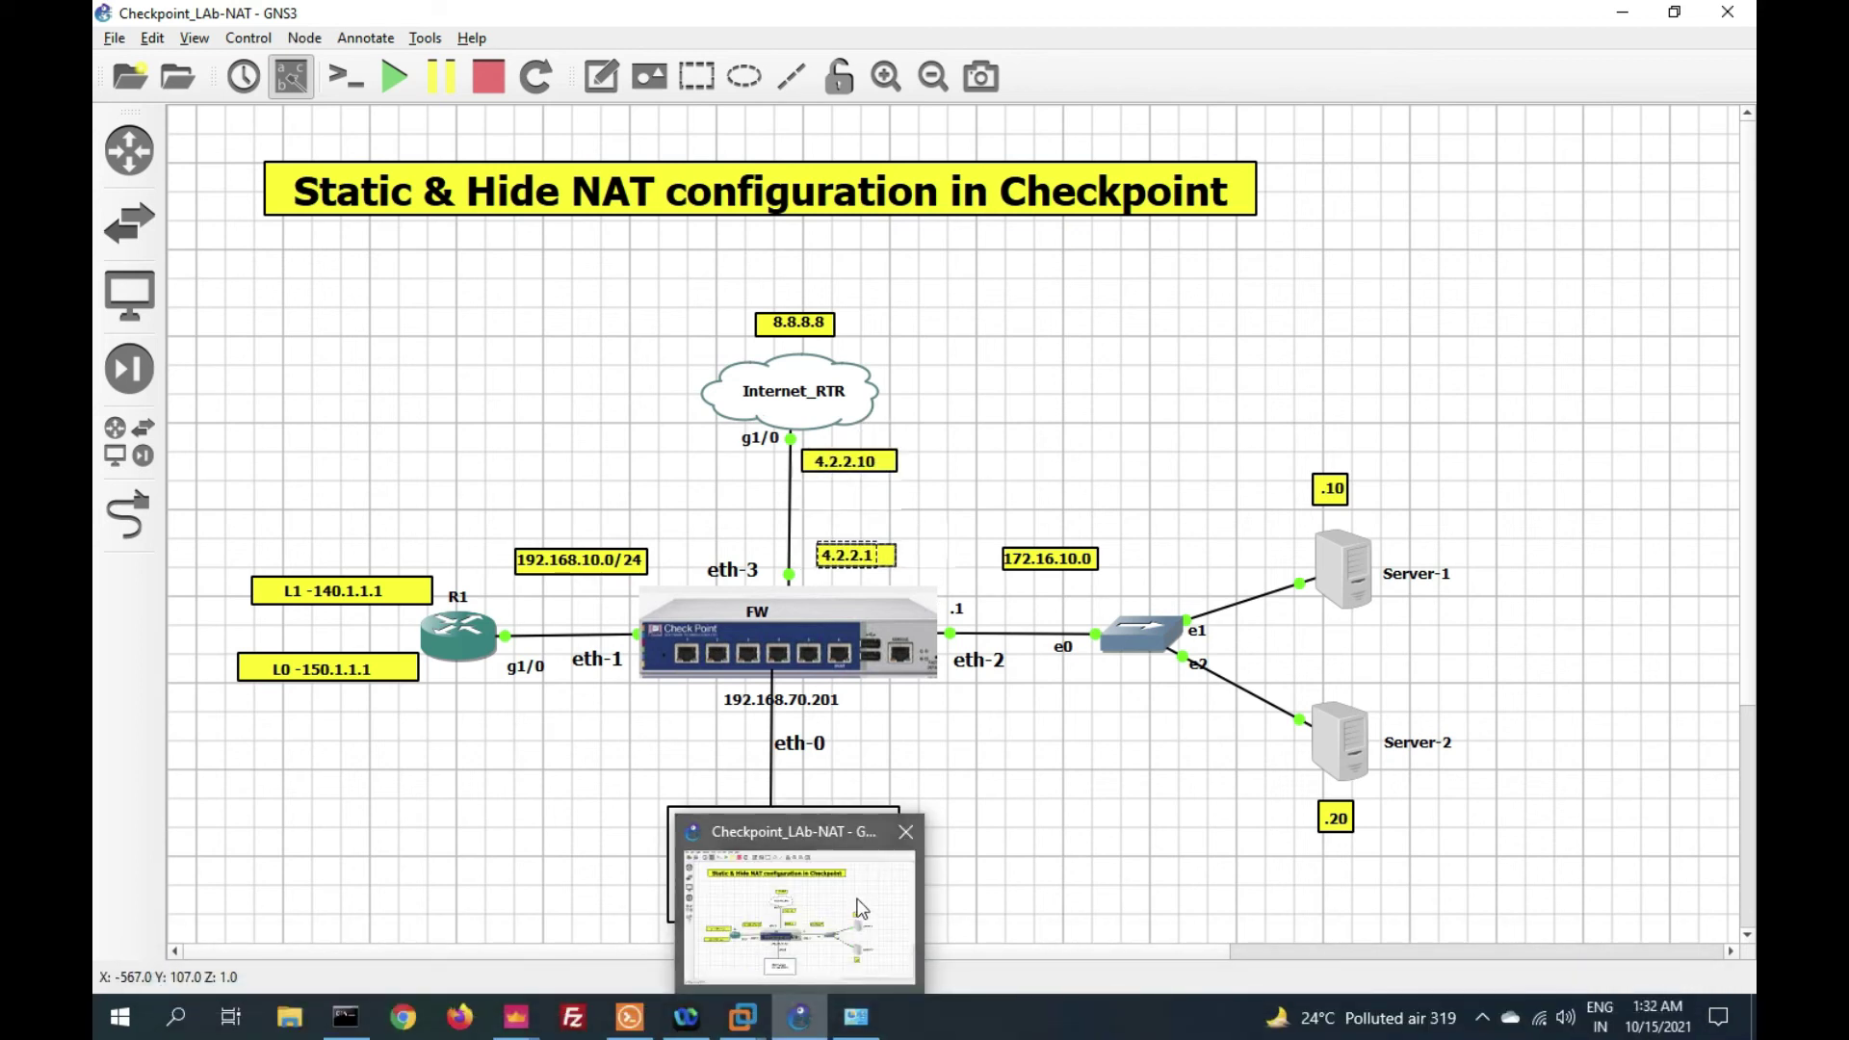
{"action": "left_click", "coordinate": [997, 872]}
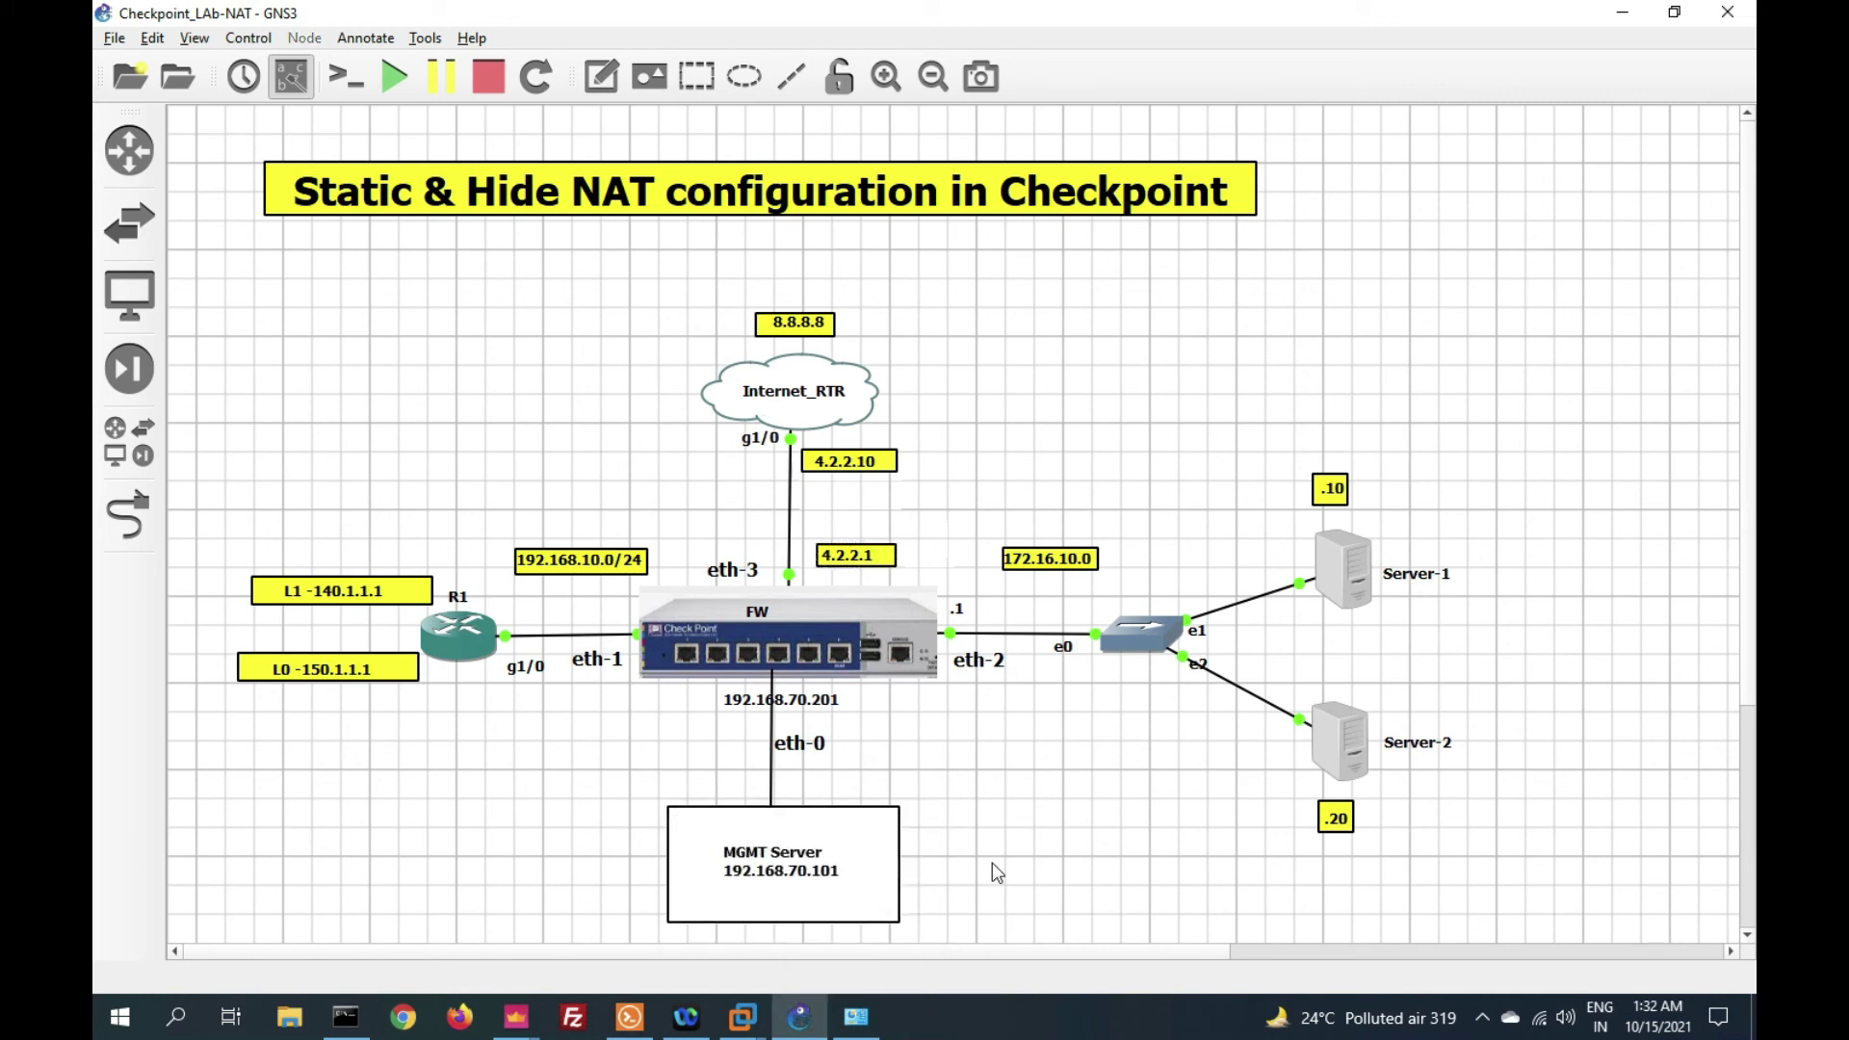
{"action": "left_click", "coordinate": [812, 1021]}
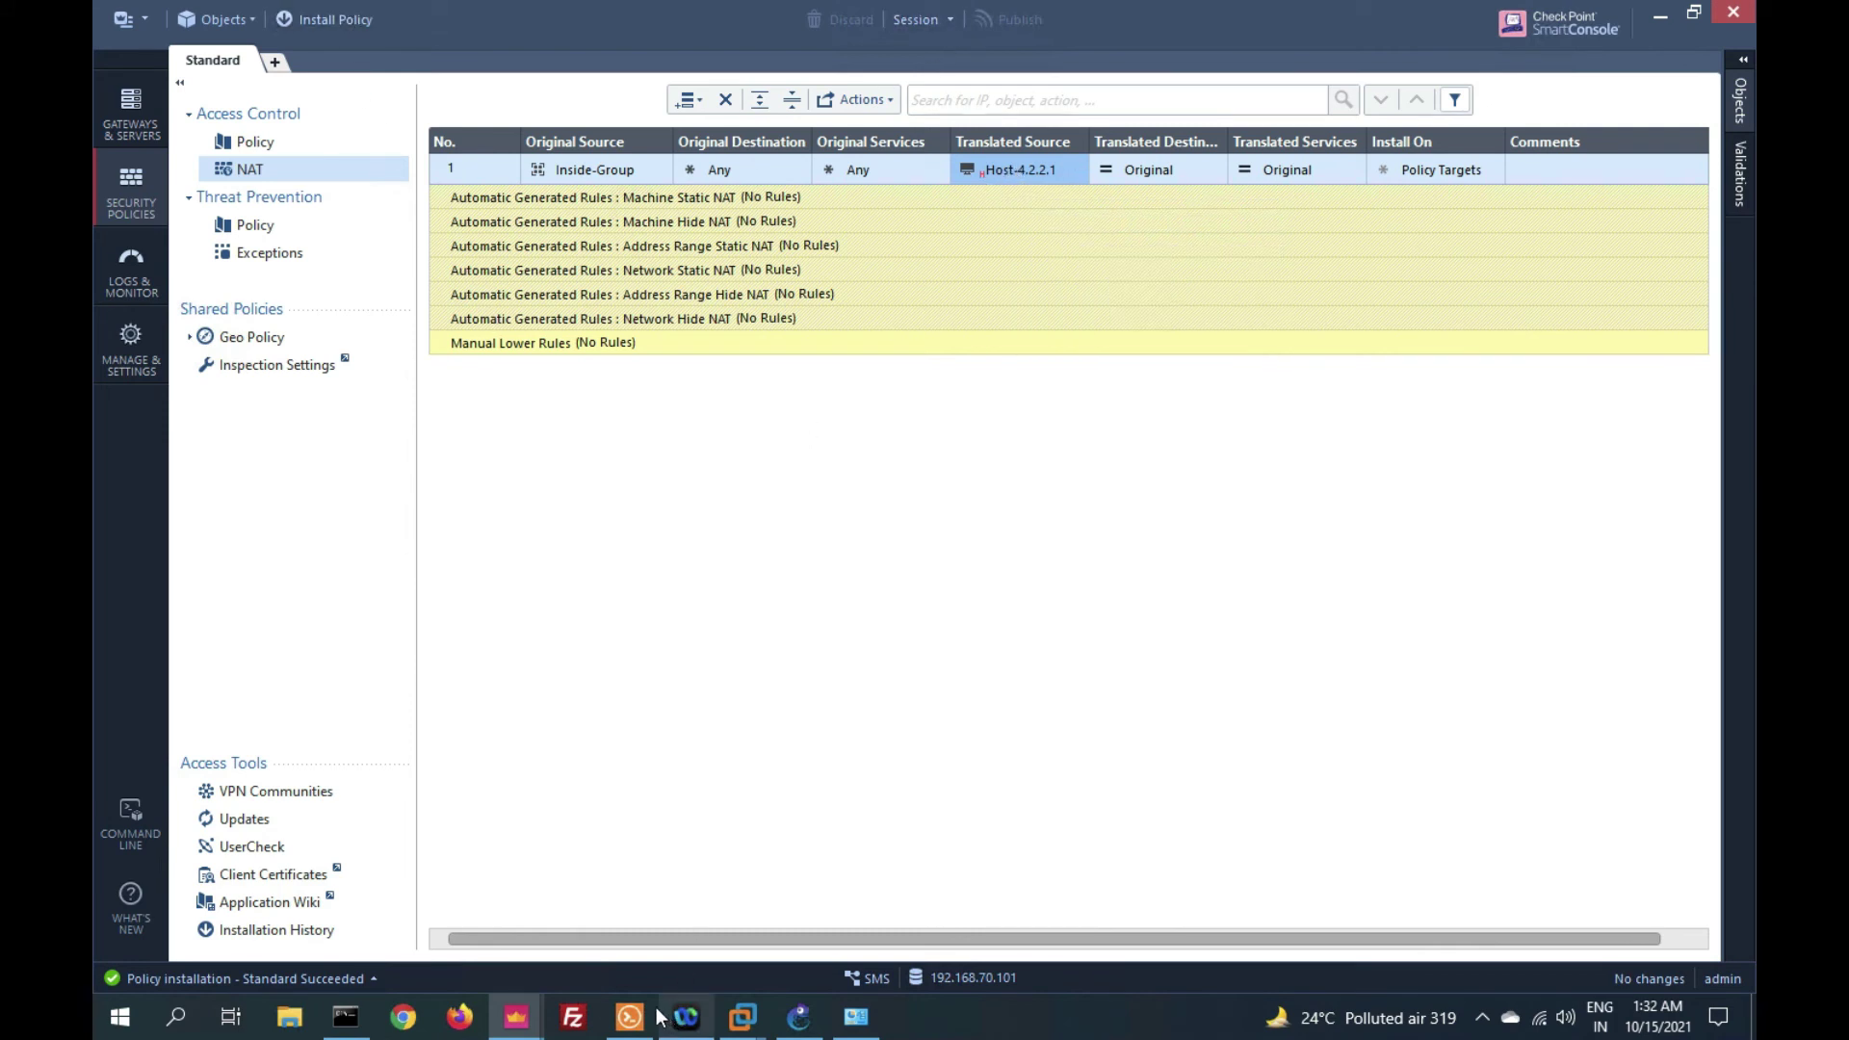
On R1, rerun the pings to 8.8.8.8 from sources 140.1.1.1 and 150.1.1.1.
{"action": "left_click", "coordinate": [626, 1024]}
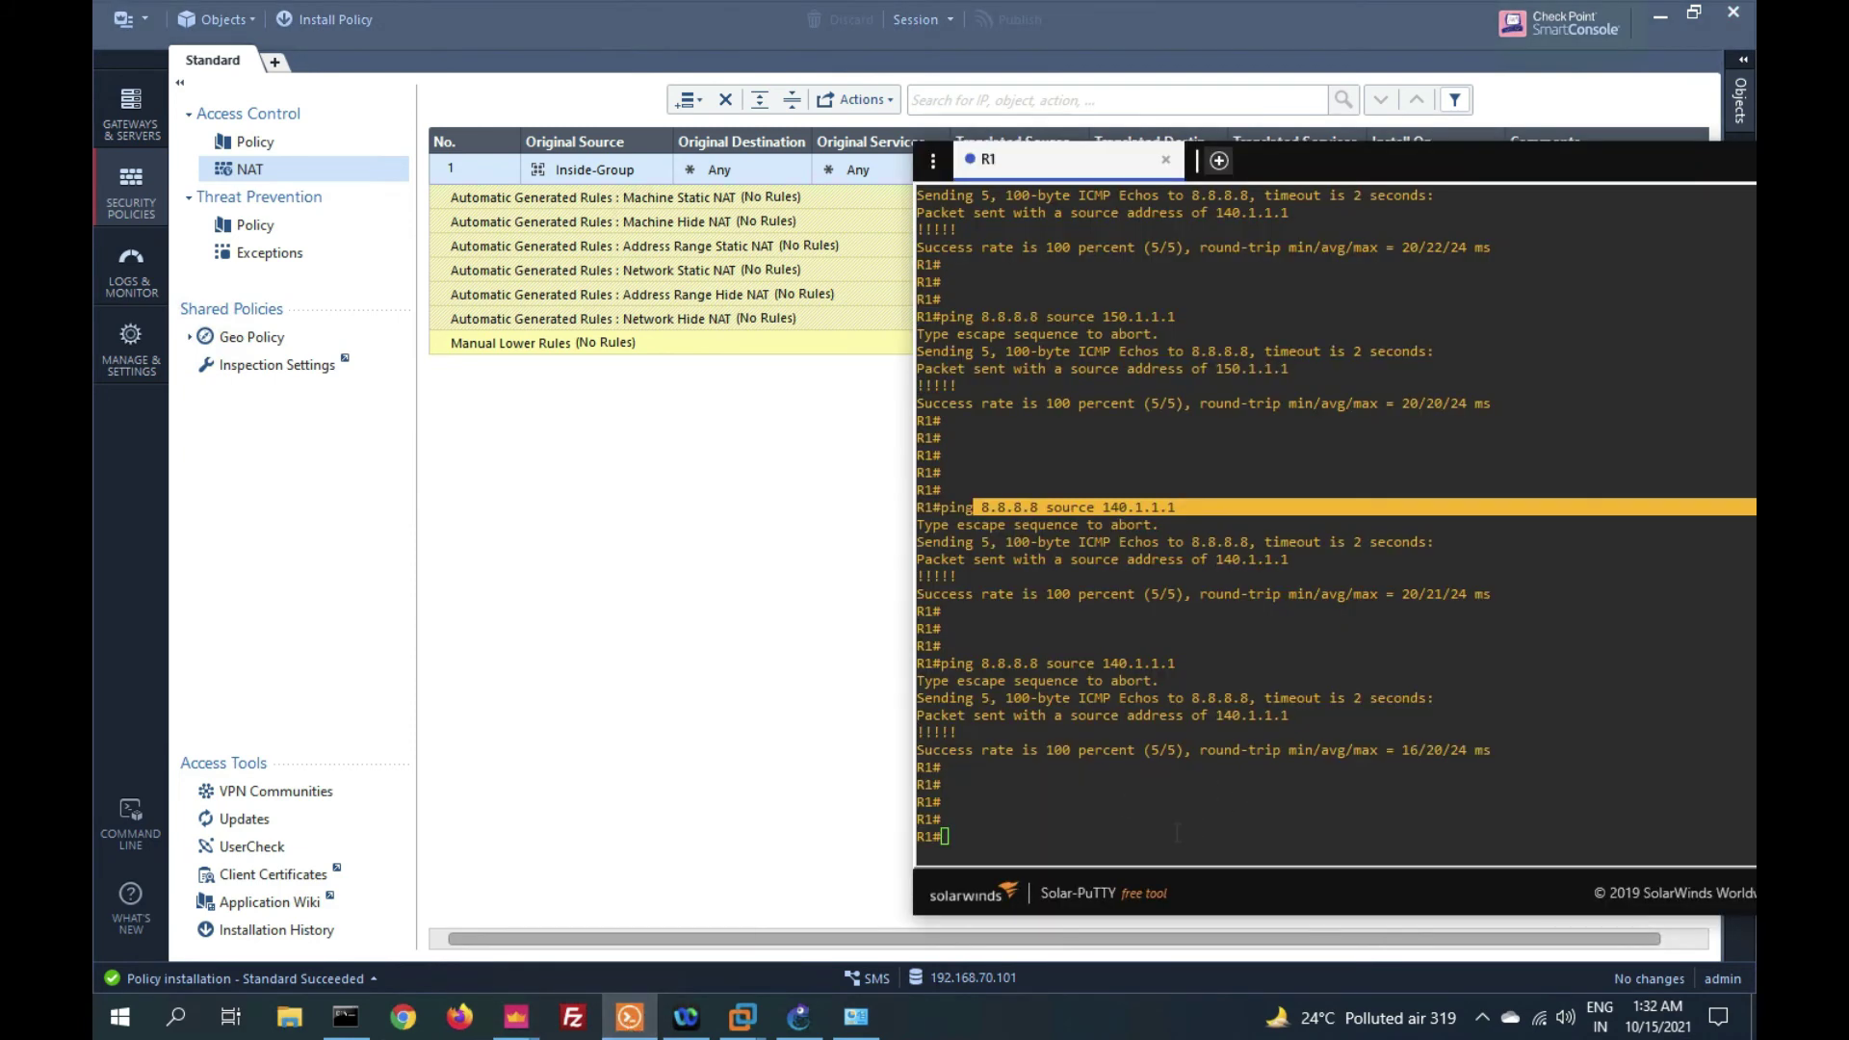
{"action": "left_click", "coordinate": [1173, 823]}
{"action": "key", "text": "Up"}
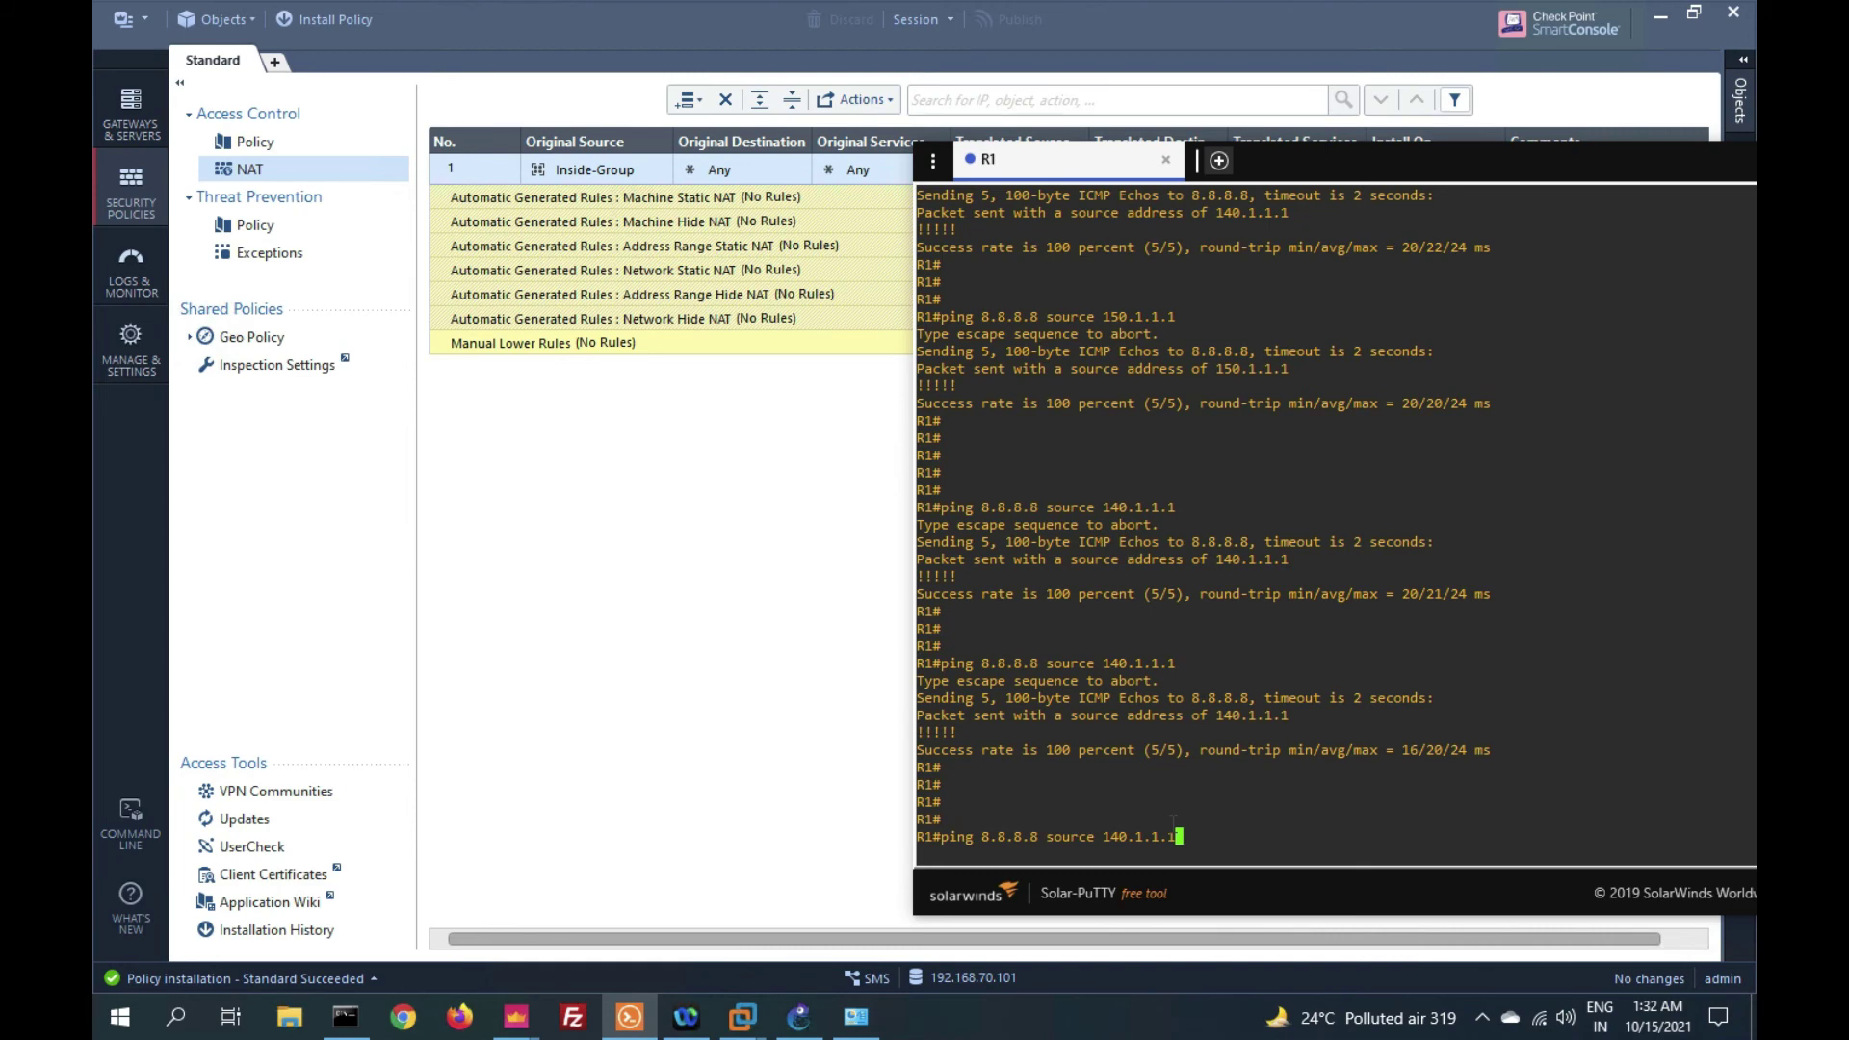
{"action": "key", "text": "Return"}
{"action": "key", "text": "Return"}
{"action": "key", "text": "Return"}
{"action": "key", "text": "Return"}
{"action": "key", "text": "Return"}
{"action": "key", "text": "Return"}
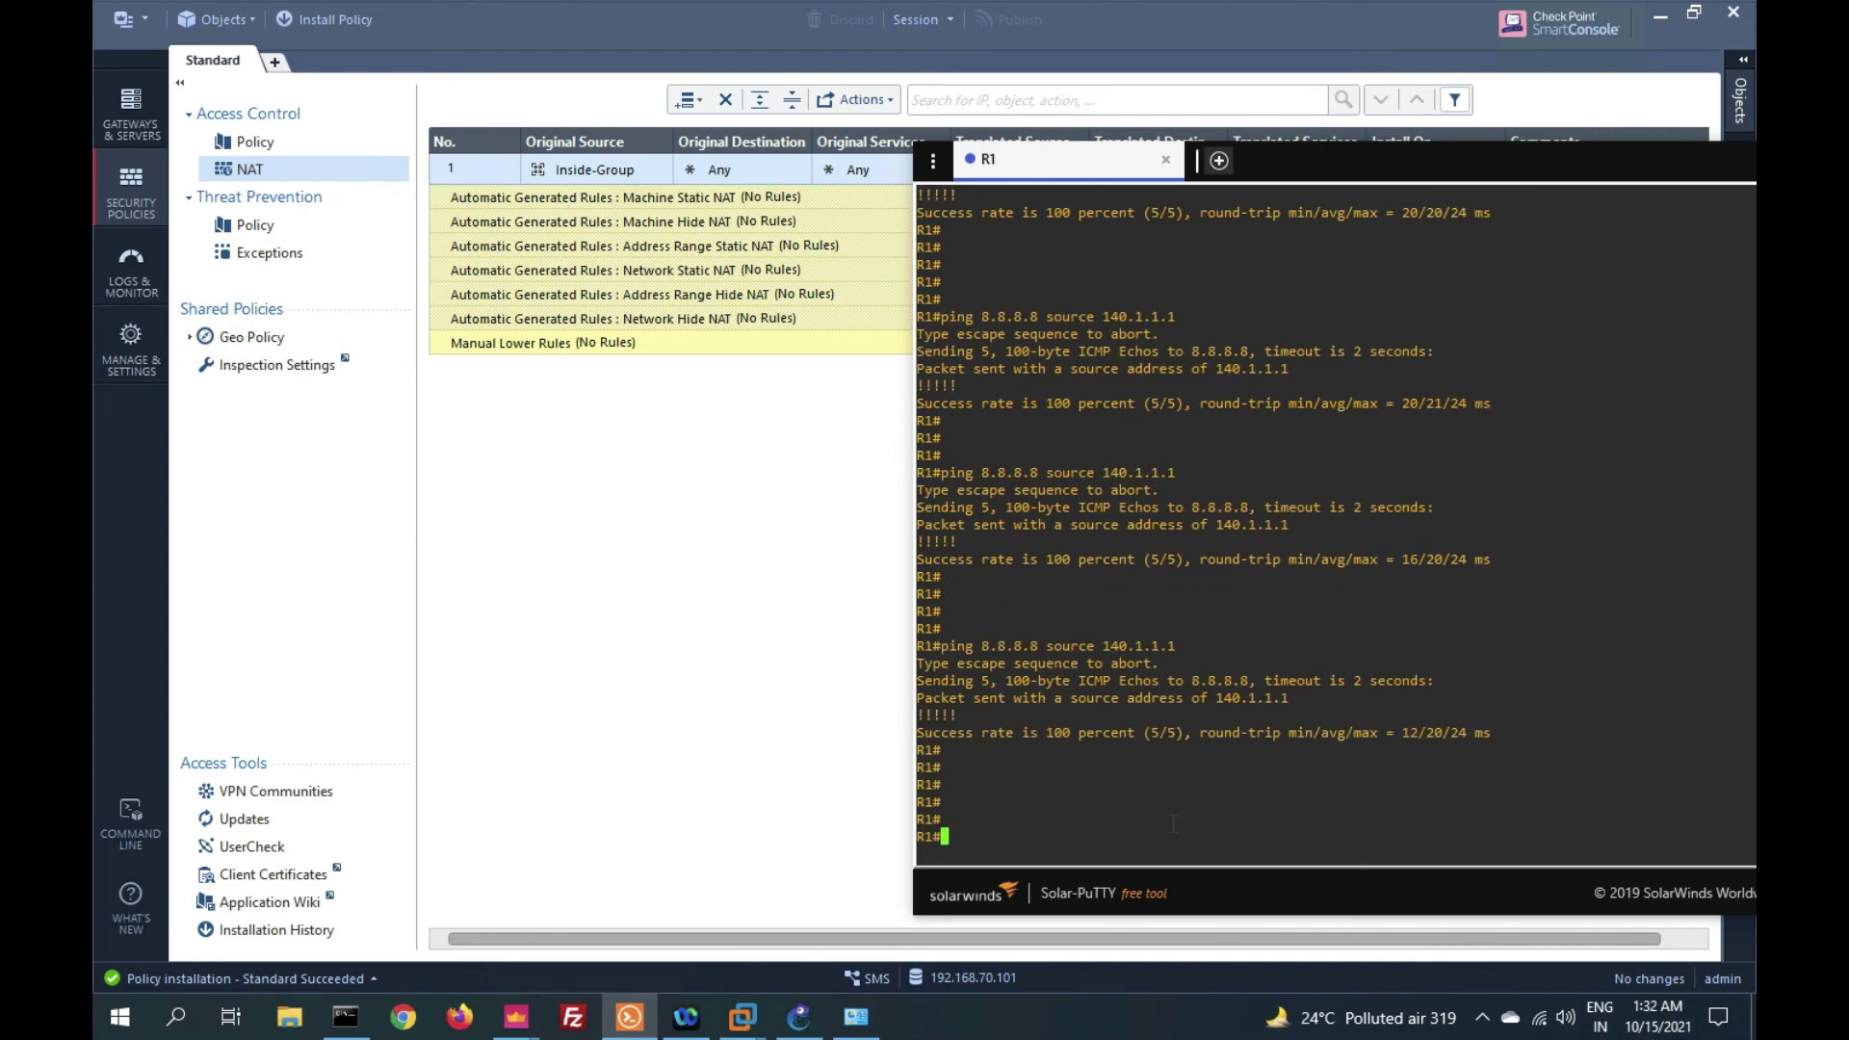
{"action": "key", "text": "Up"}
{"action": "key", "text": "Return"}
{"action": "key", "text": "Return"}
{"action": "key", "text": "Return"}
{"action": "key", "text": "Return"}
{"action": "key", "text": "Return"}
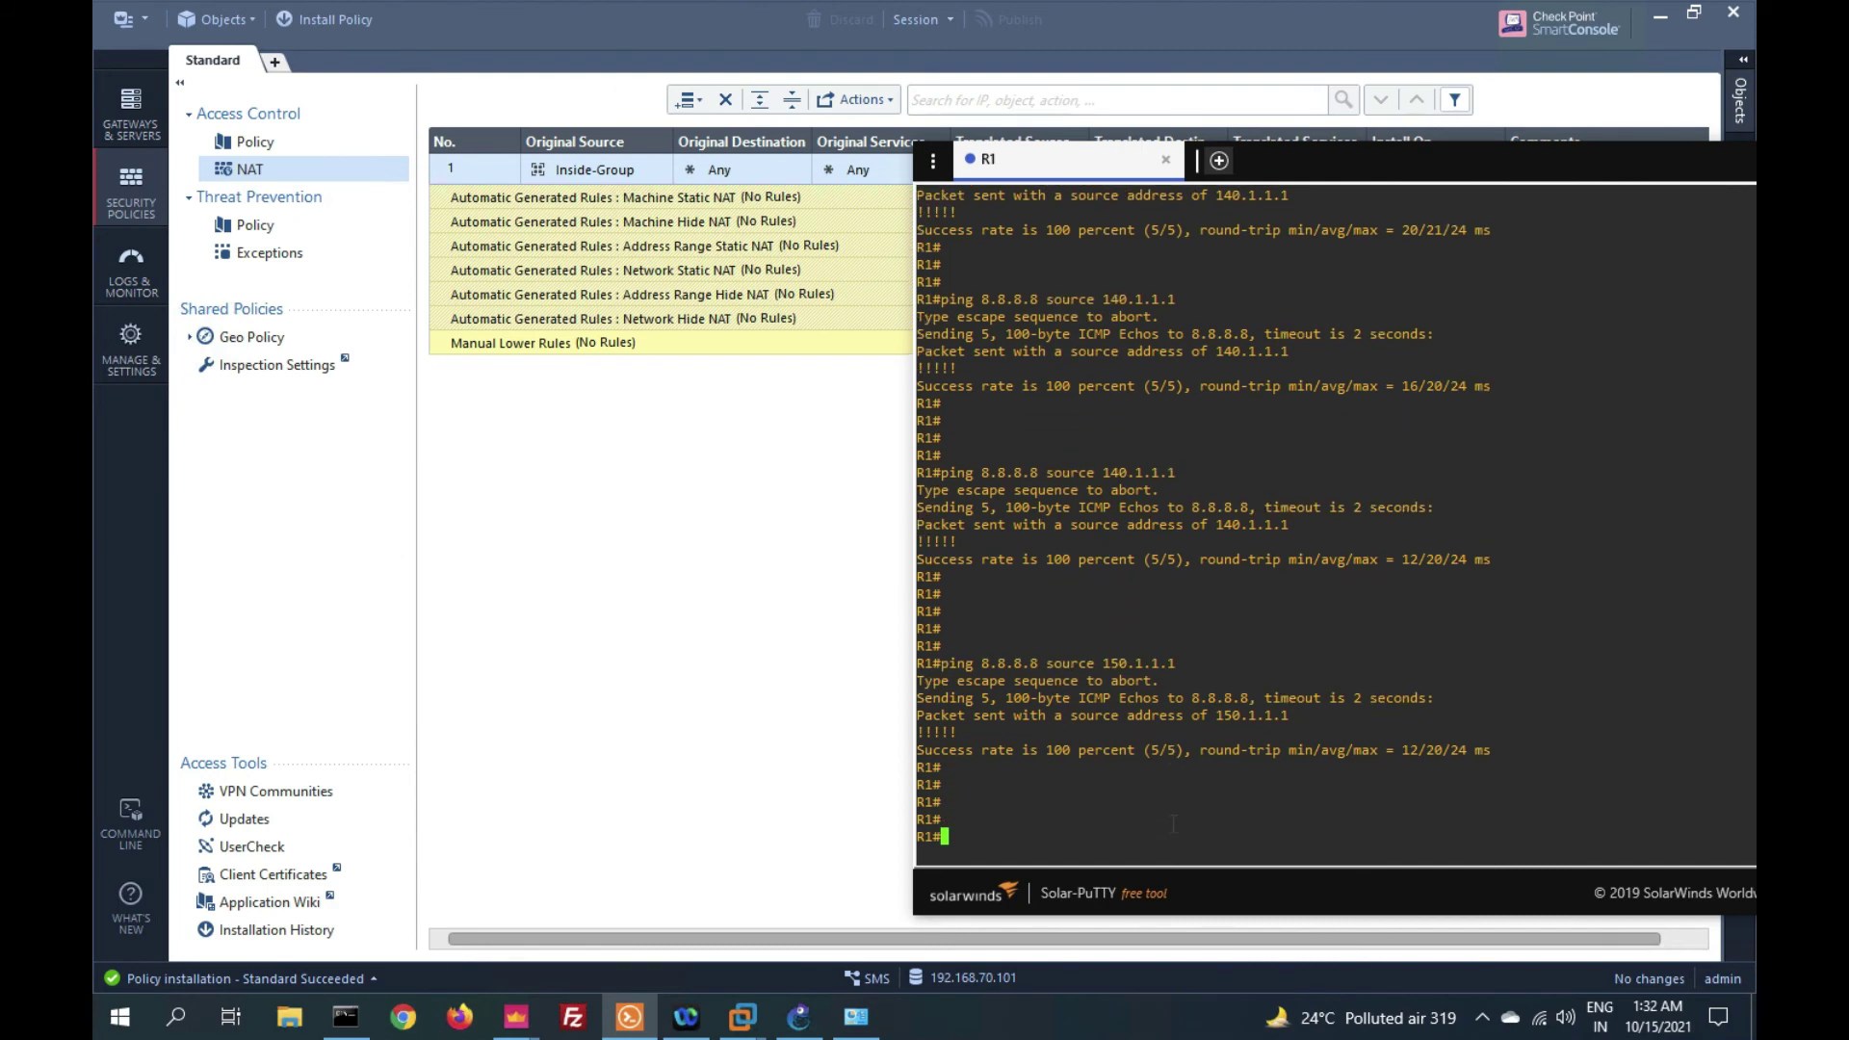
In Logs & Monitor, rerun the src:140.1.1.1 query and open the newest log's details.
{"action": "left_click", "coordinate": [149, 268]}
{"action": "left_click", "coordinate": [607, 111]}
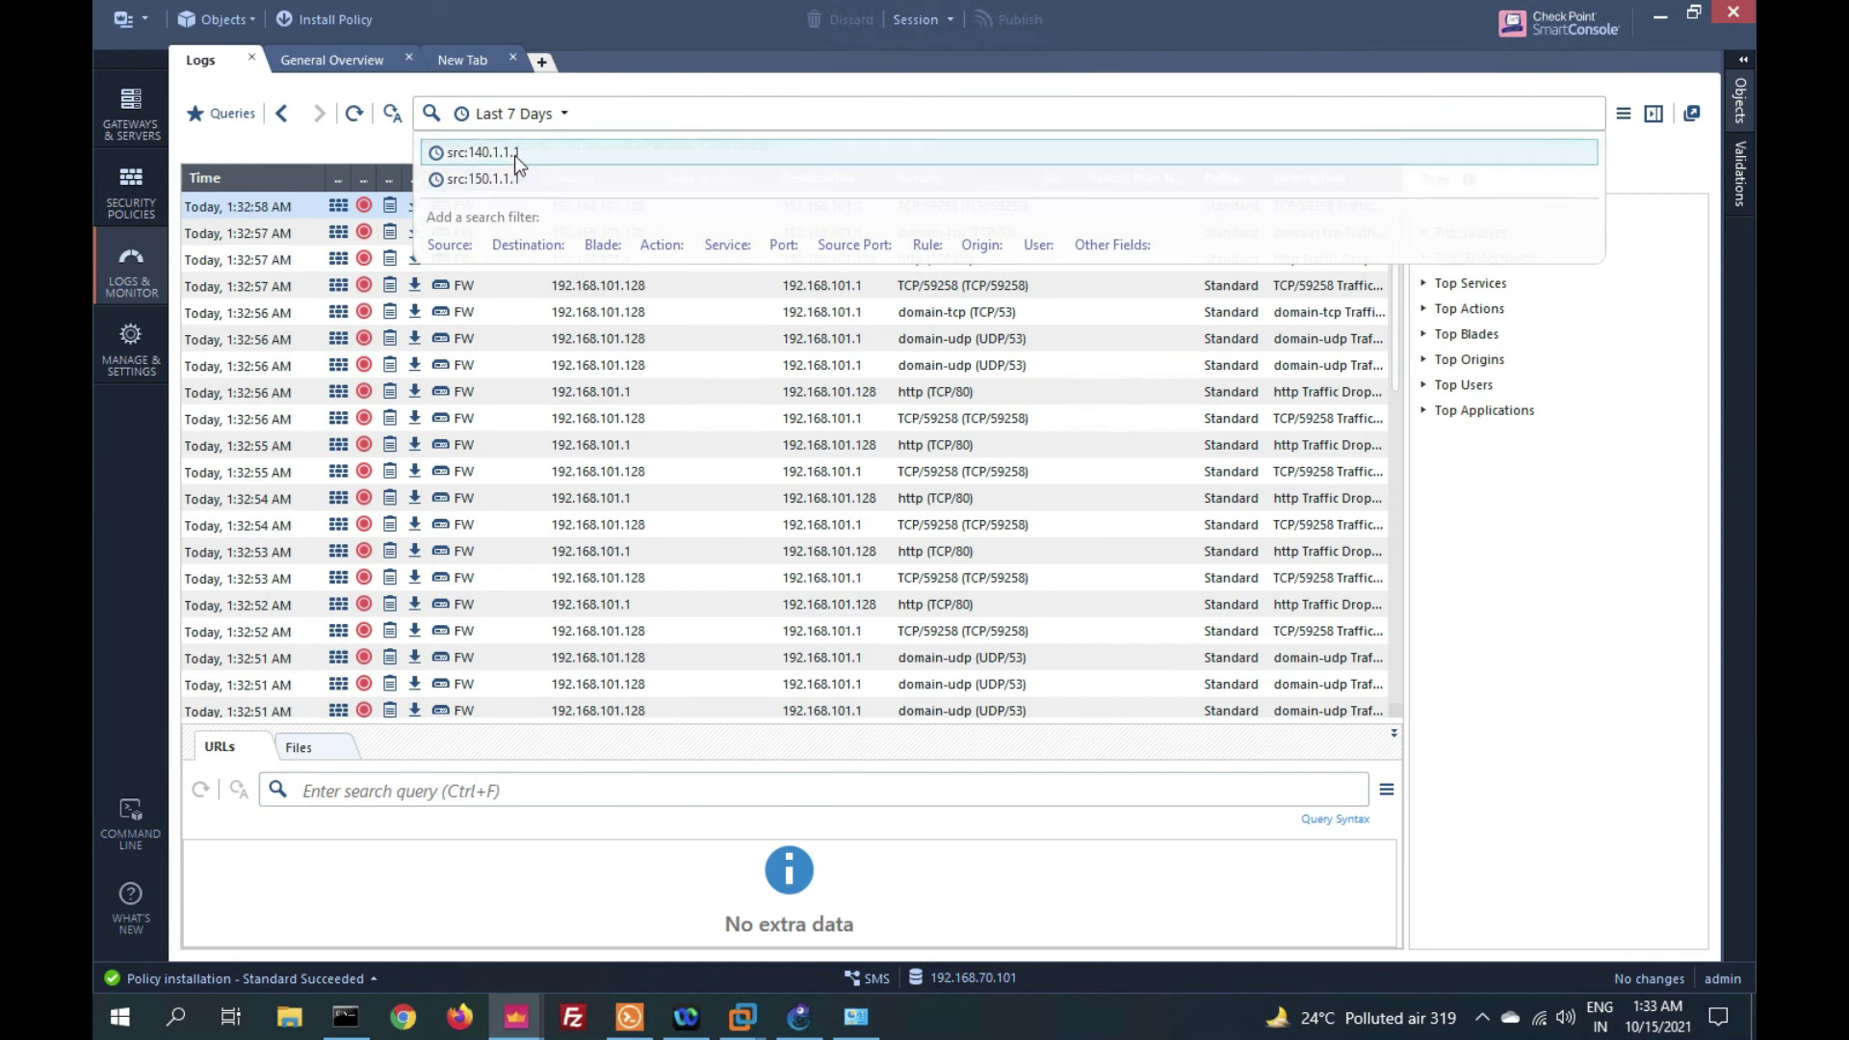
{"action": "left_click", "coordinate": [514, 154]}
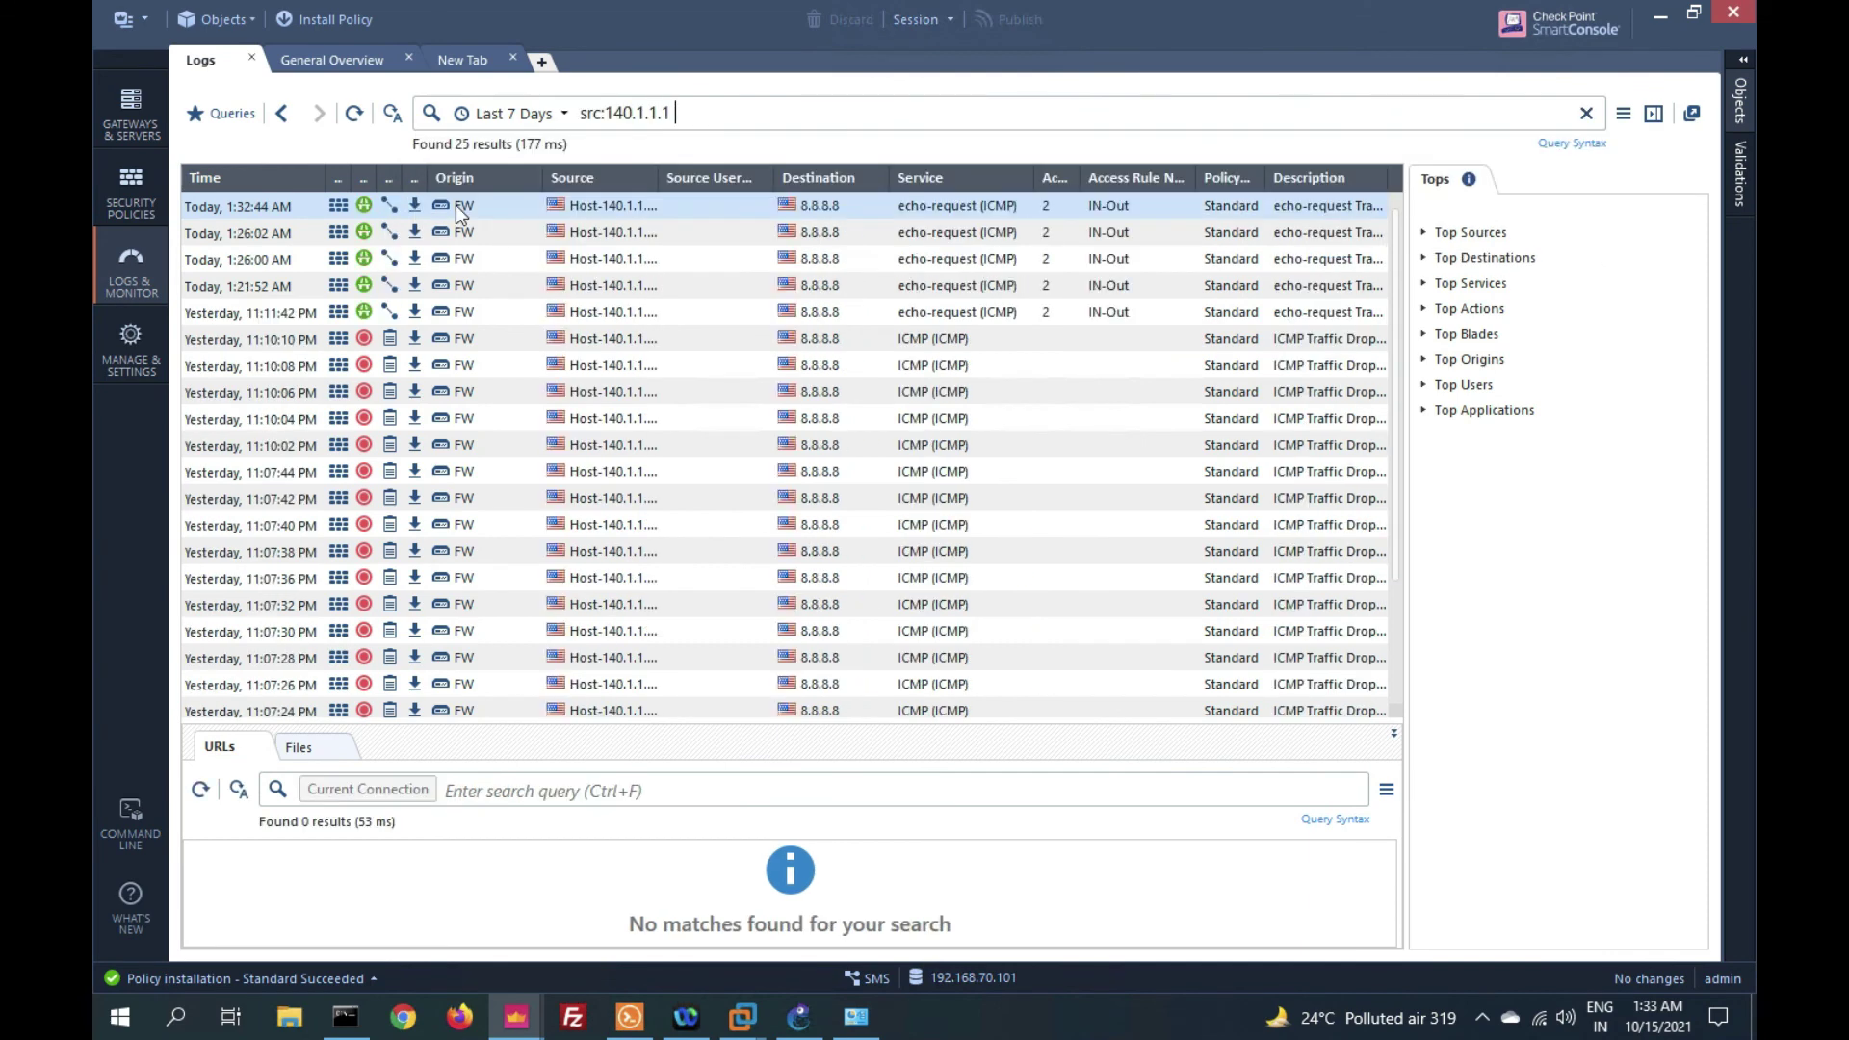
{"action": "double_click", "coordinate": [454, 205]}
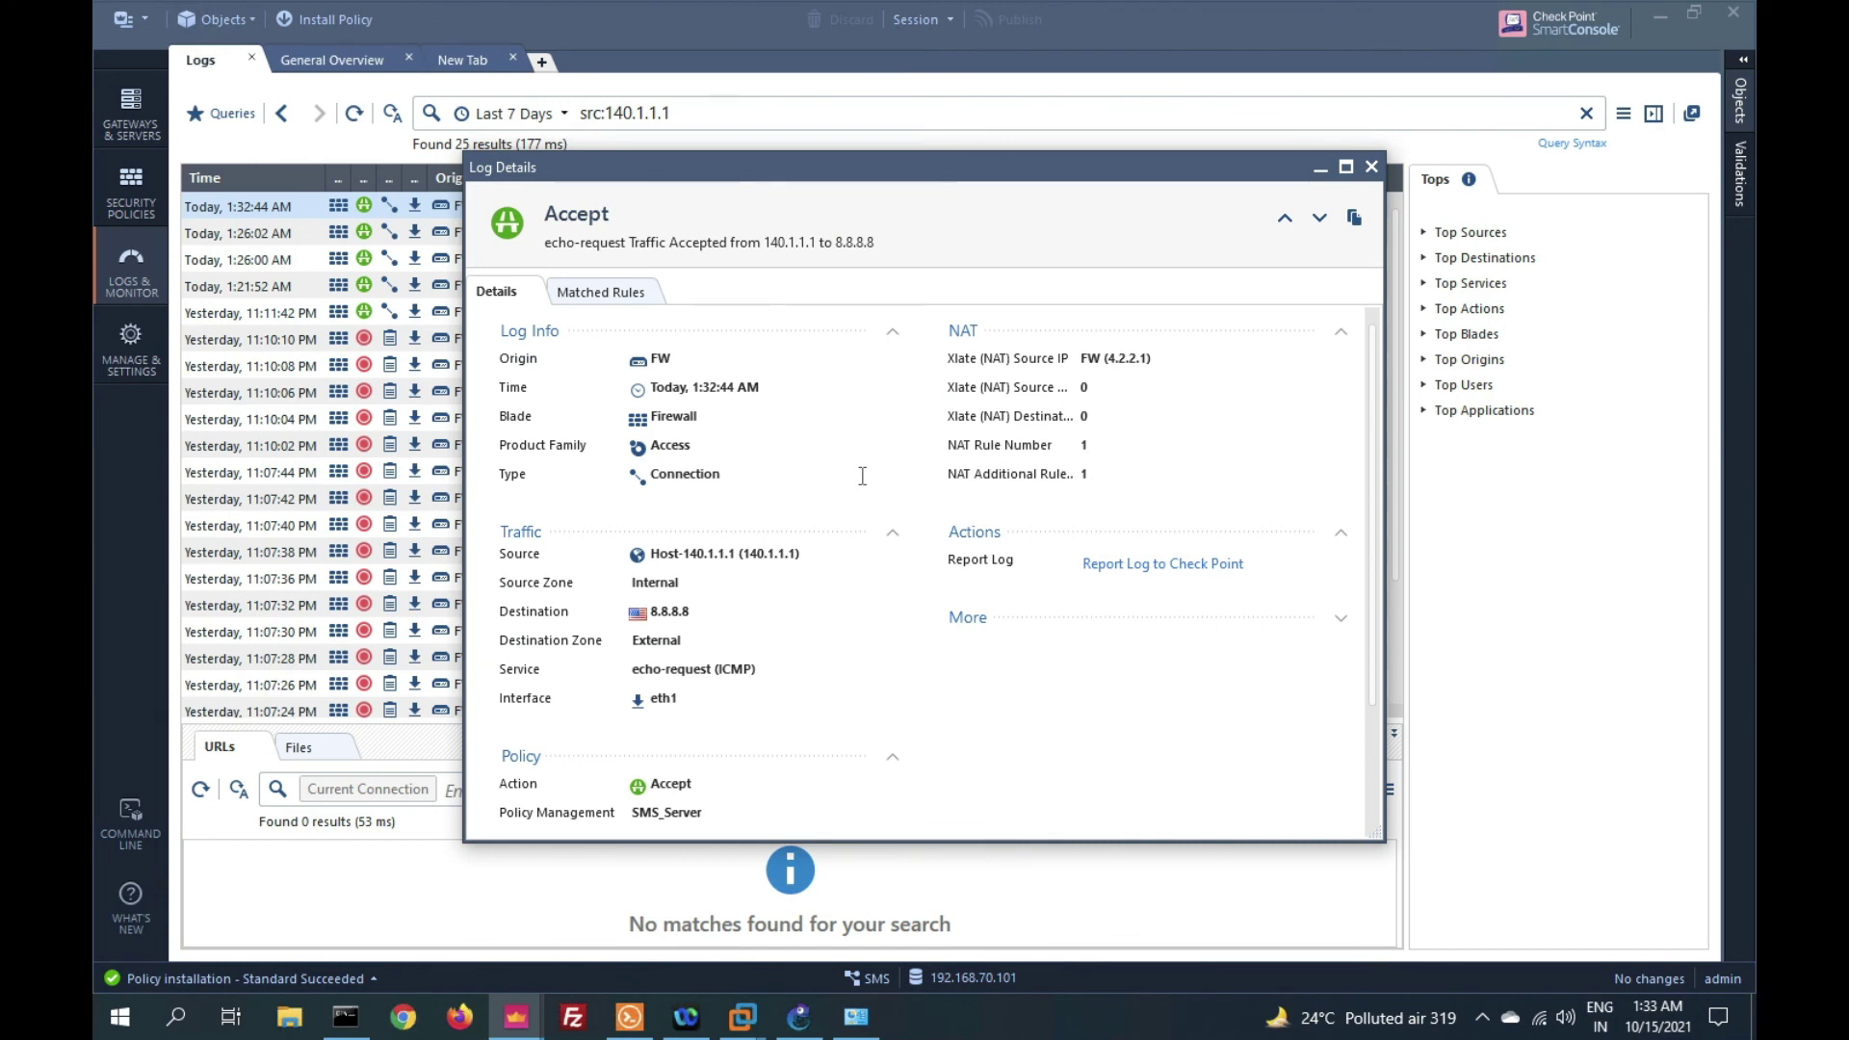
Highlight source 140.1.1.1, destination 8.8.8.8 and translated source 4.2.2.1 in the log details.
{"action": "left_click_drag", "start_coordinate": [675, 555], "coordinate": [735, 559]}
{"action": "double_click", "coordinate": [698, 613]}
{"action": "left_click_drag", "start_coordinate": [1084, 362], "coordinate": [1154, 369]}
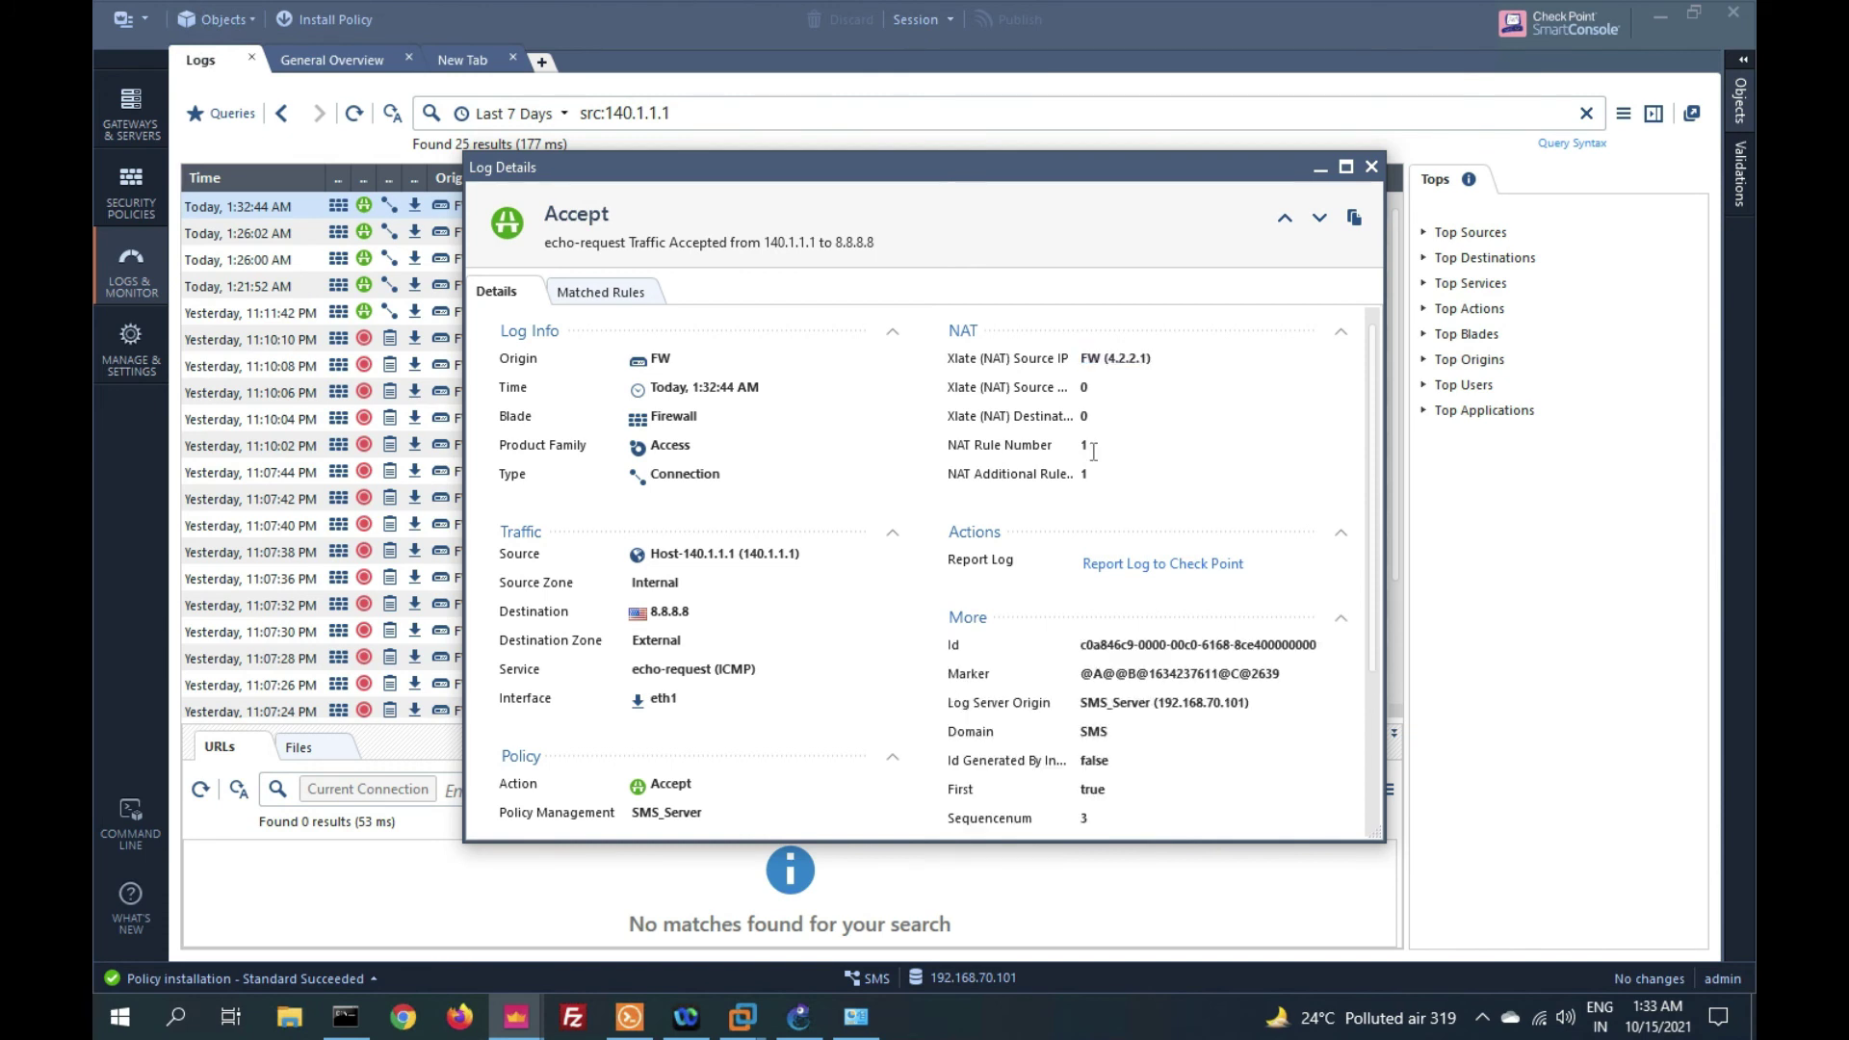
Edit the search query, deleting the last digit of the source address.
{"action": "left_click", "coordinate": [632, 115]}
{"action": "left_click", "coordinate": [623, 114]}
{"action": "key", "text": "BackSpace"}
Search logs for src:150.1.1.1 and open the newest entry's details.
{"action": "type", "text": "5"}
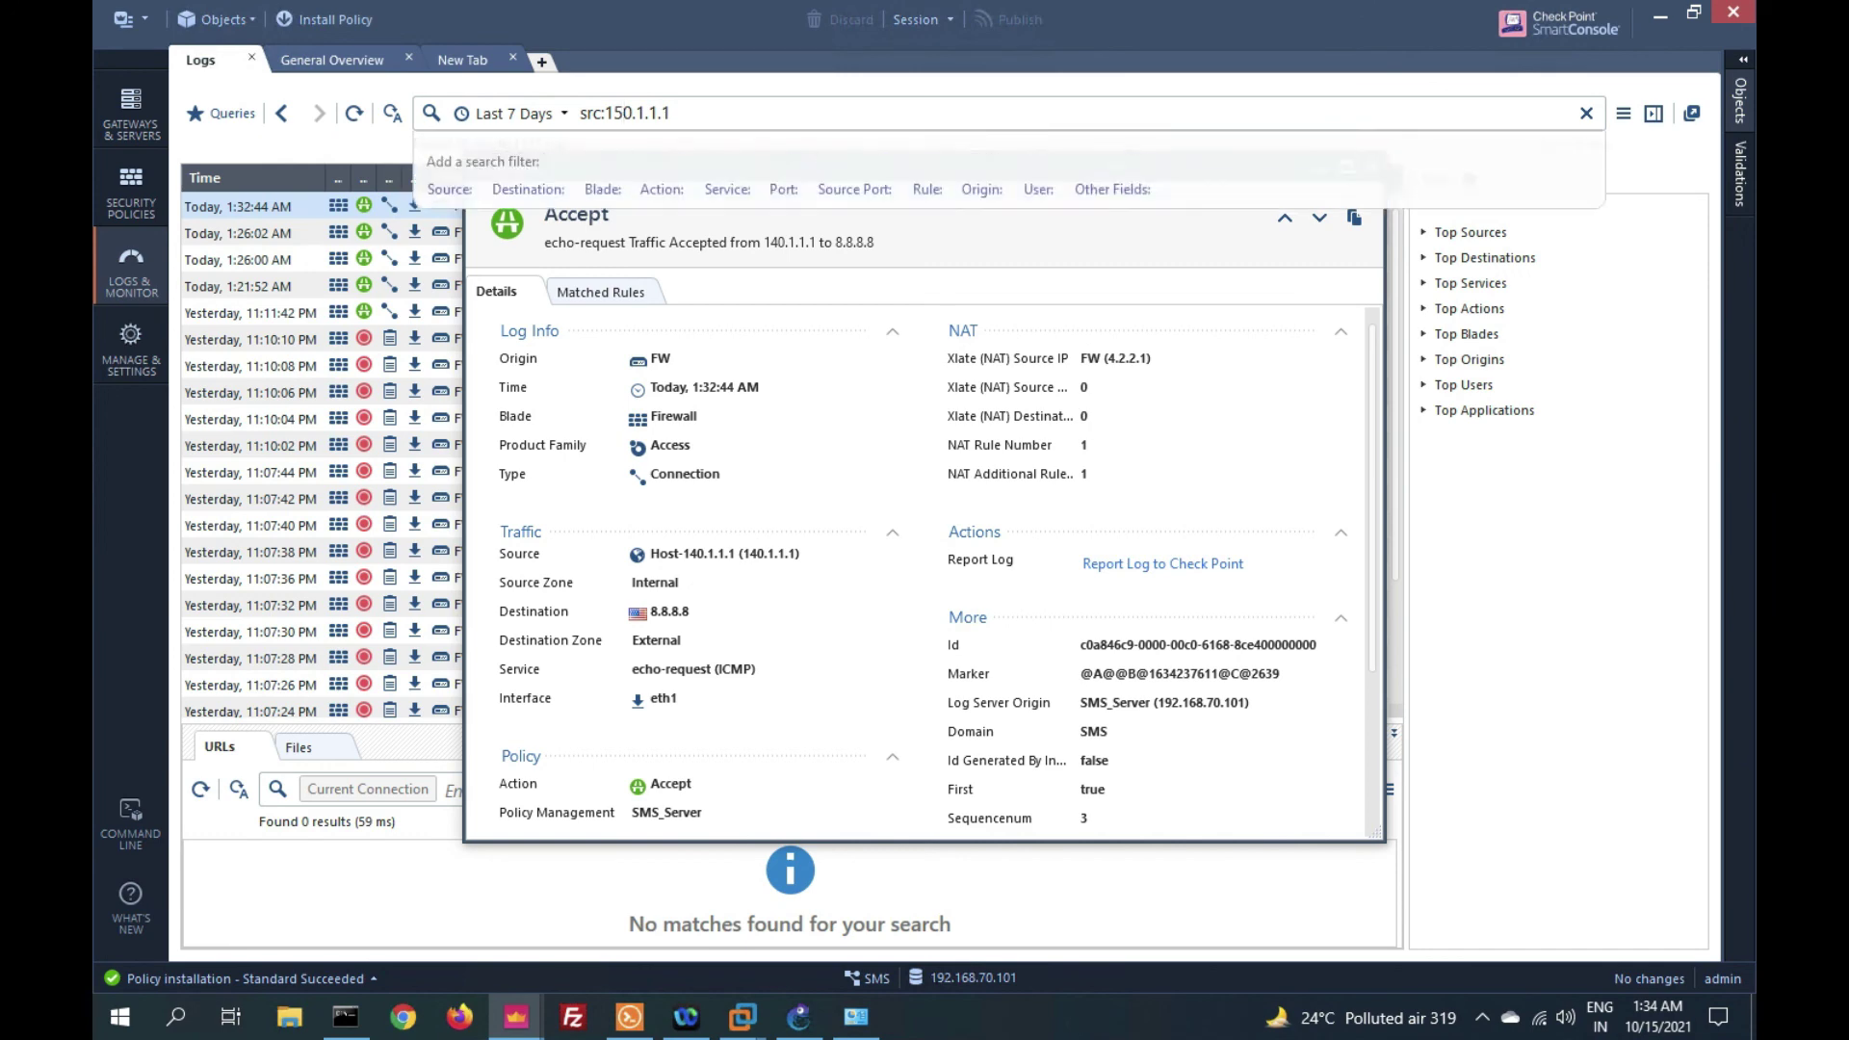
{"action": "key", "text": "Return"}
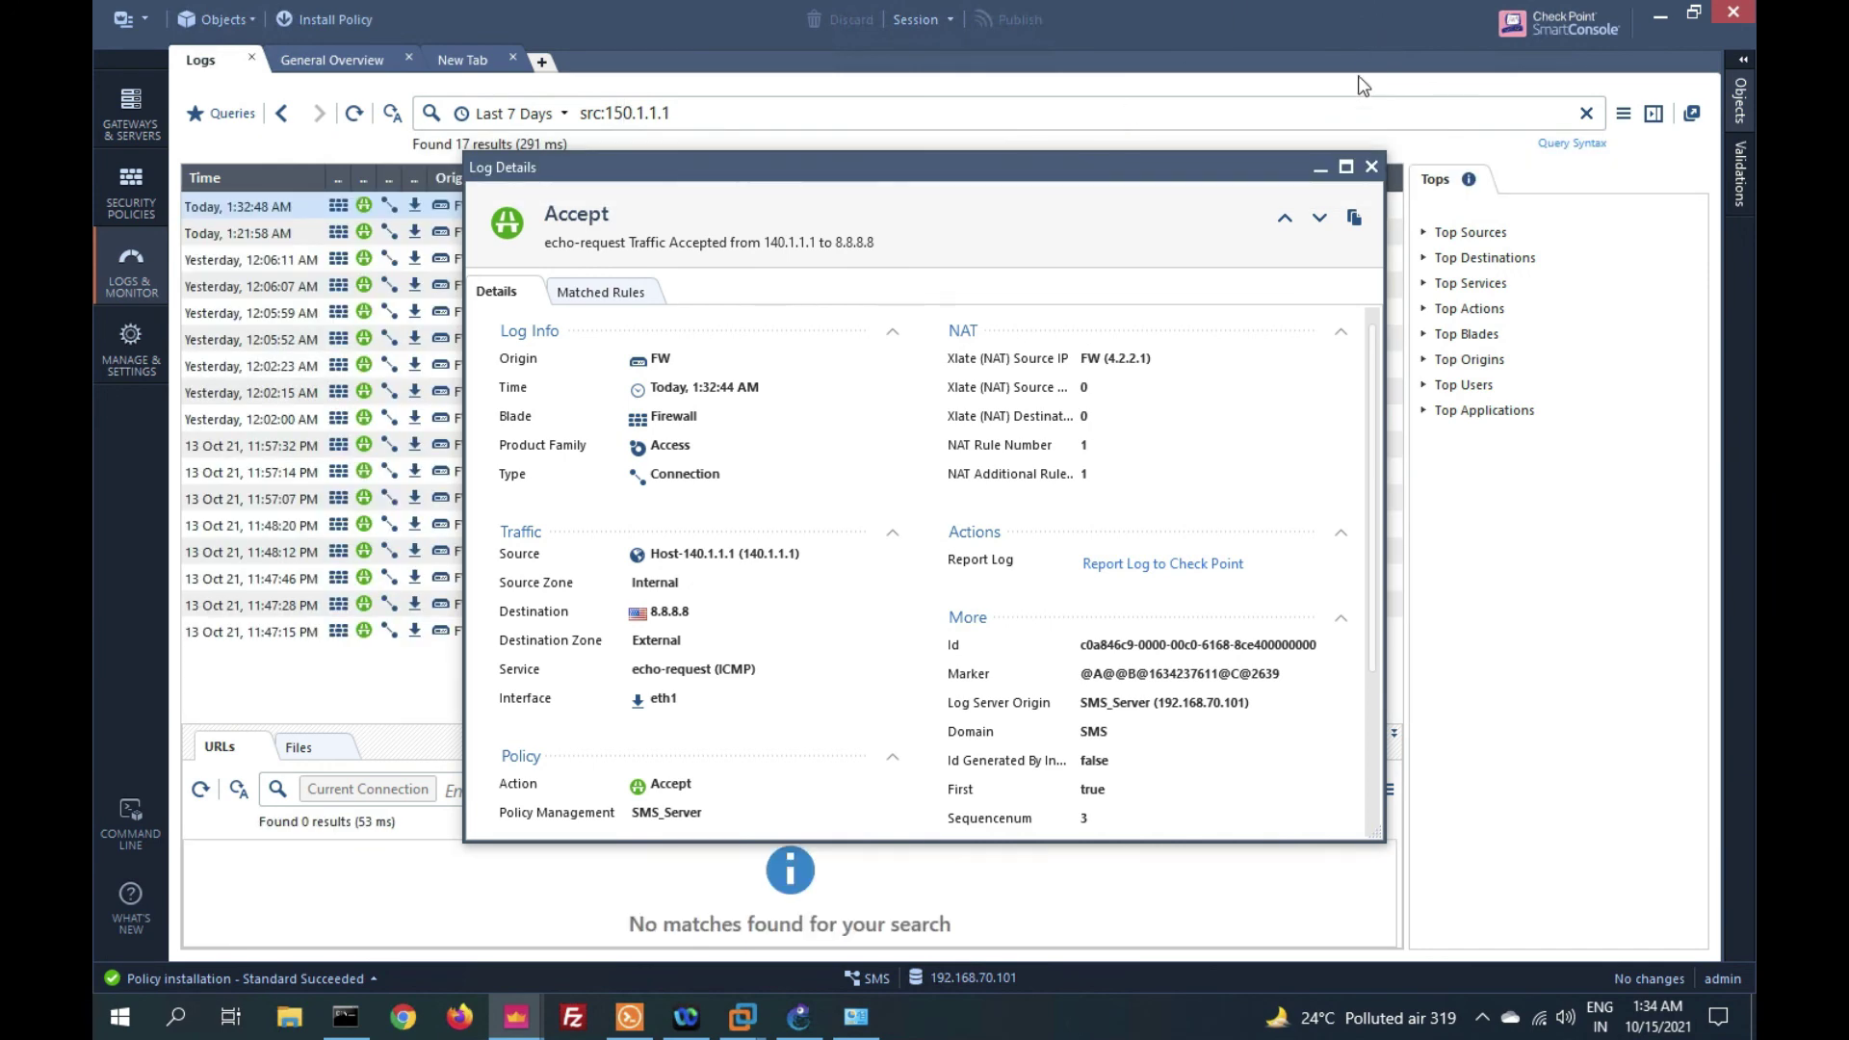
{"action": "left_click", "coordinate": [1372, 167]}
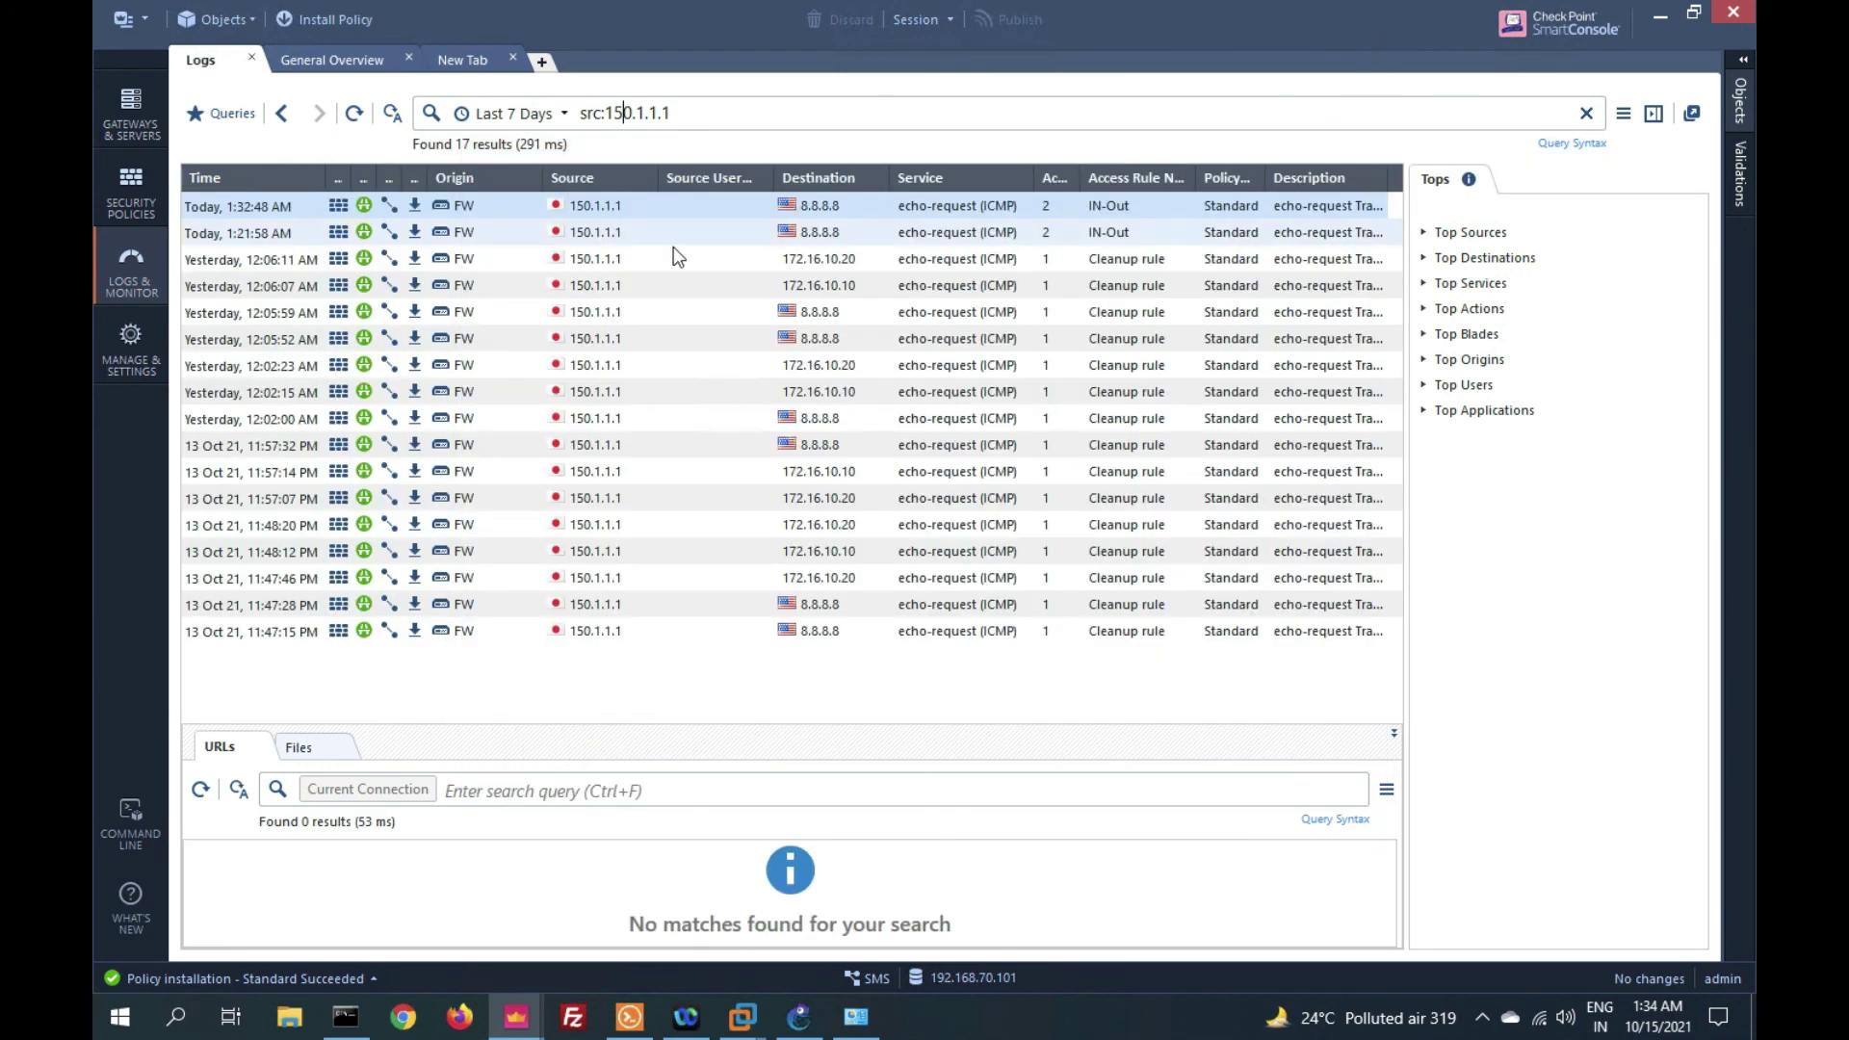
{"action": "double_click", "coordinate": [604, 214]}
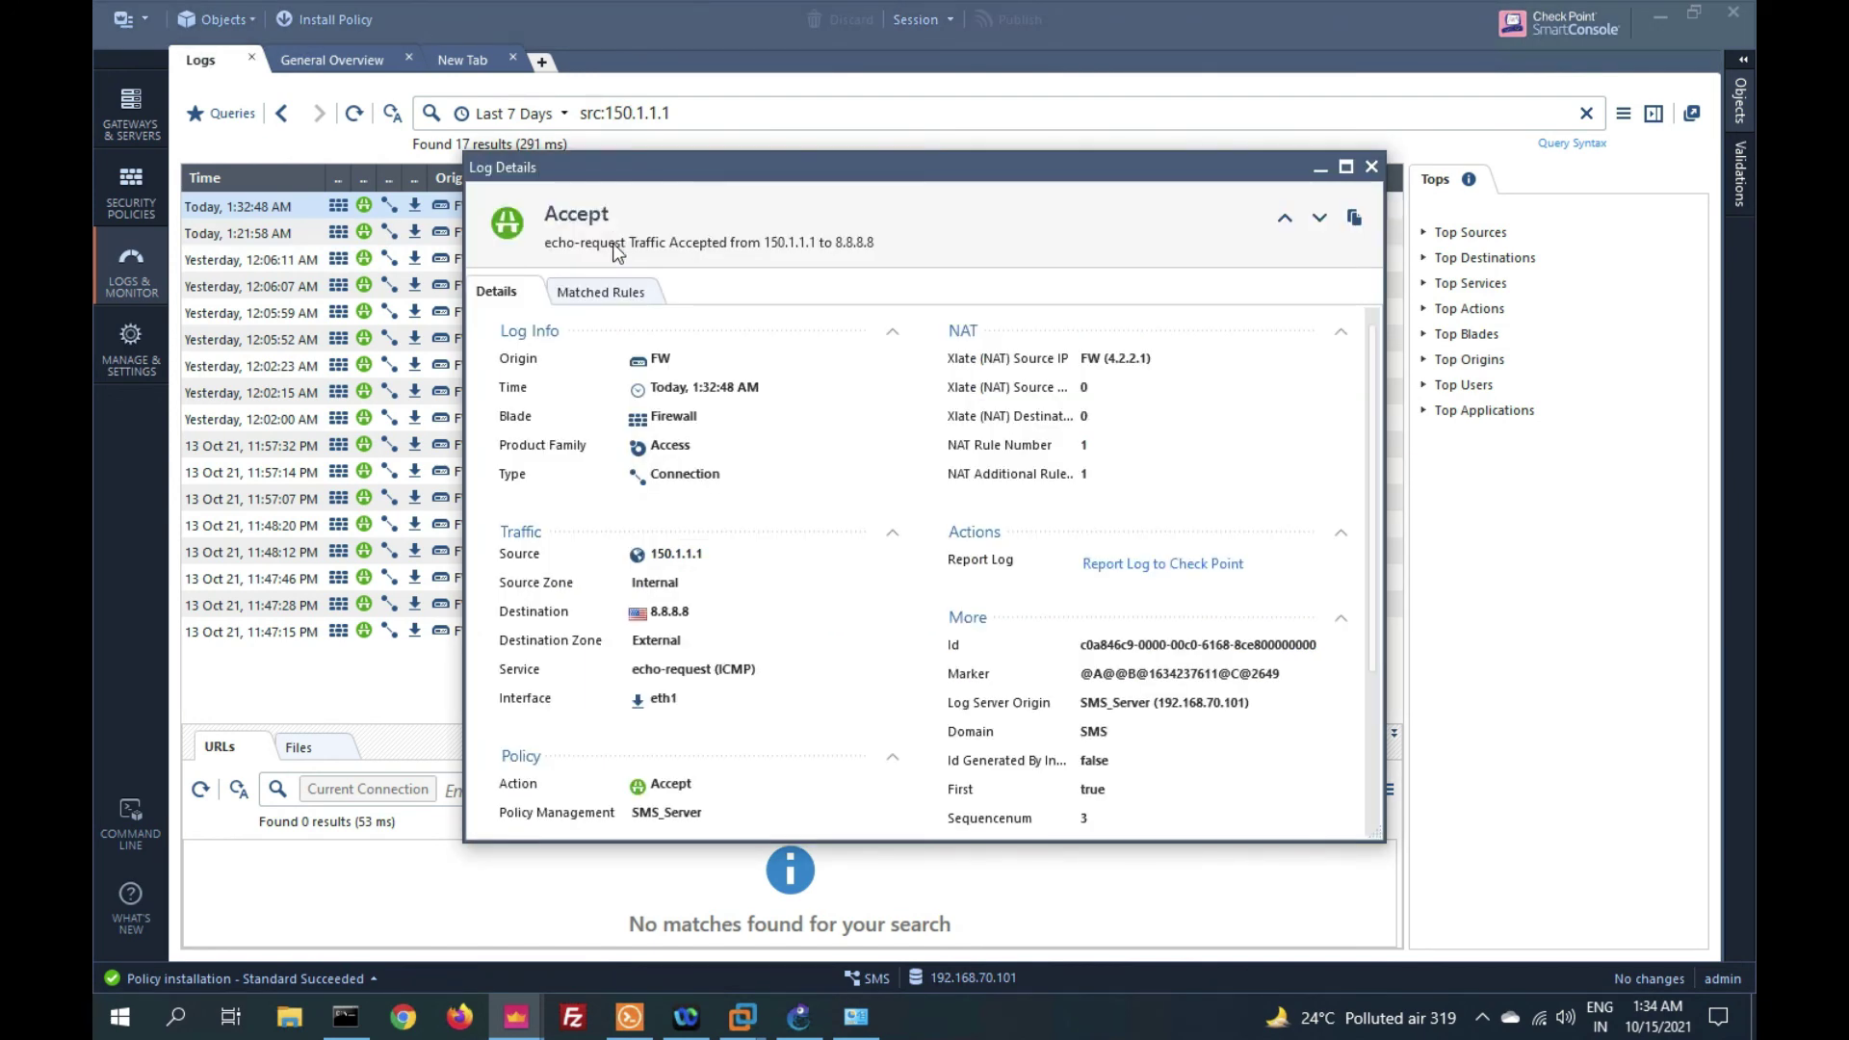
Confirm the translated source 4.2.2.1 and view the matched rule IN-Out.
{"action": "scroll", "coordinate": [617, 499], "scroll_direction": "down", "scroll_amount": 2}
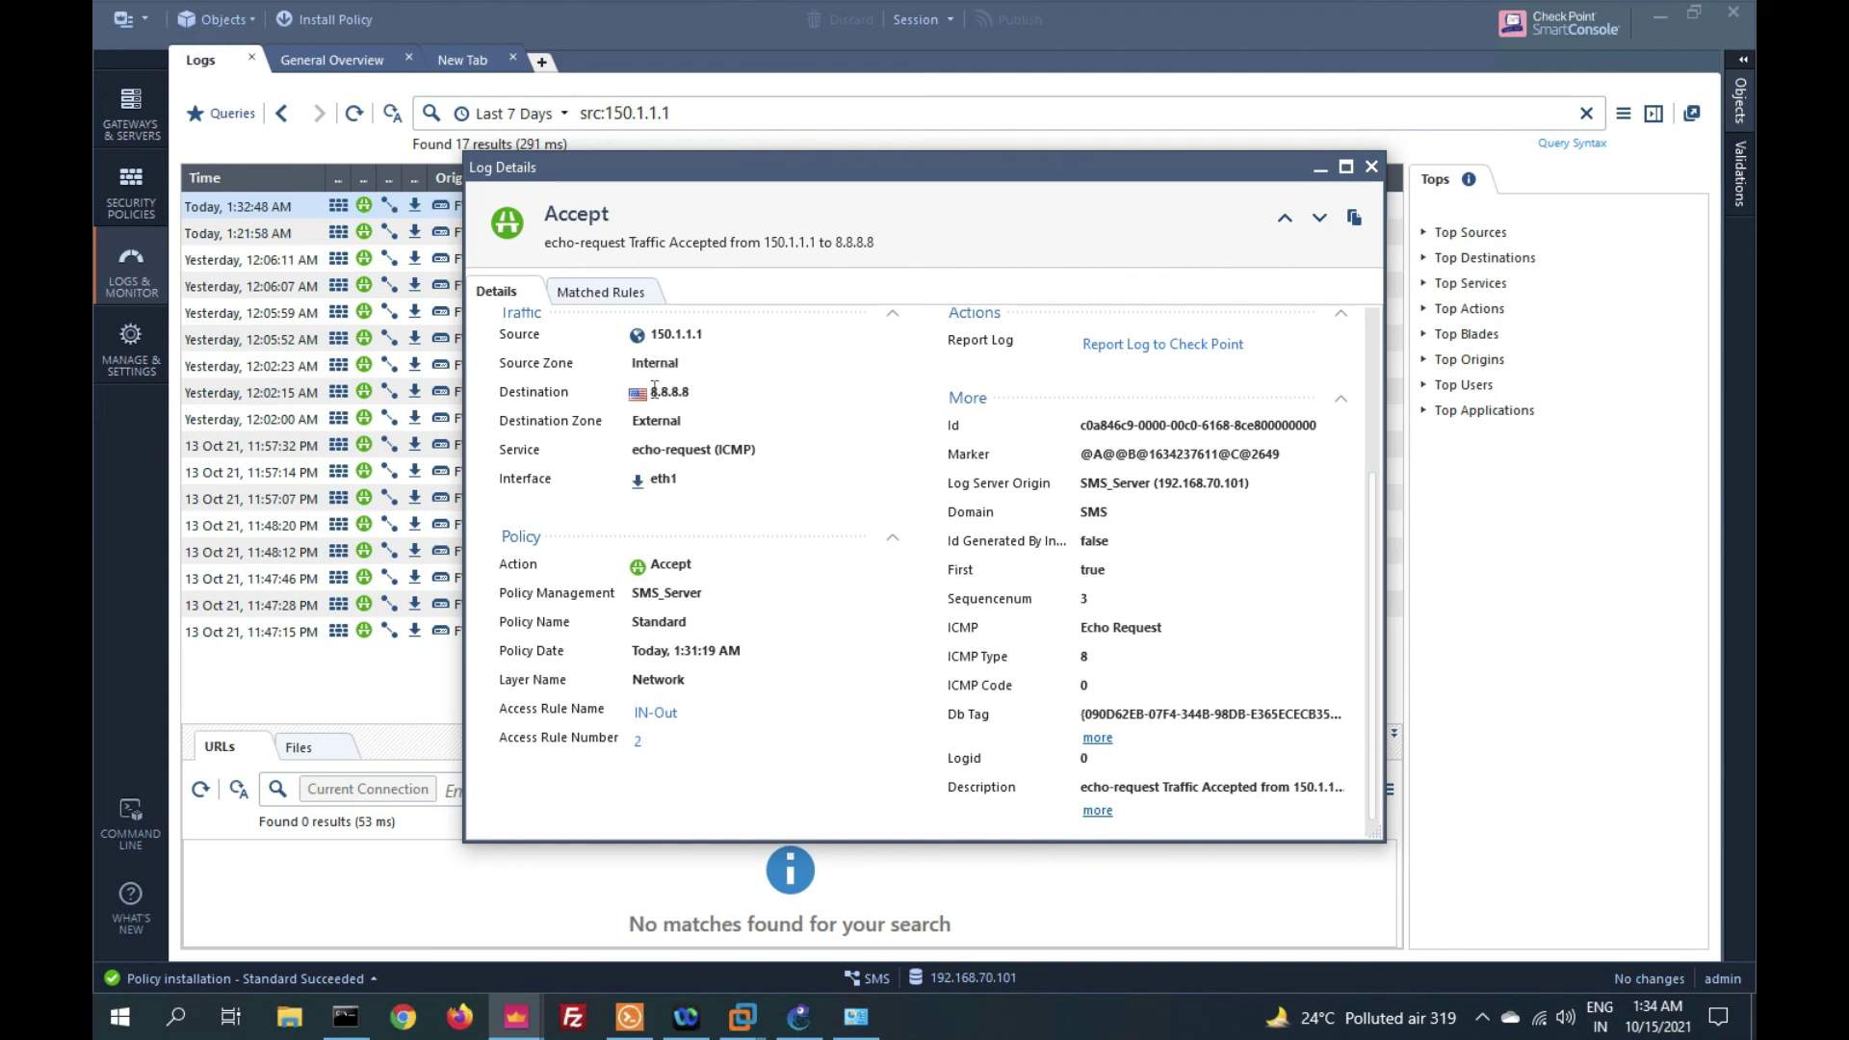
{"action": "scroll", "coordinate": [622, 647], "scroll_direction": "up", "scroll_amount": 2}
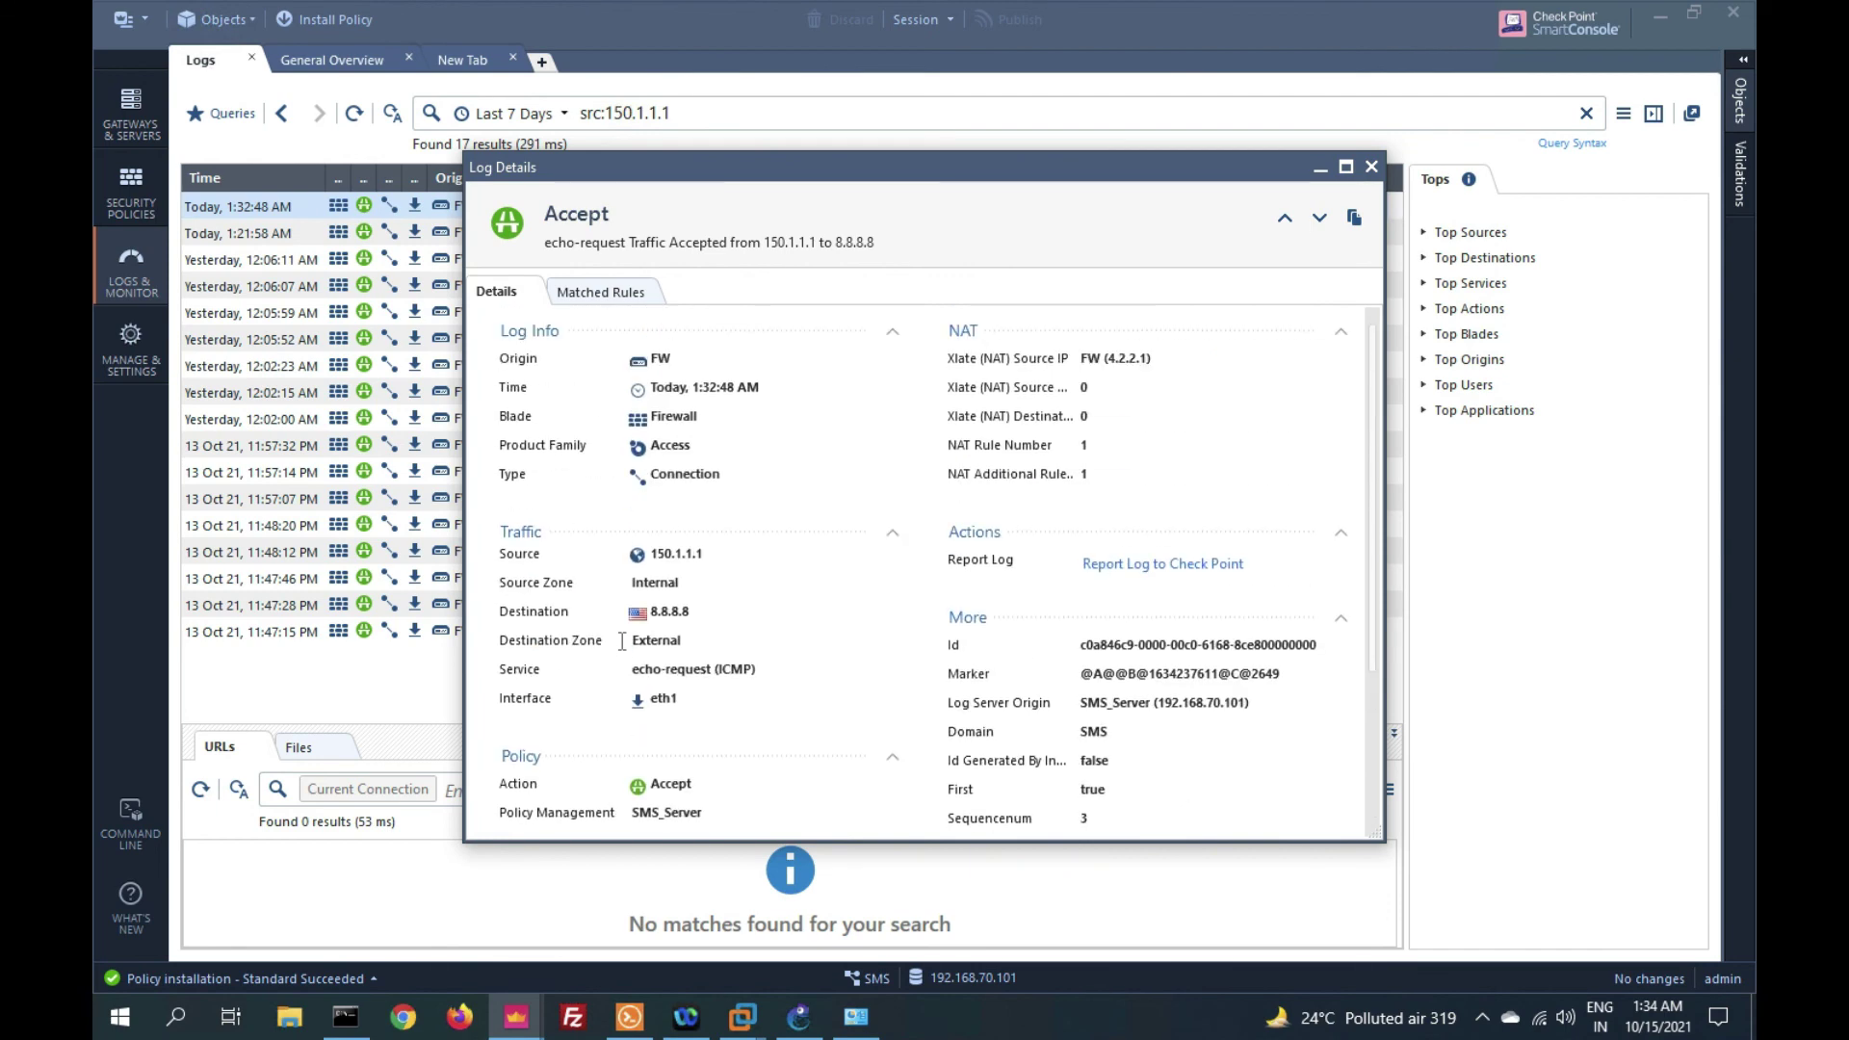
{"action": "left_click_drag", "start_coordinate": [1107, 364], "coordinate": [1148, 368]}
{"action": "left_click", "coordinate": [610, 296]}
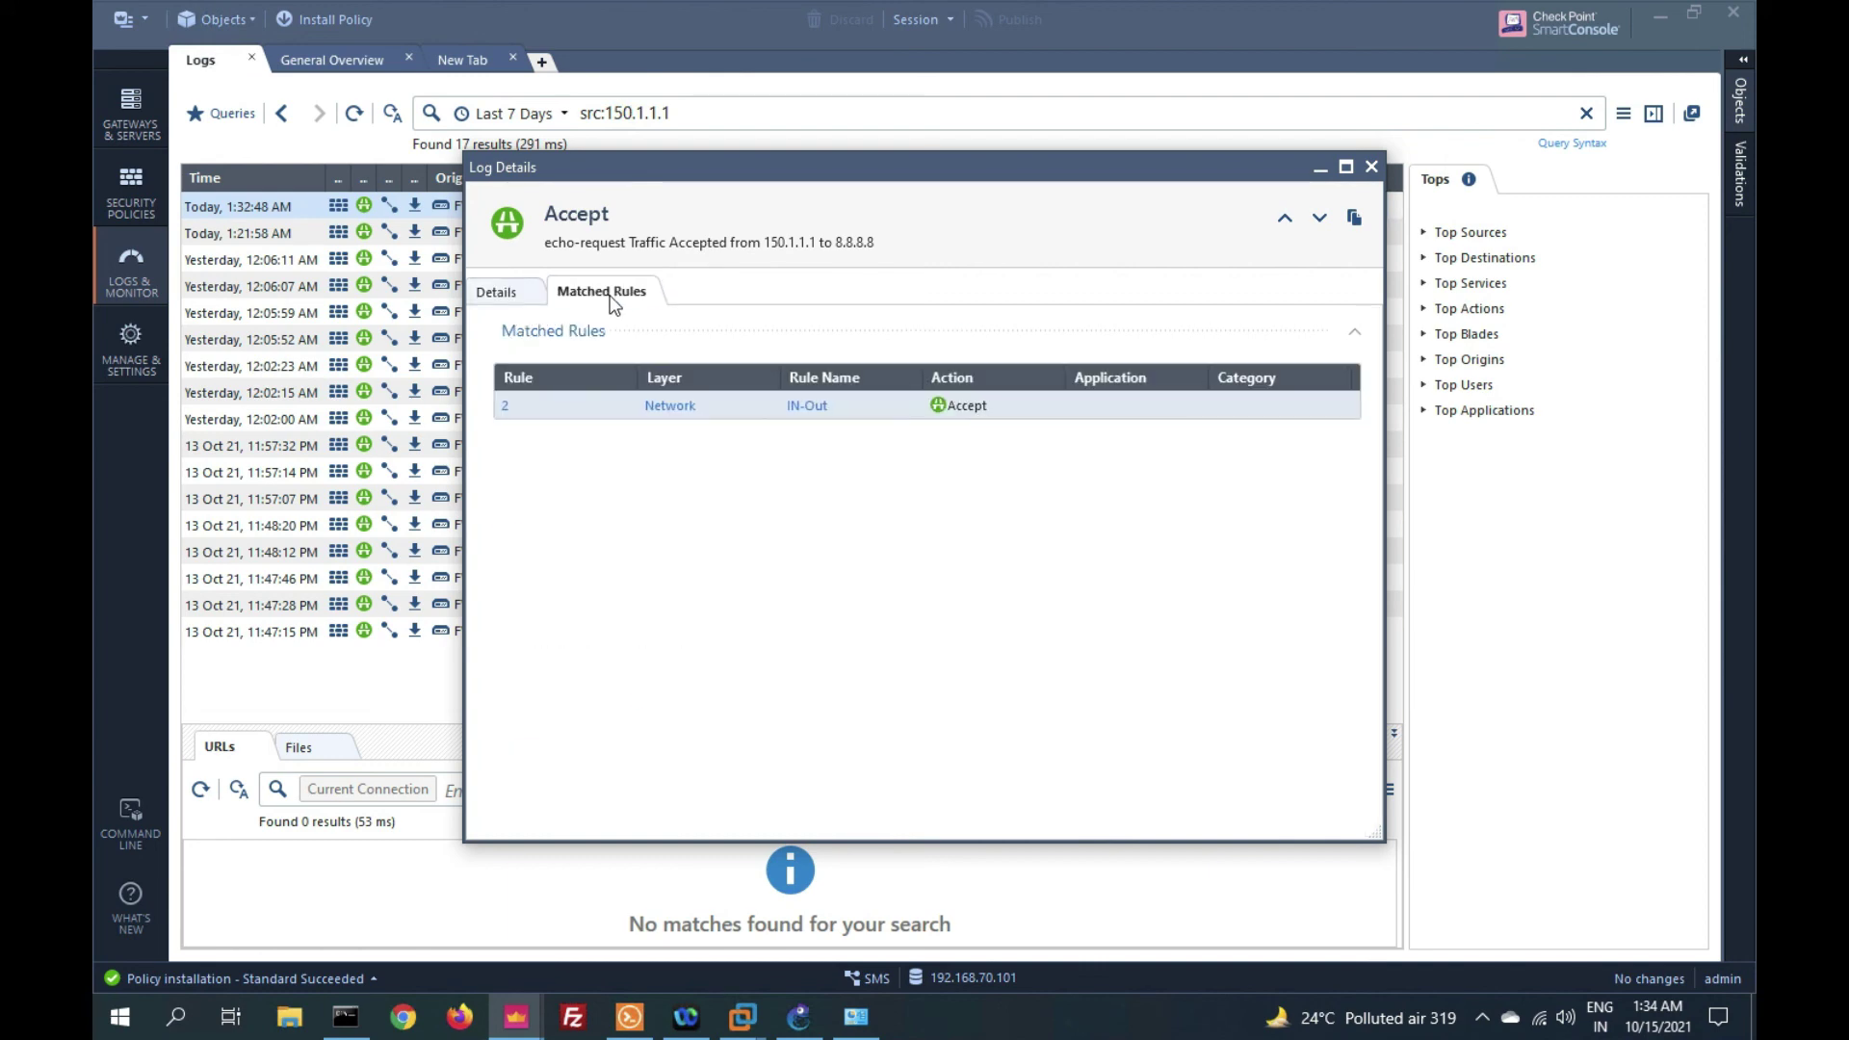